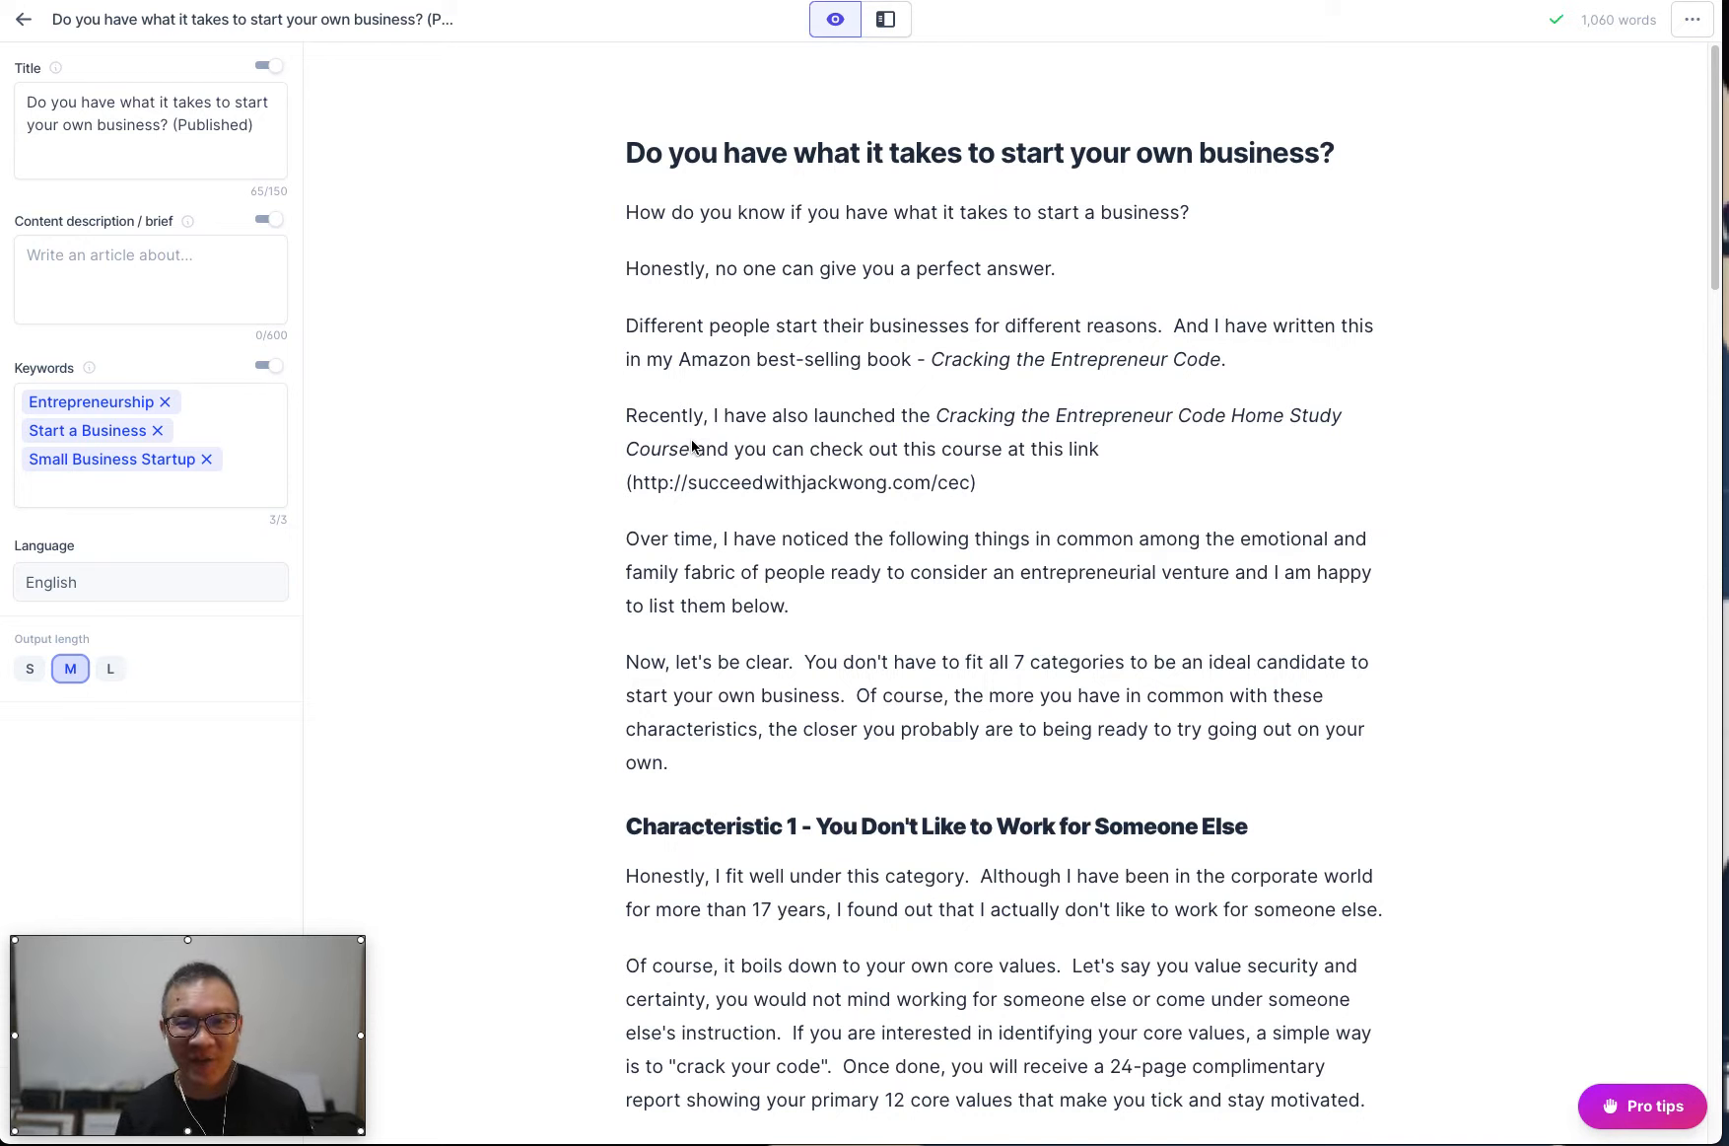
Try the Fix grammar command on the article's opening question, "How do you know if you have what it takes to start a business?".
{"action": "scroll", "coordinate": [693, 446], "scroll_direction": "down", "scroll_amount": 1}
{"action": "left_click_drag", "start_coordinate": [618, 187], "coordinate": [1190, 200]}
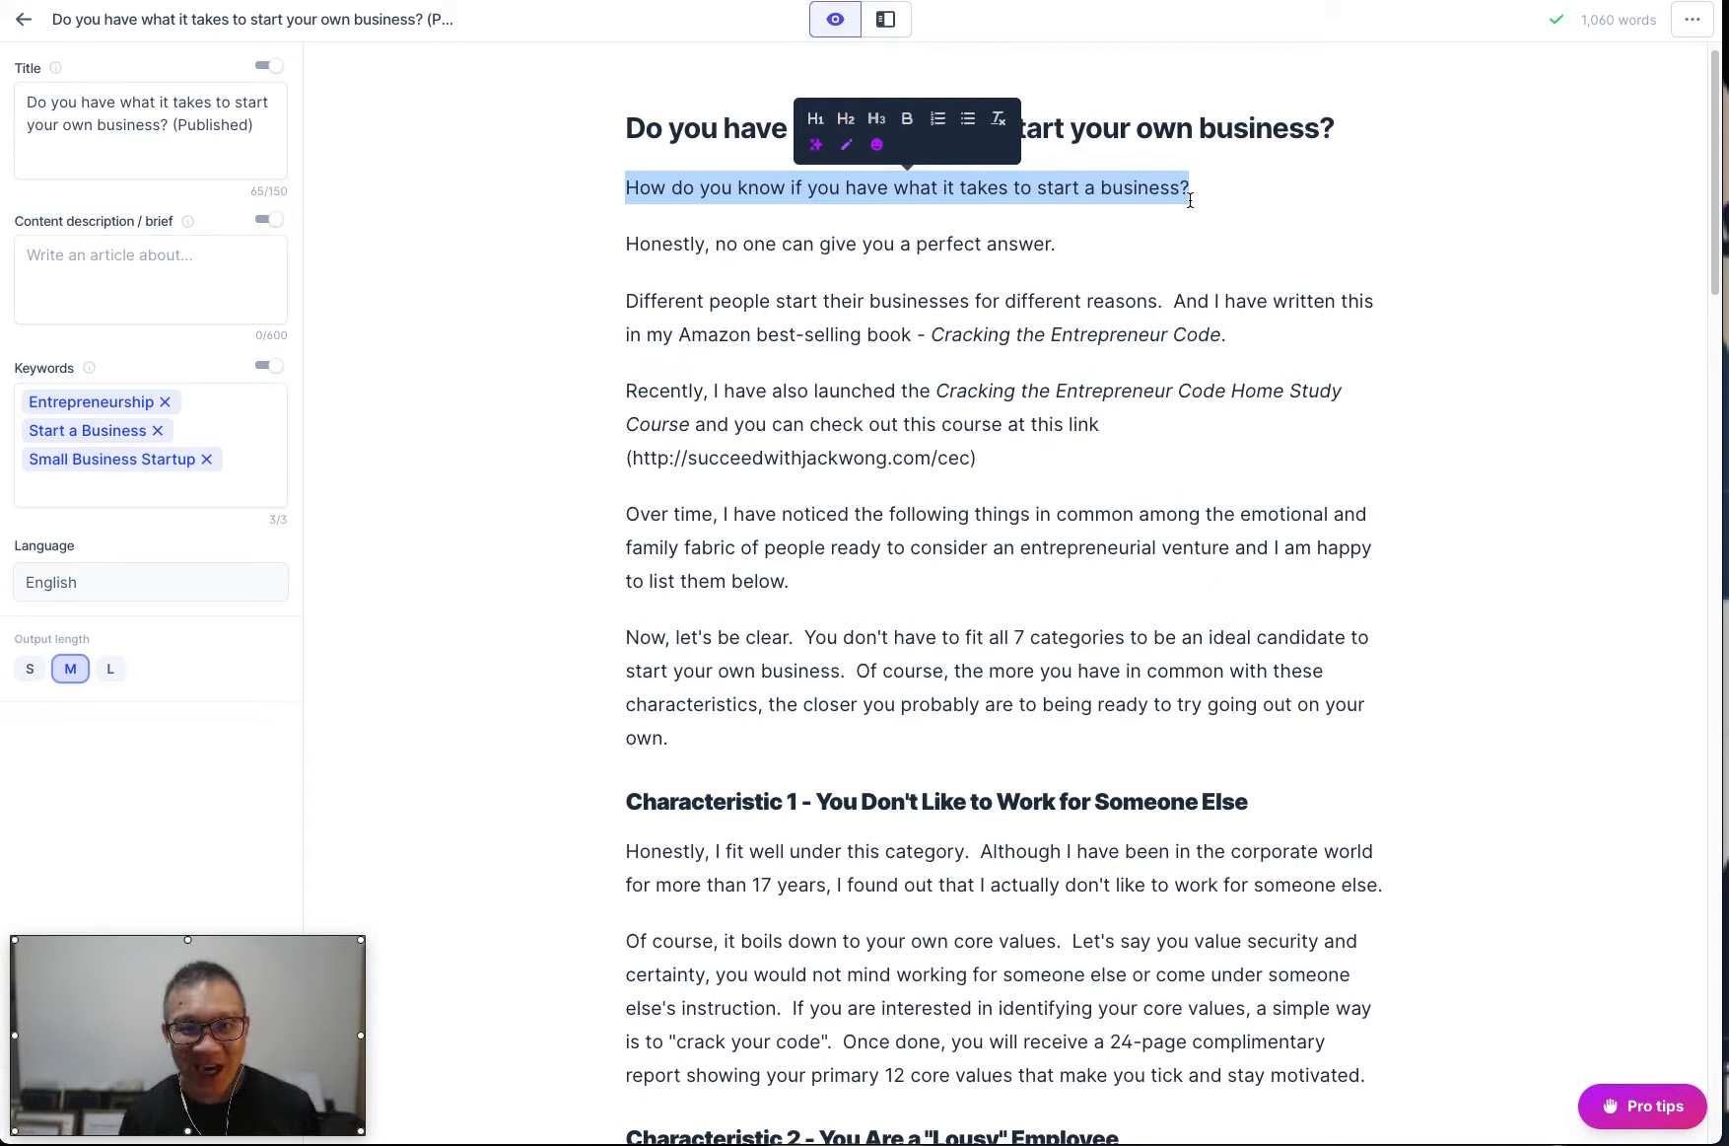
{"action": "left_click", "coordinate": [849, 147]}
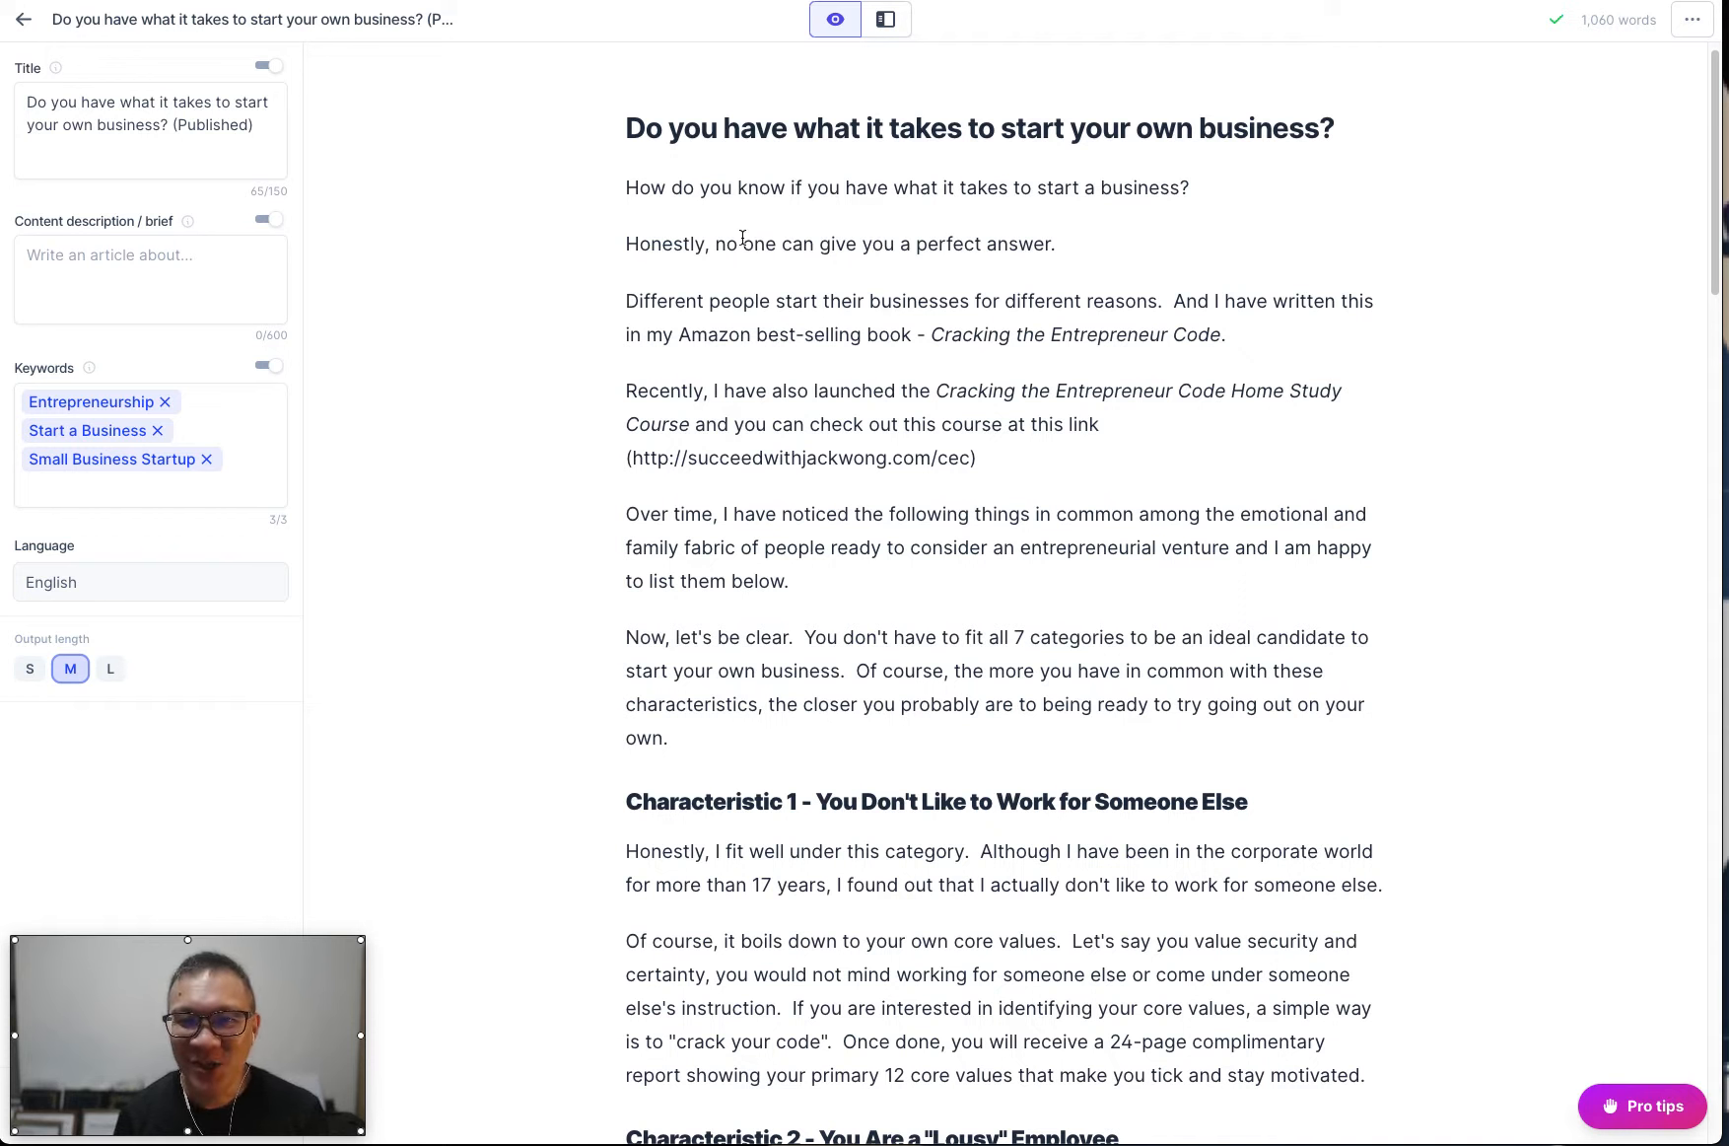
Copy the whole article into a blank Grammarly document, leave its goals at their defaults, and return to the article editor.
{"action": "left_click_drag", "start_coordinate": [628, 128], "coordinate": [869, 376]}
{"action": "scroll", "coordinate": [869, 376], "scroll_direction": "down", "scroll_amount": 20}
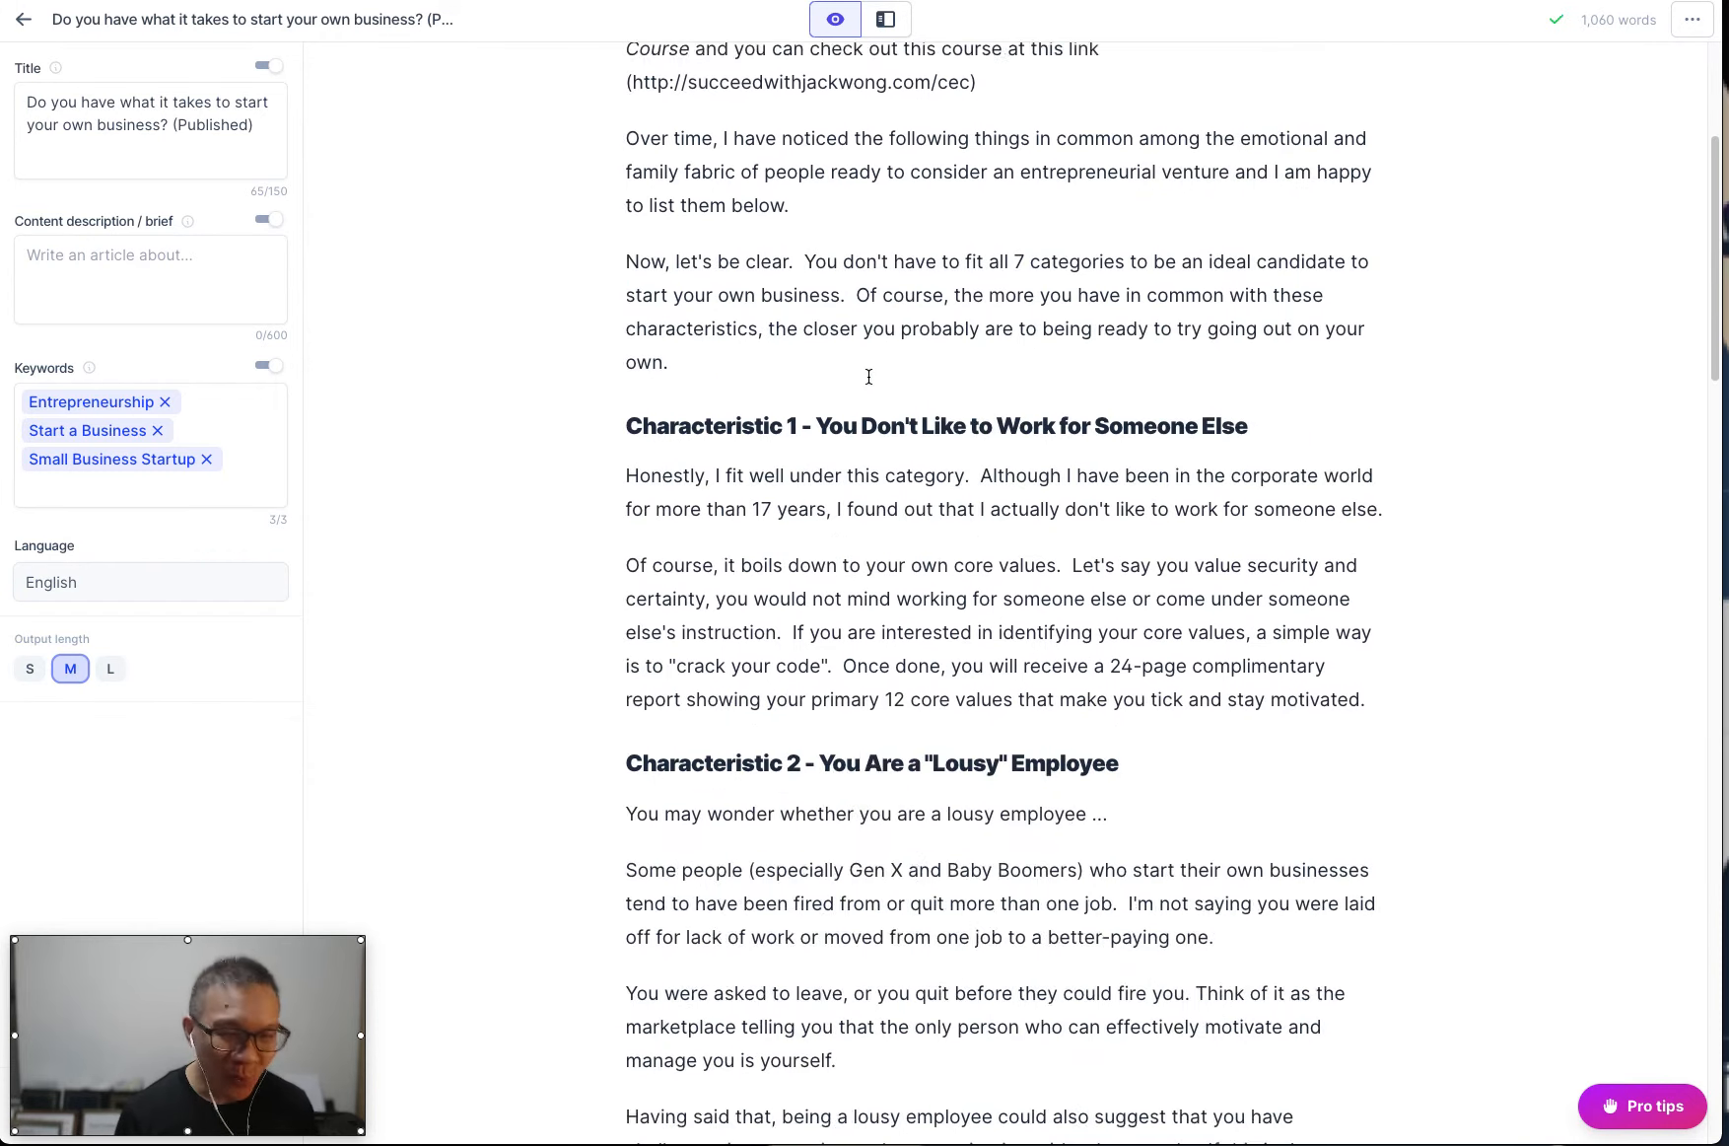
{"action": "scroll", "coordinate": [869, 376], "scroll_direction": "down", "scroll_amount": 10}
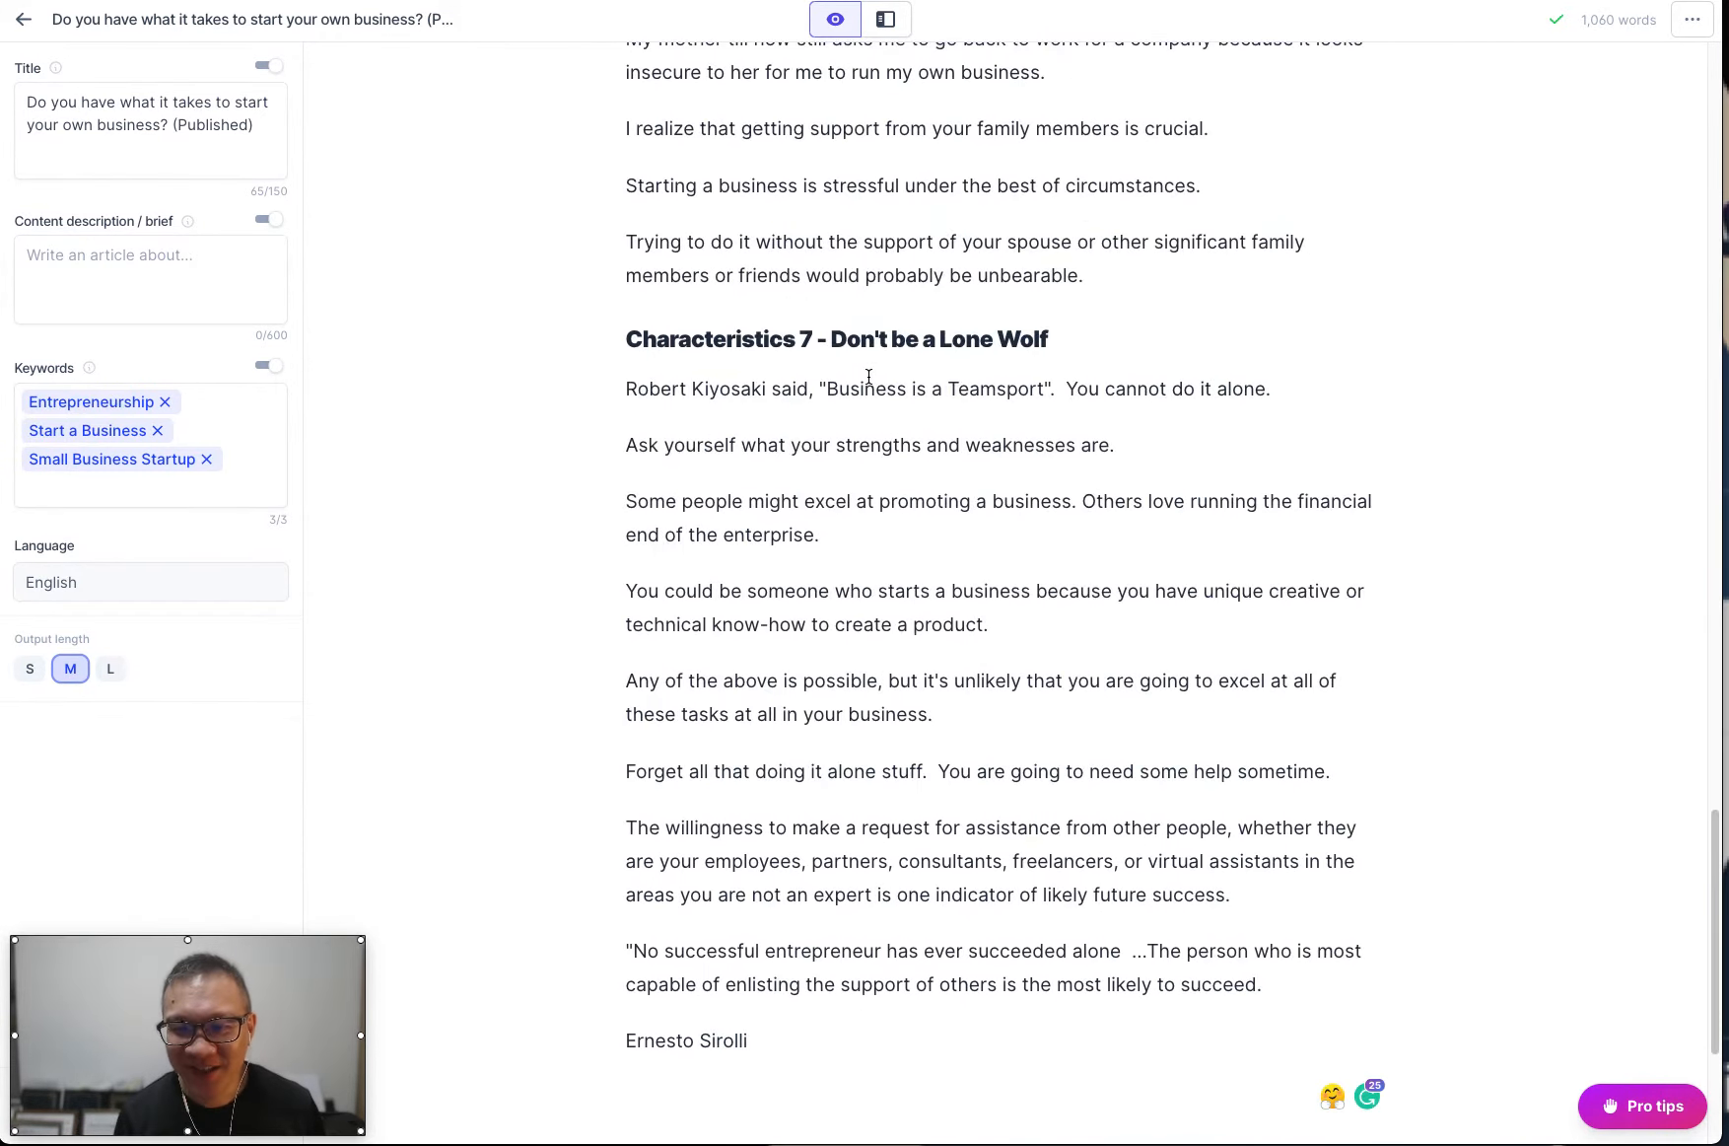
{"action": "left_click", "coordinate": [804, 658], "text": "shift"}
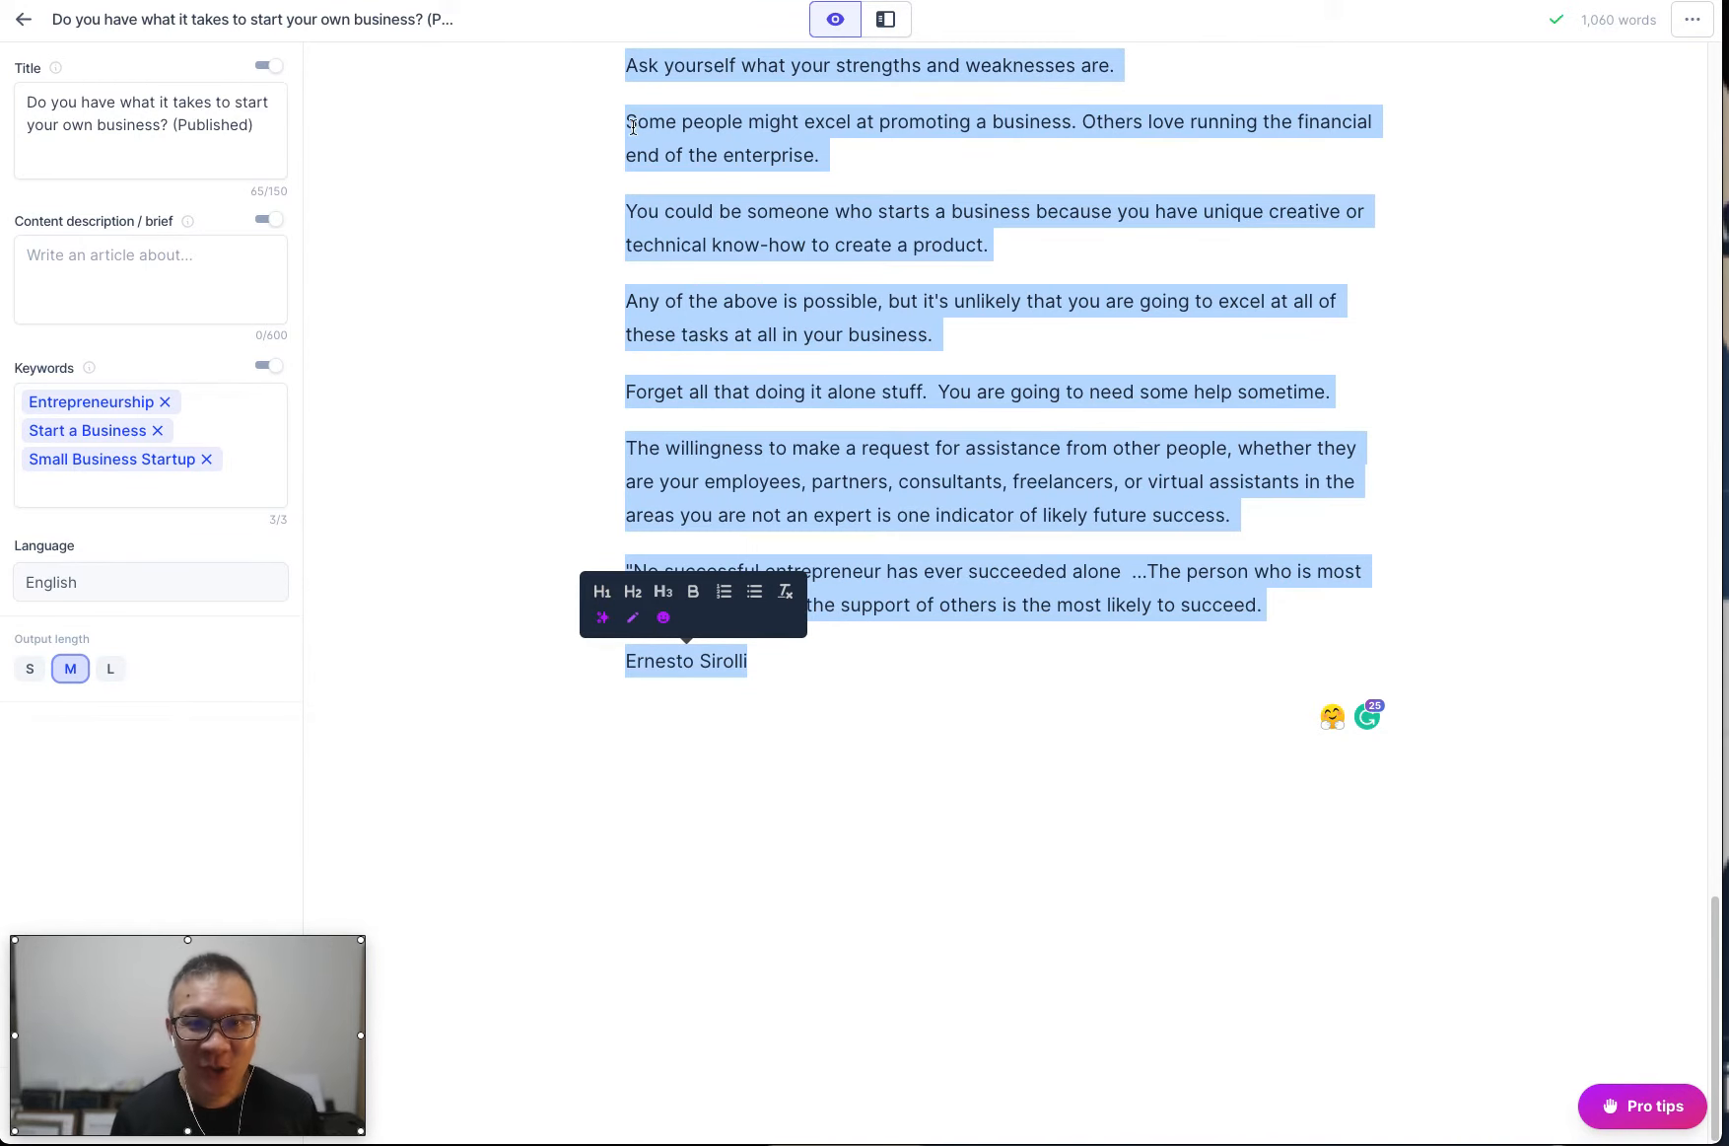
{"action": "left_click", "coordinate": [424, 1]}
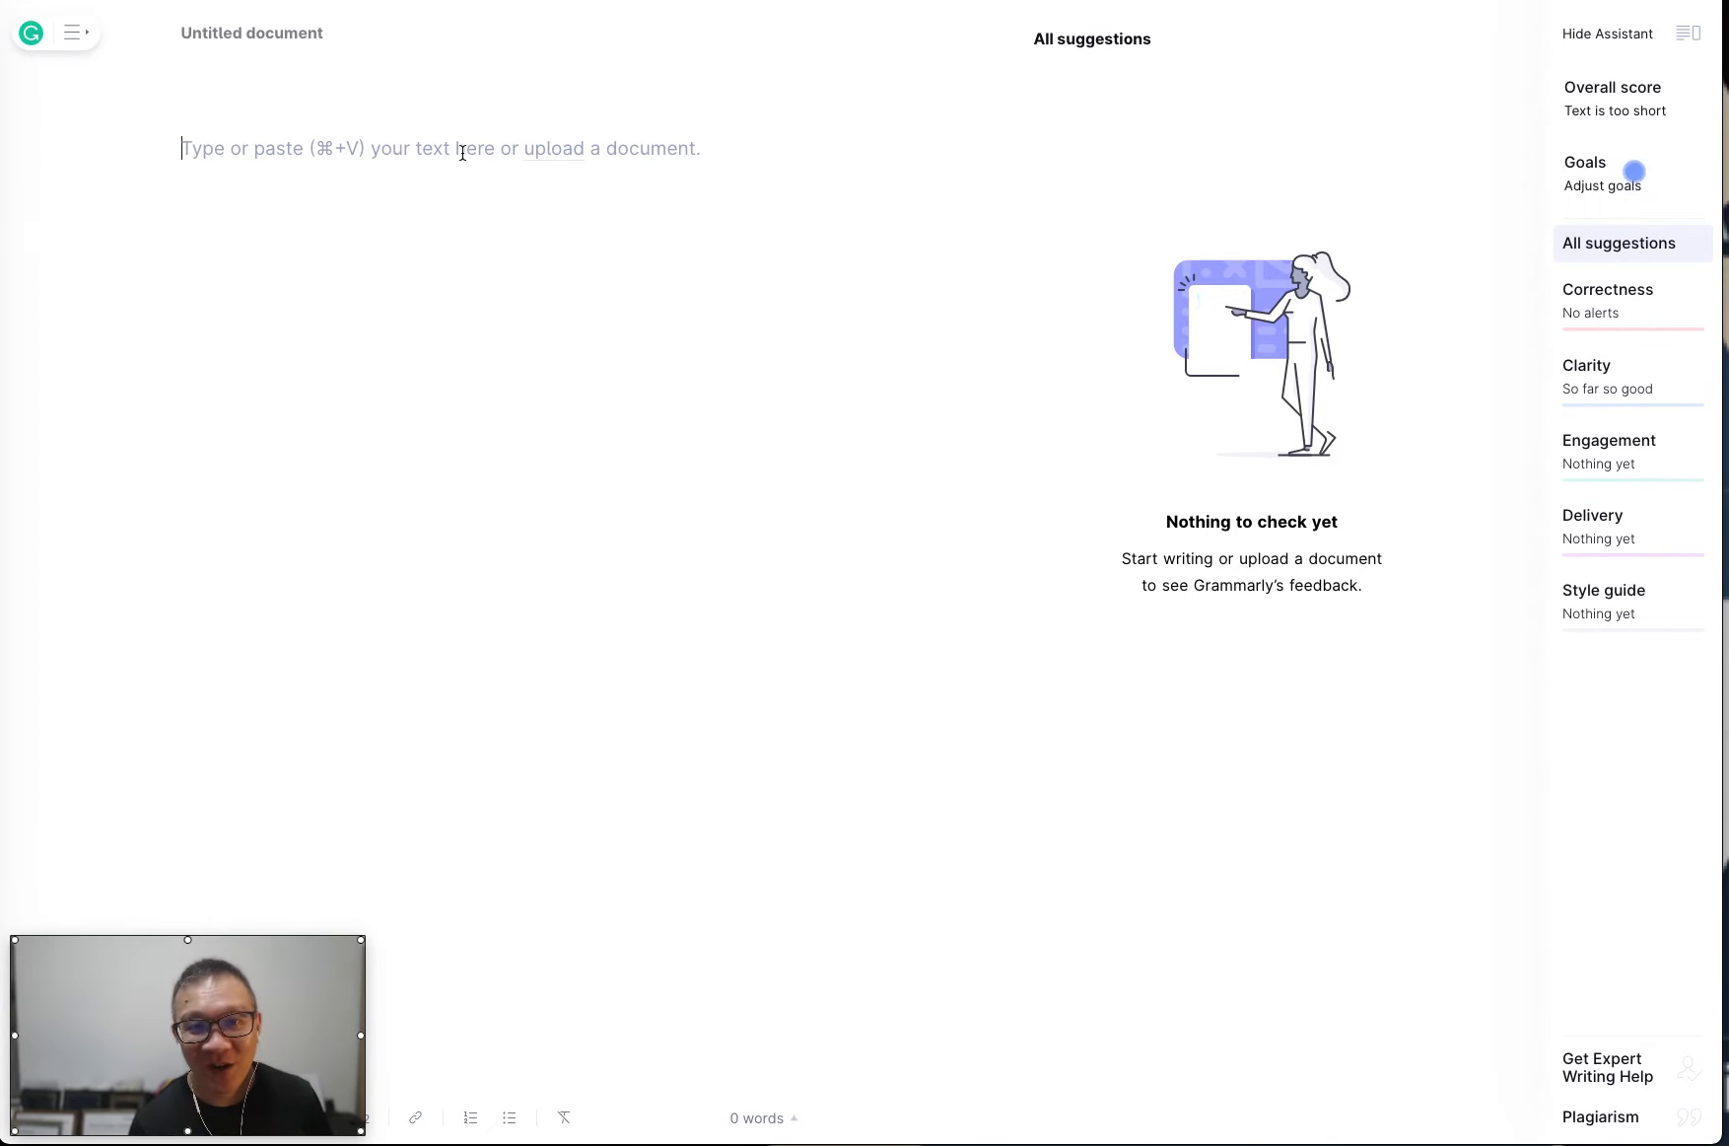
{"action": "key", "text": "super+v"}
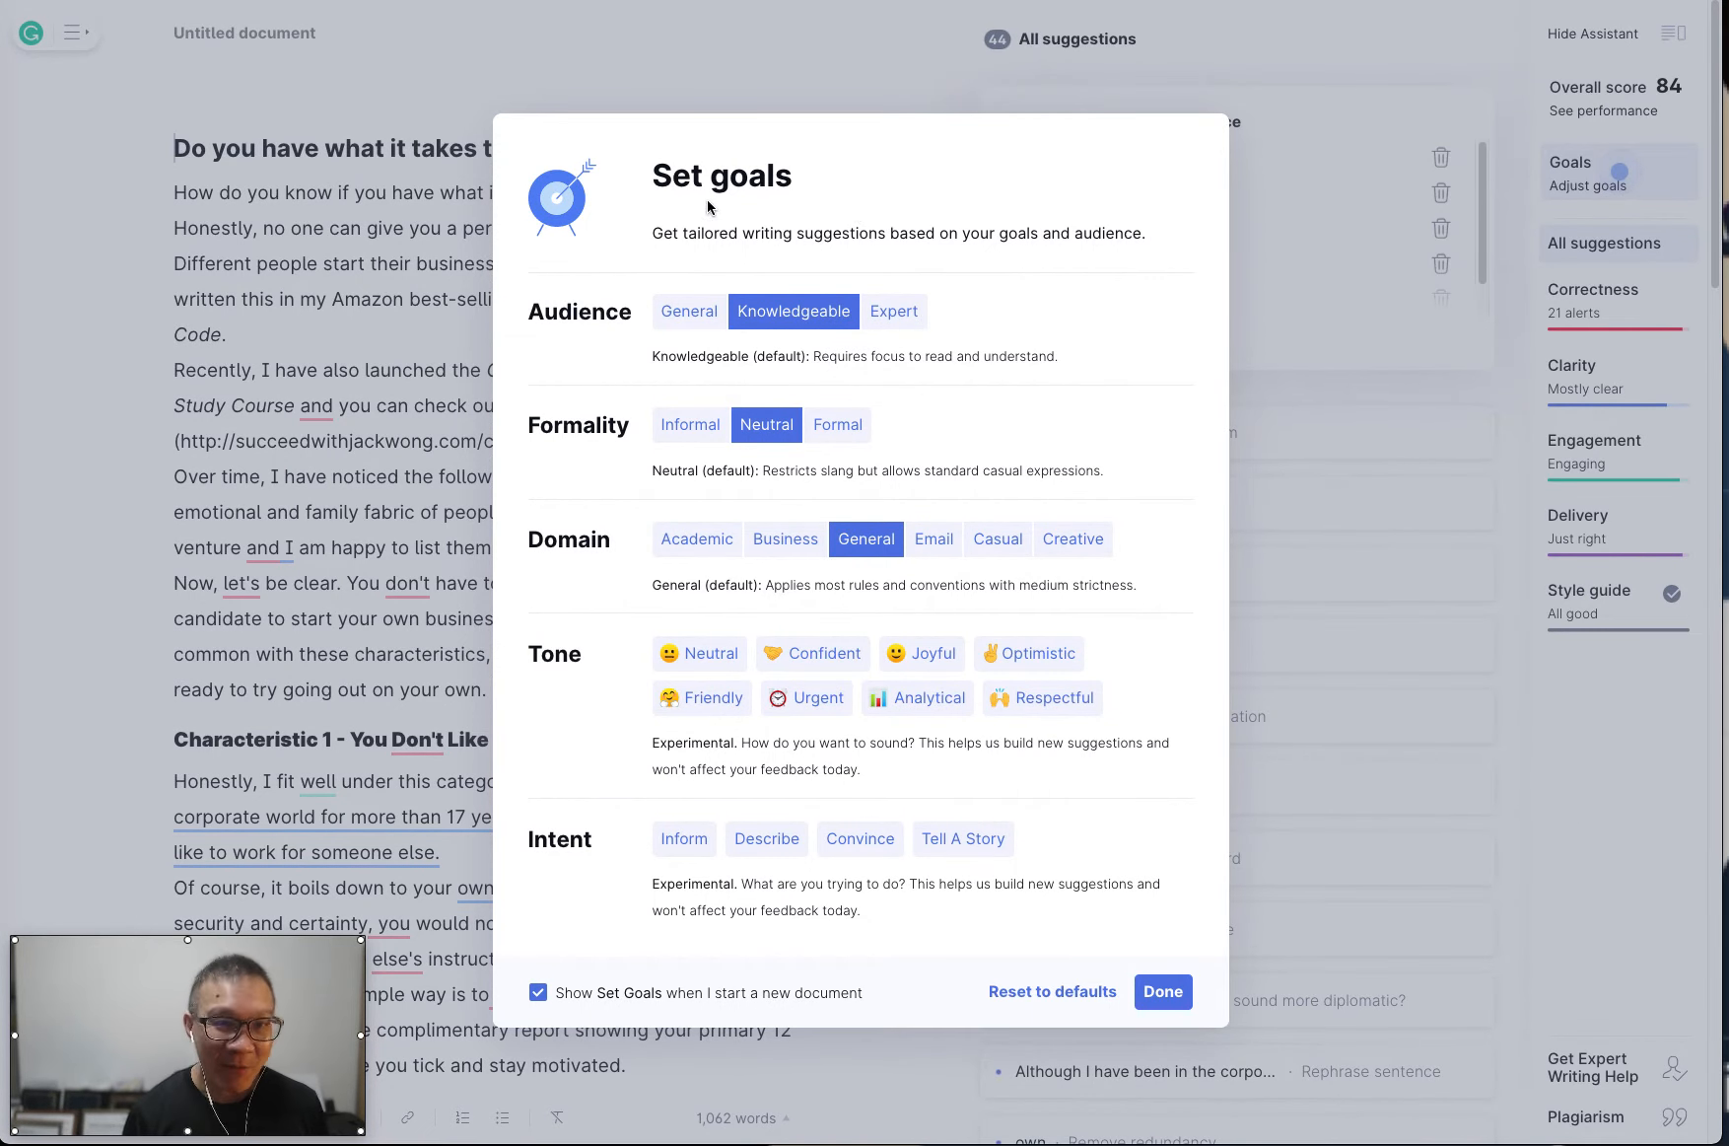
{"action": "left_click", "coordinate": [244, 35]}
{"action": "key", "text": "ctrl+Tab"}
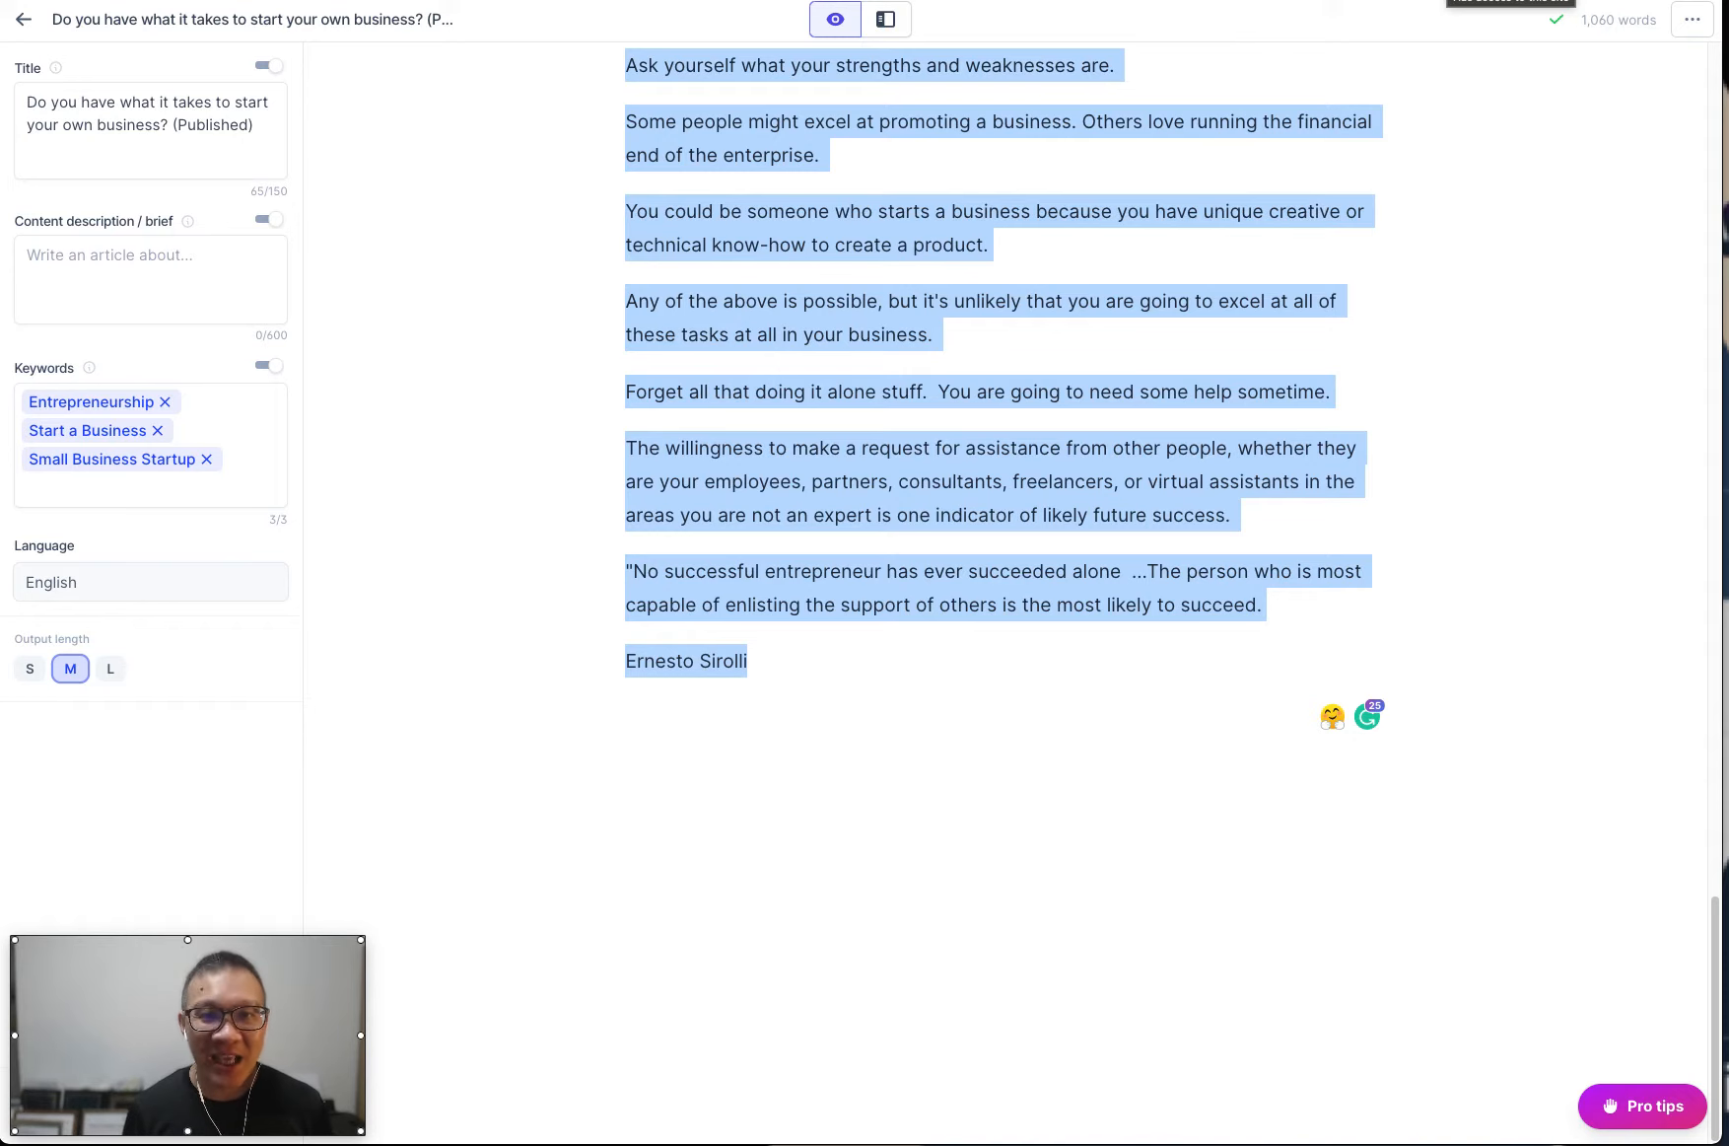
Search the web for "chrome extension grammarly" in a new browser tab.
{"action": "key", "text": "super+t"}
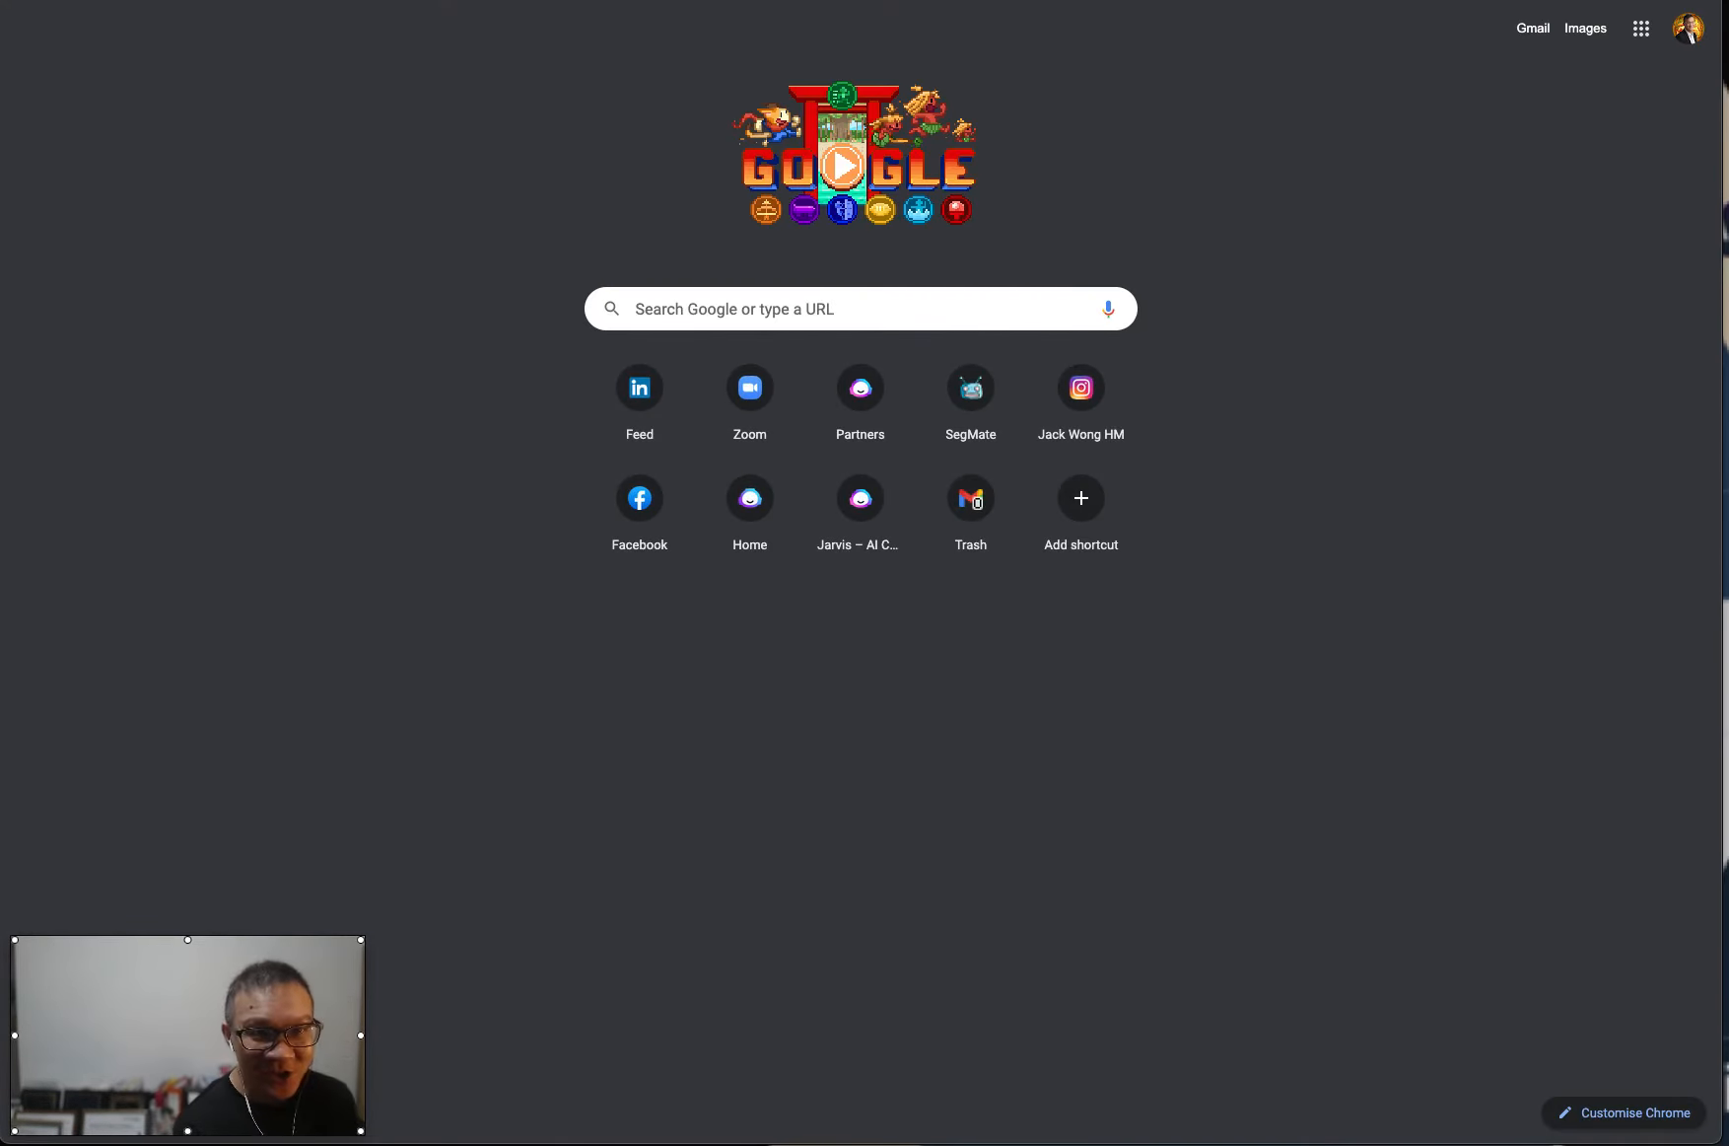
{"action": "type", "text": "chrome extension"}
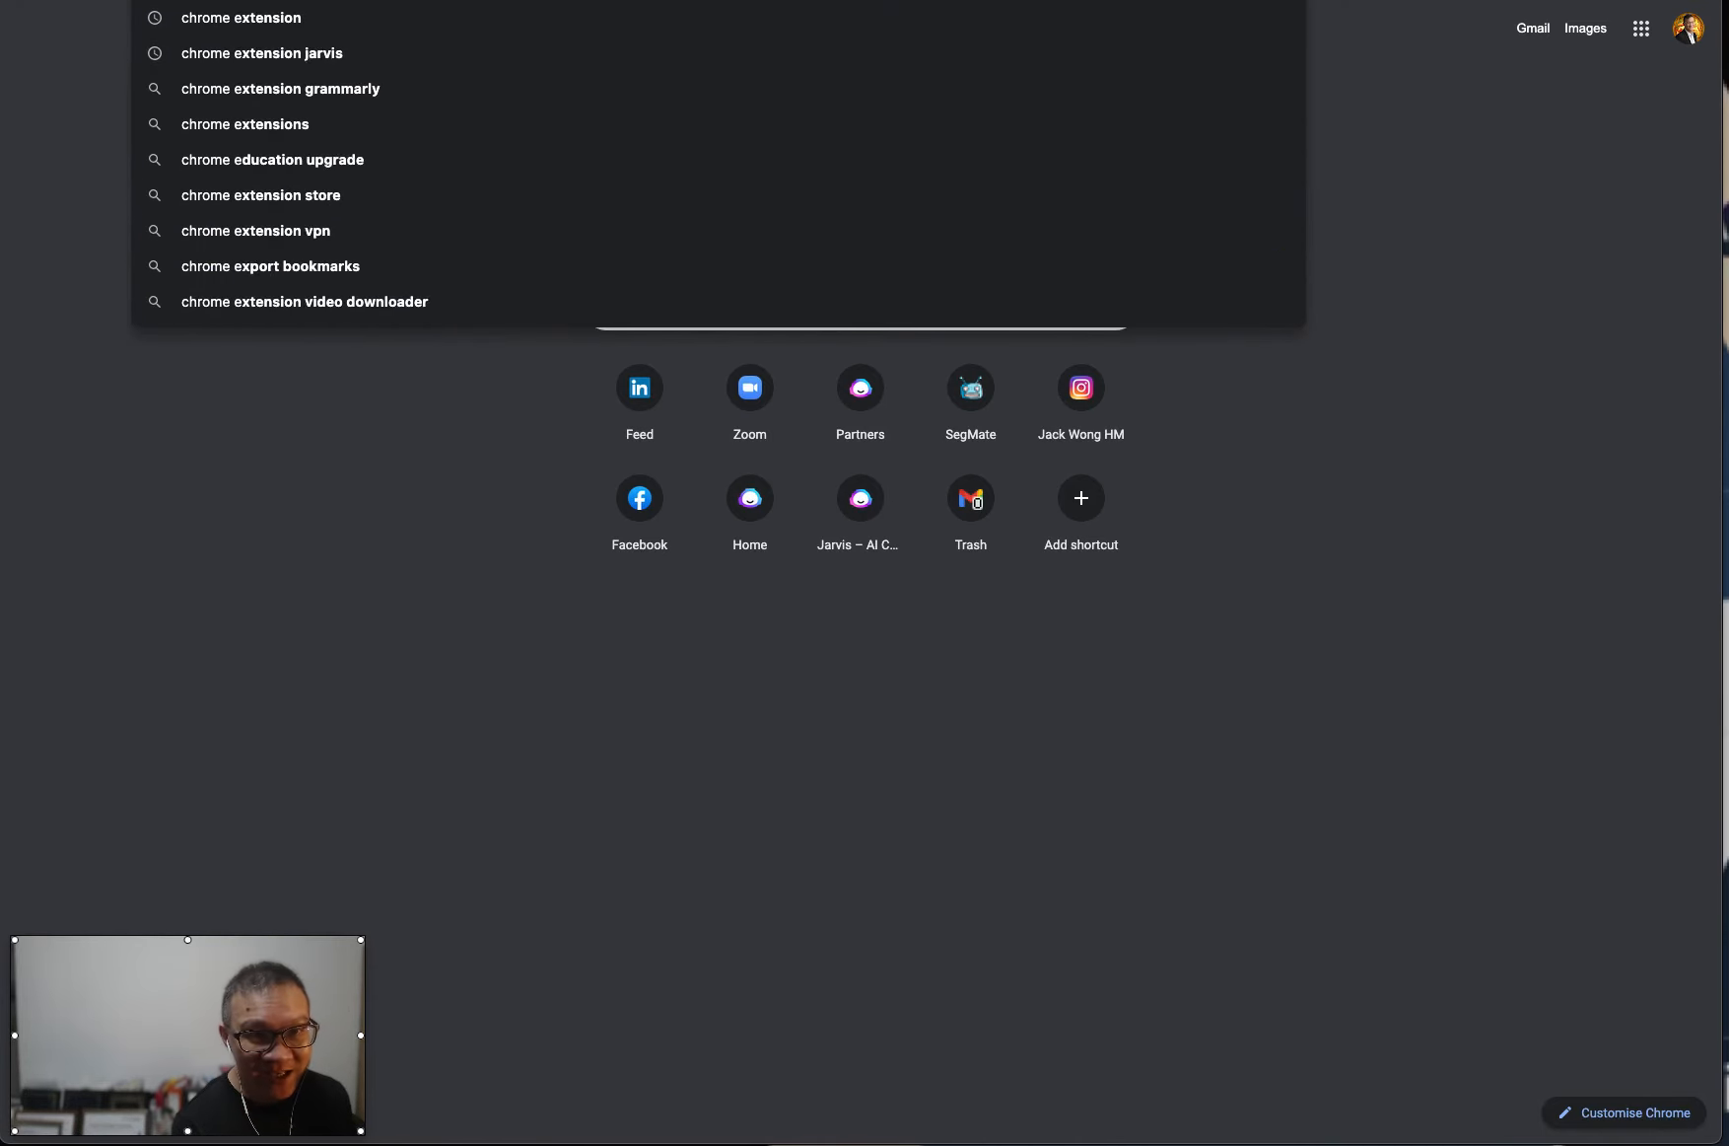
{"action": "type", "text": " gra"}
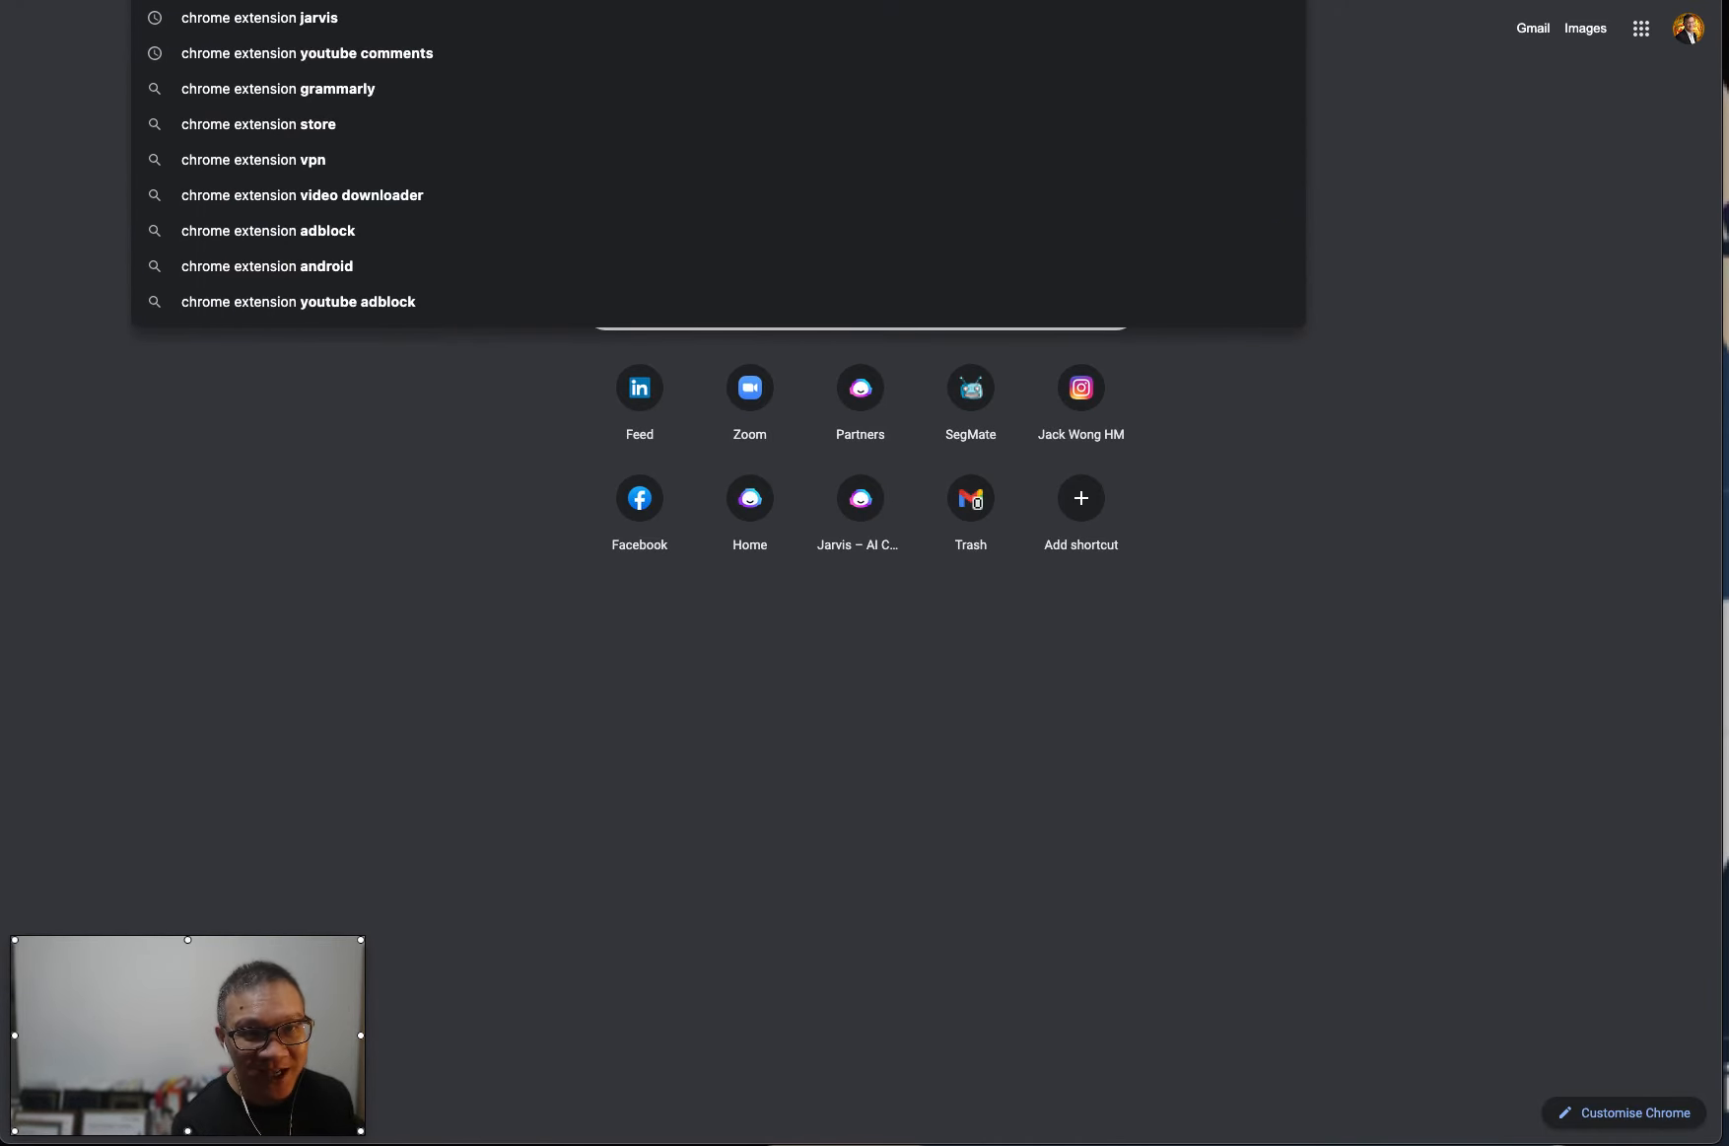
{"action": "type", "text": "mmarly"}
{"action": "key", "text": "Return"}
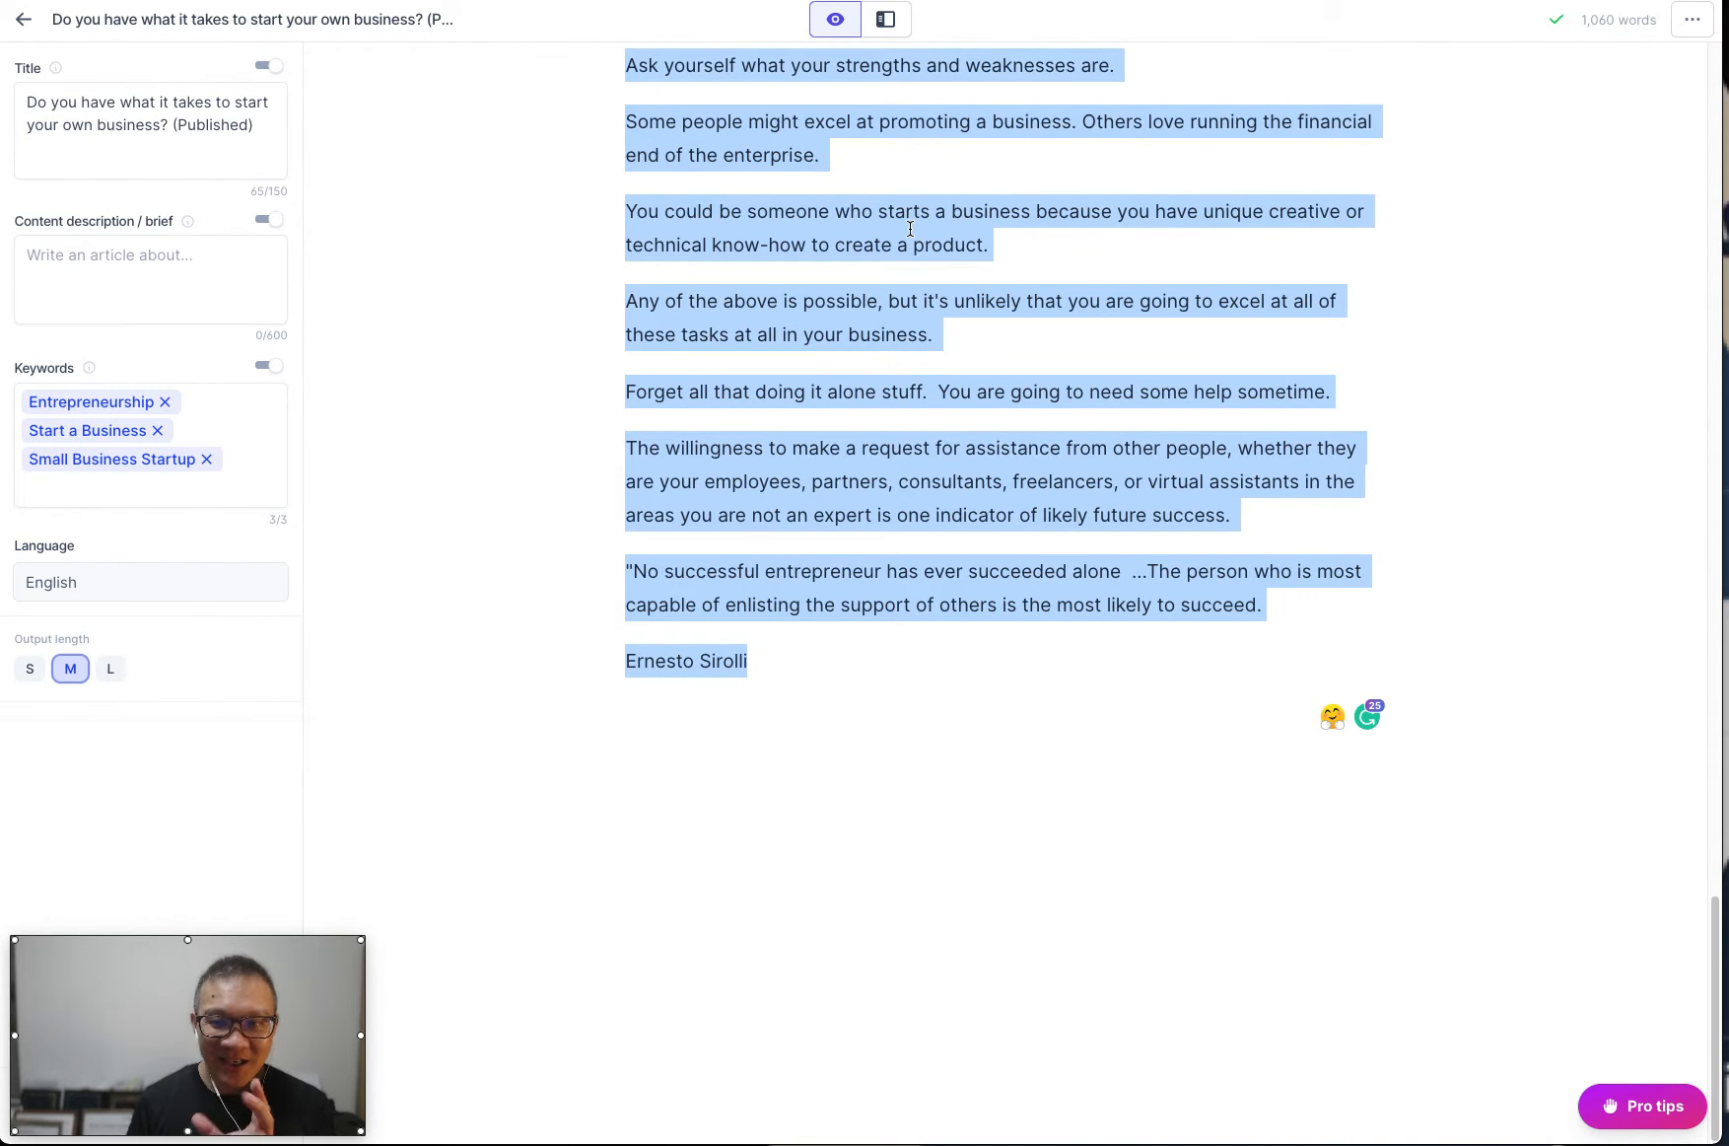
Clear the text selection in the article editor and open Grammarly's suggestions for the article.
{"action": "left_click", "coordinate": [1469, 796]}
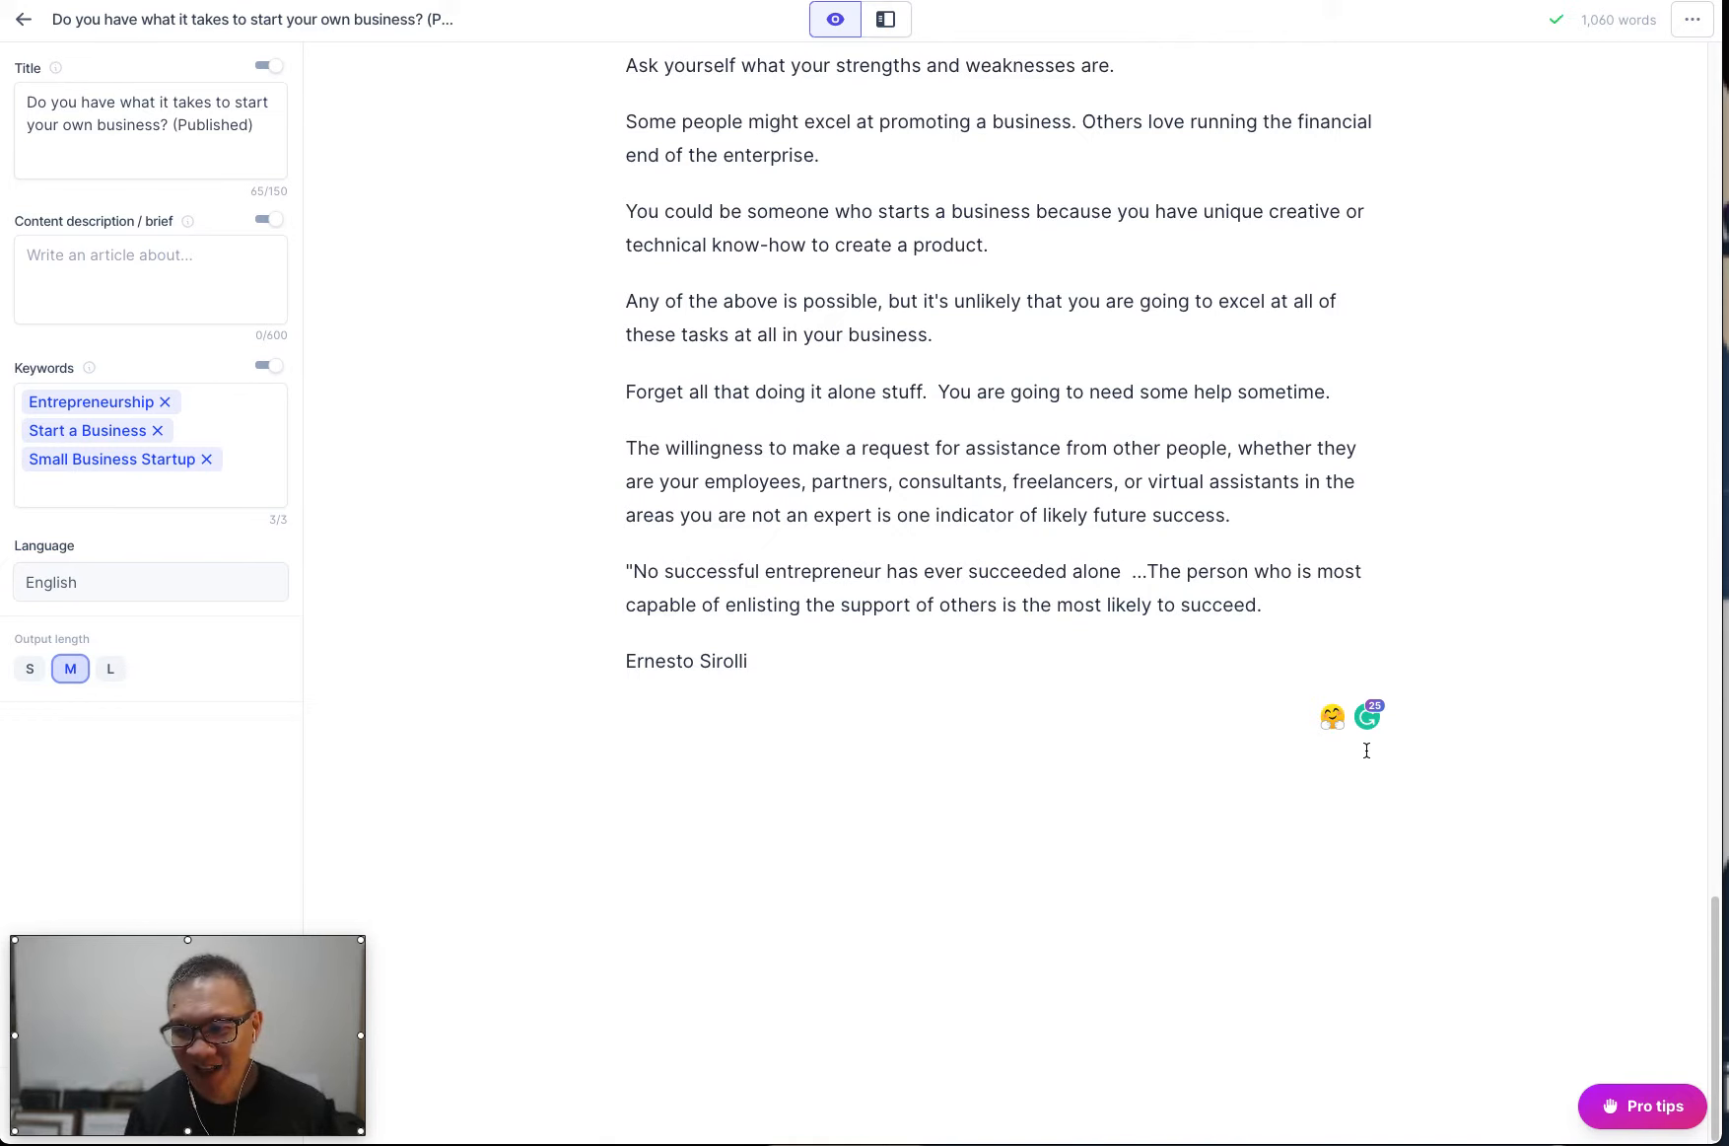
{"action": "mouse_move", "coordinate": [1372, 730]}
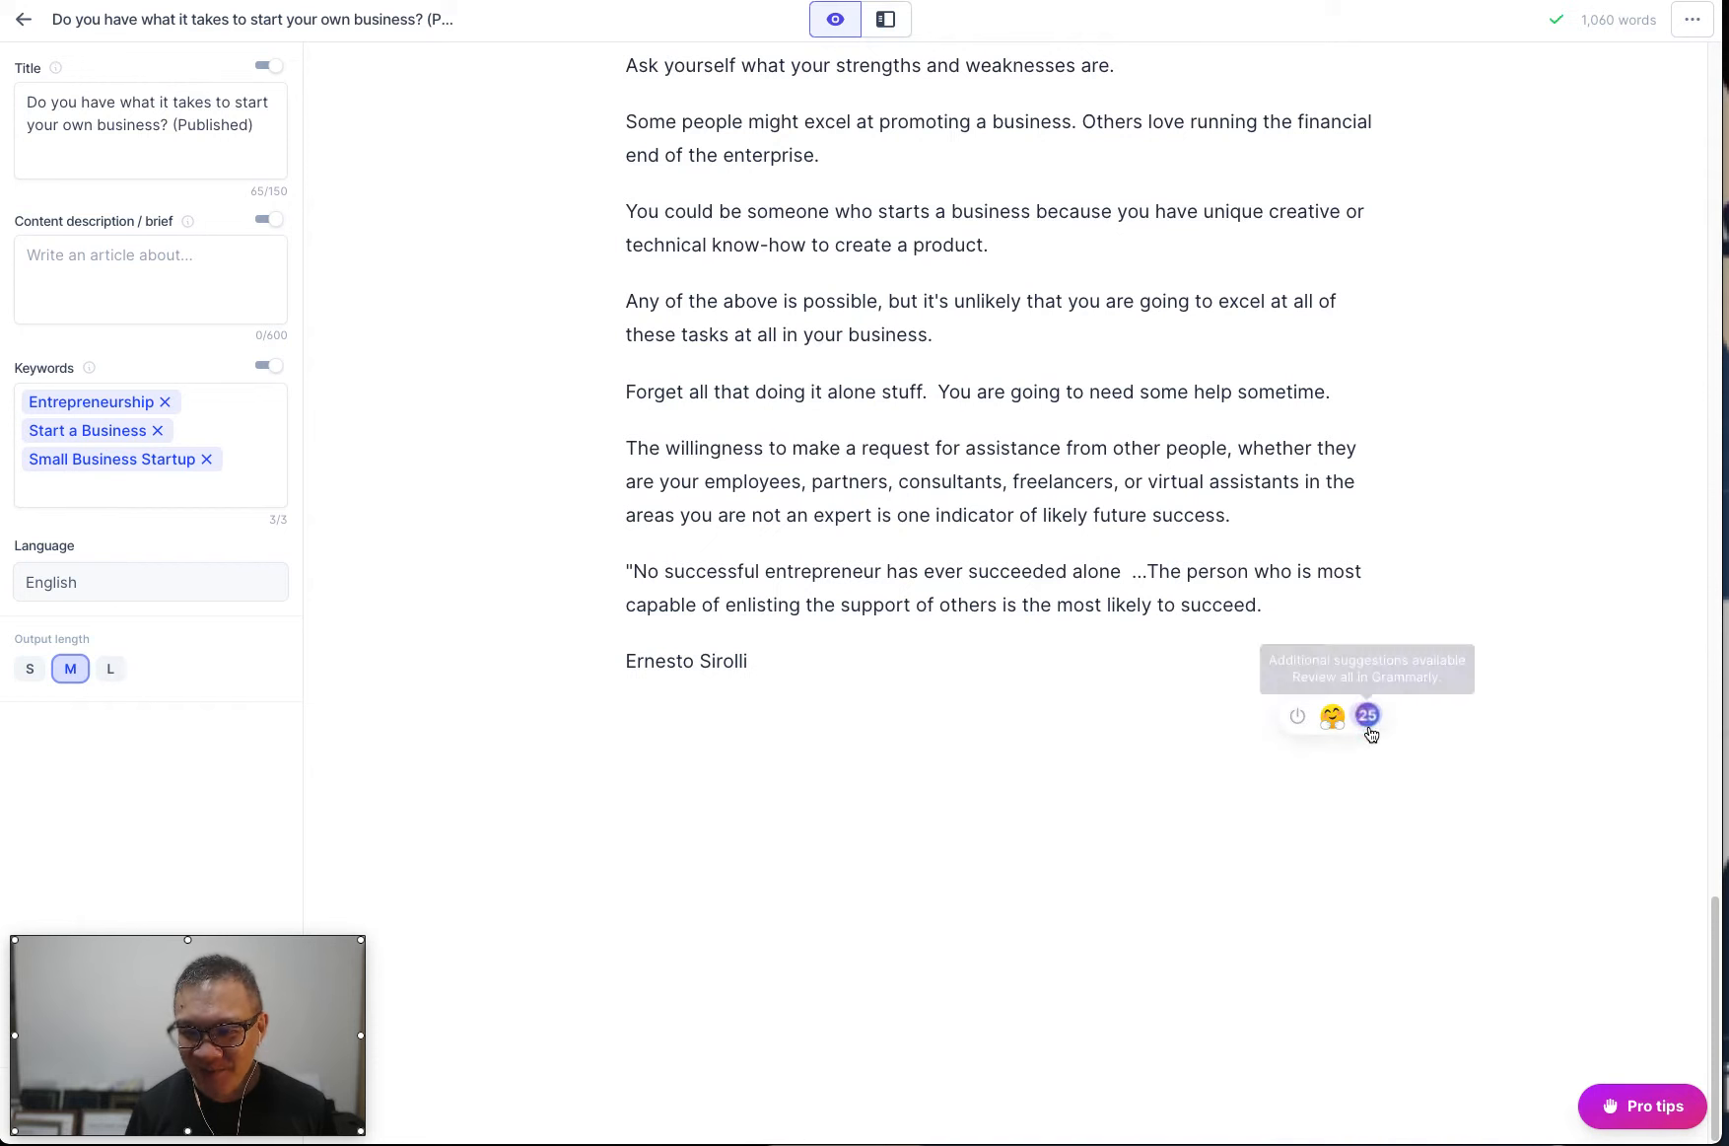
{"action": "left_click", "coordinate": [1368, 718]}
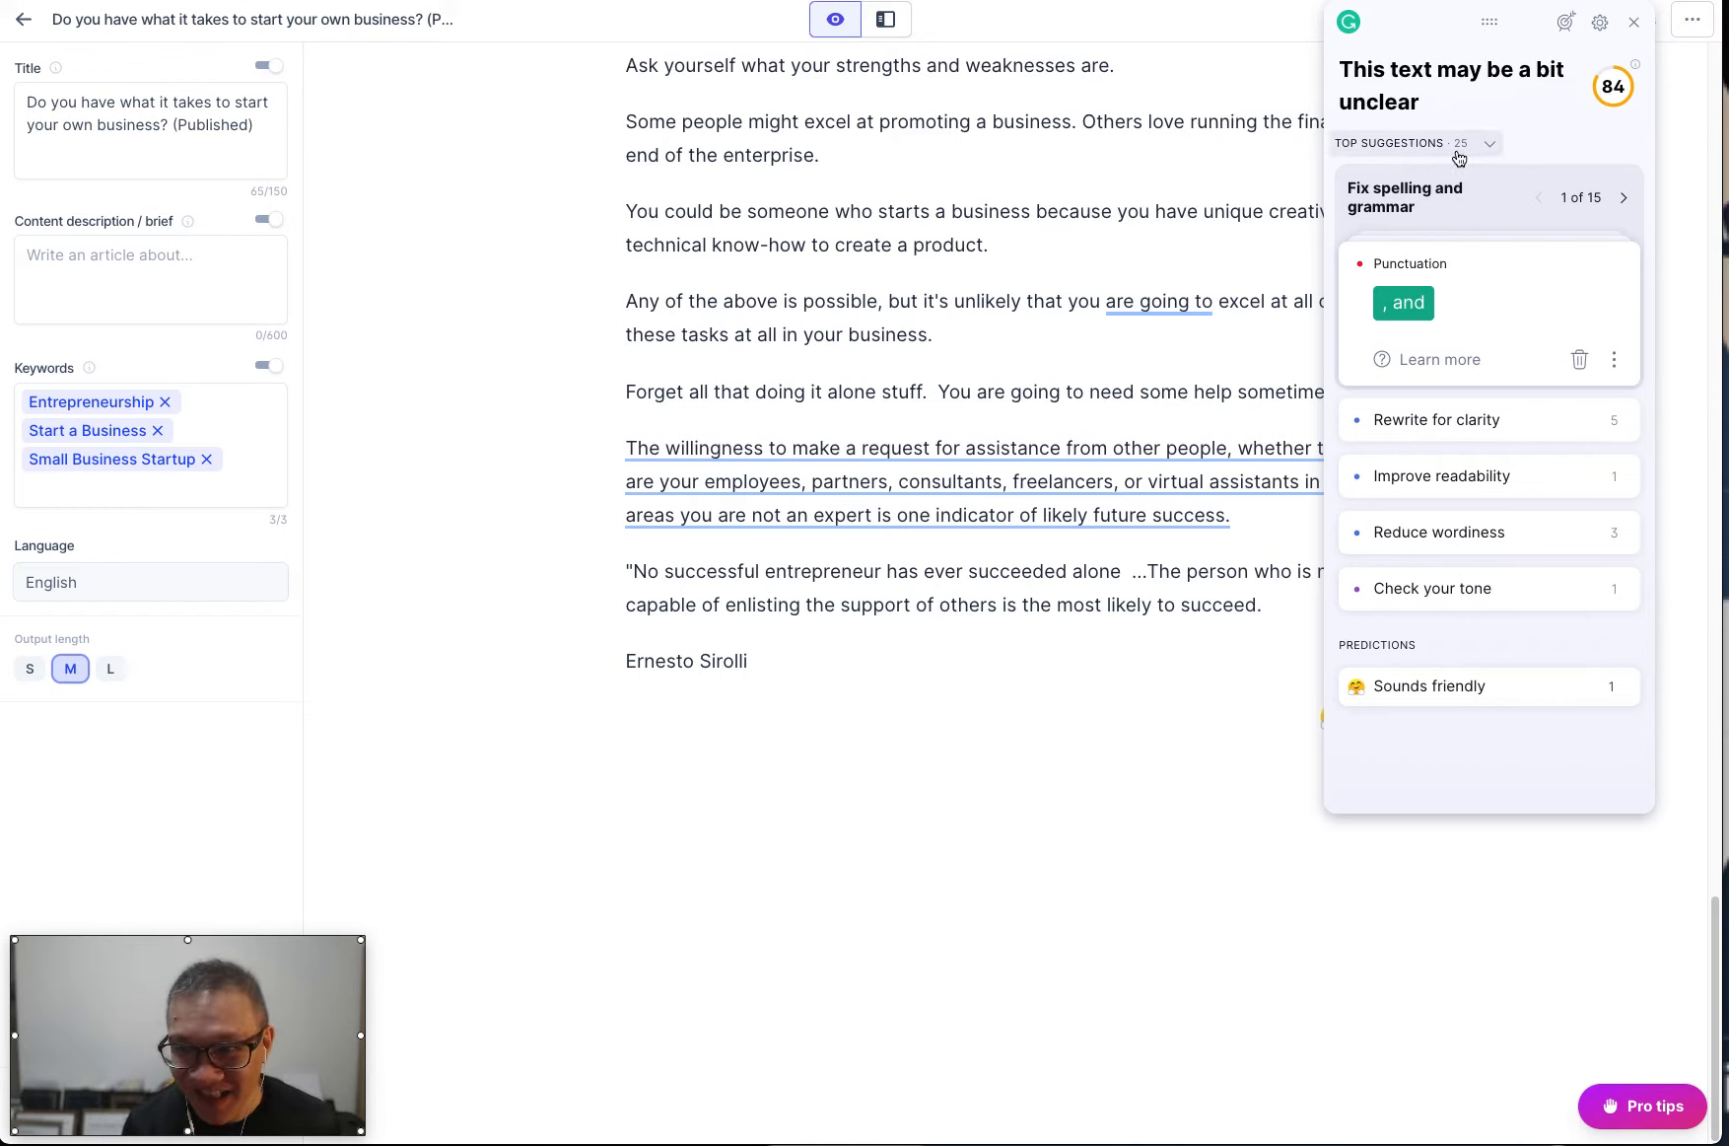
Set the Grammarly writing goals to General audience, Confident tone and Convince intent, leaving formality and domain unchanged.
{"action": "left_click", "coordinate": [1565, 24]}
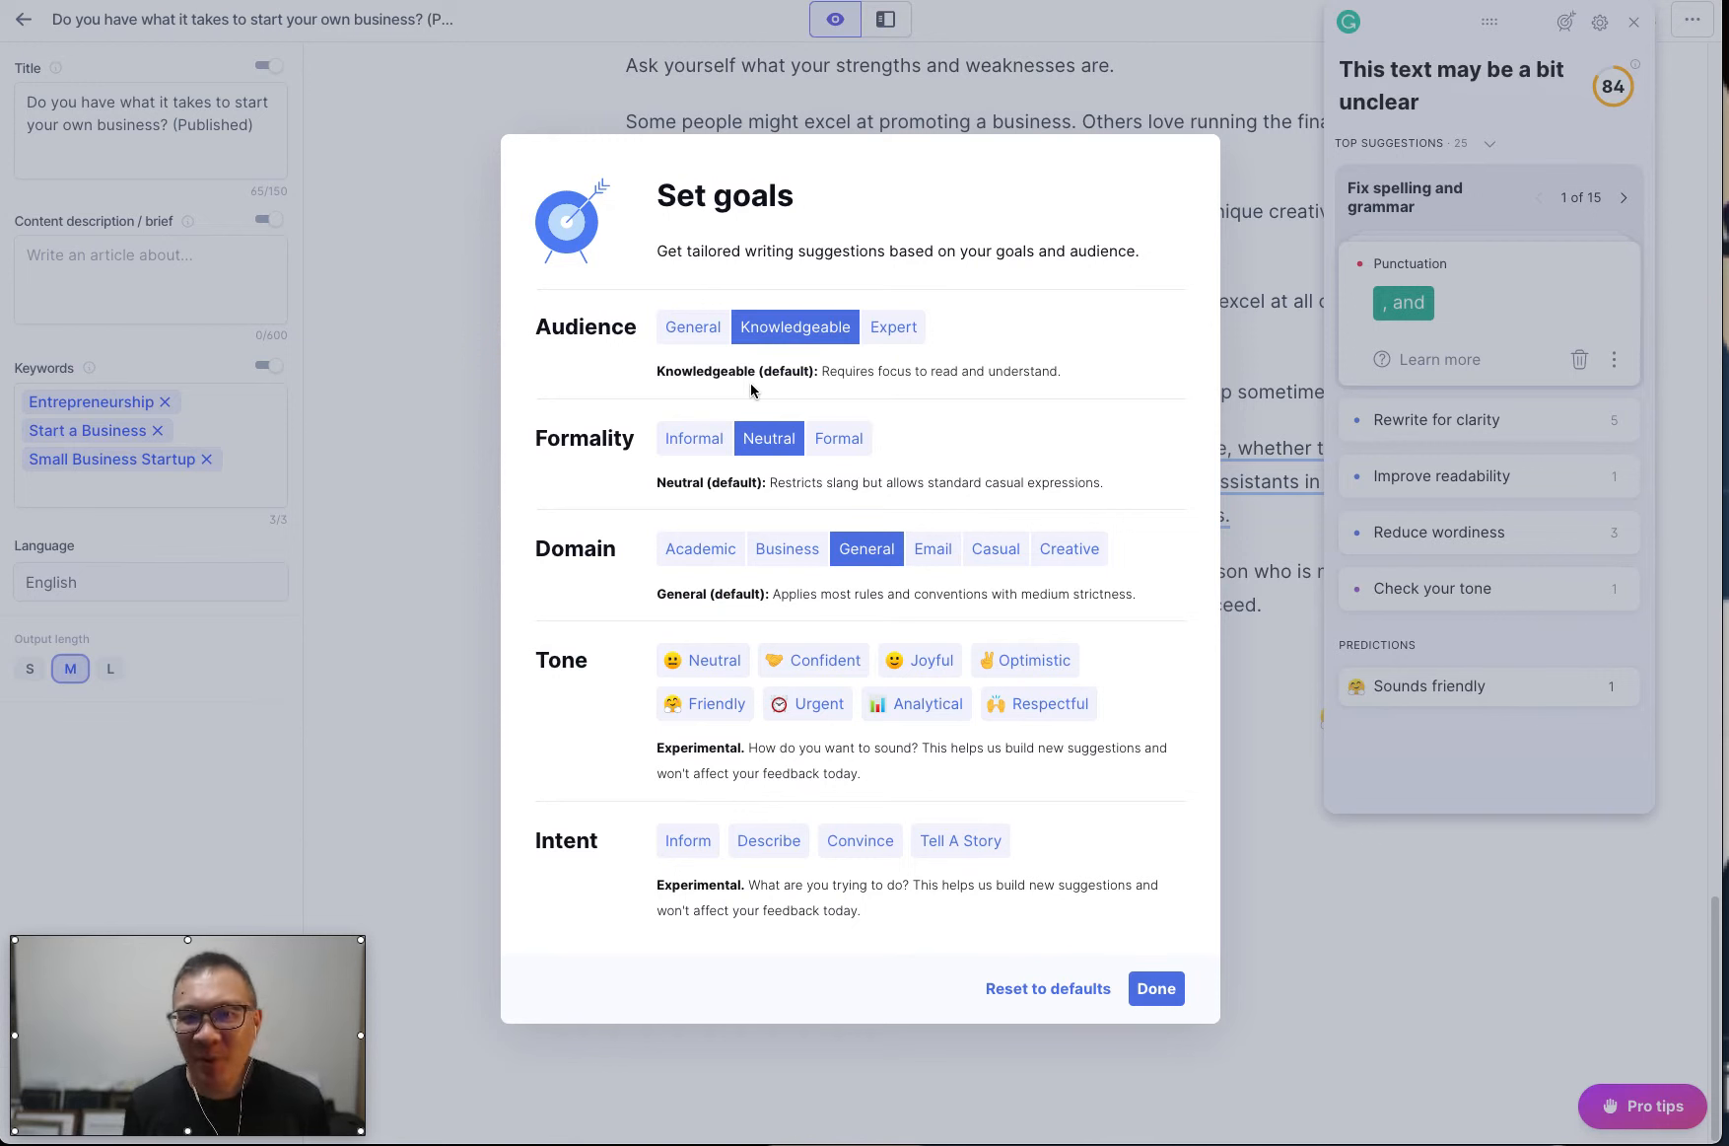
{"action": "left_click", "coordinate": [693, 332]}
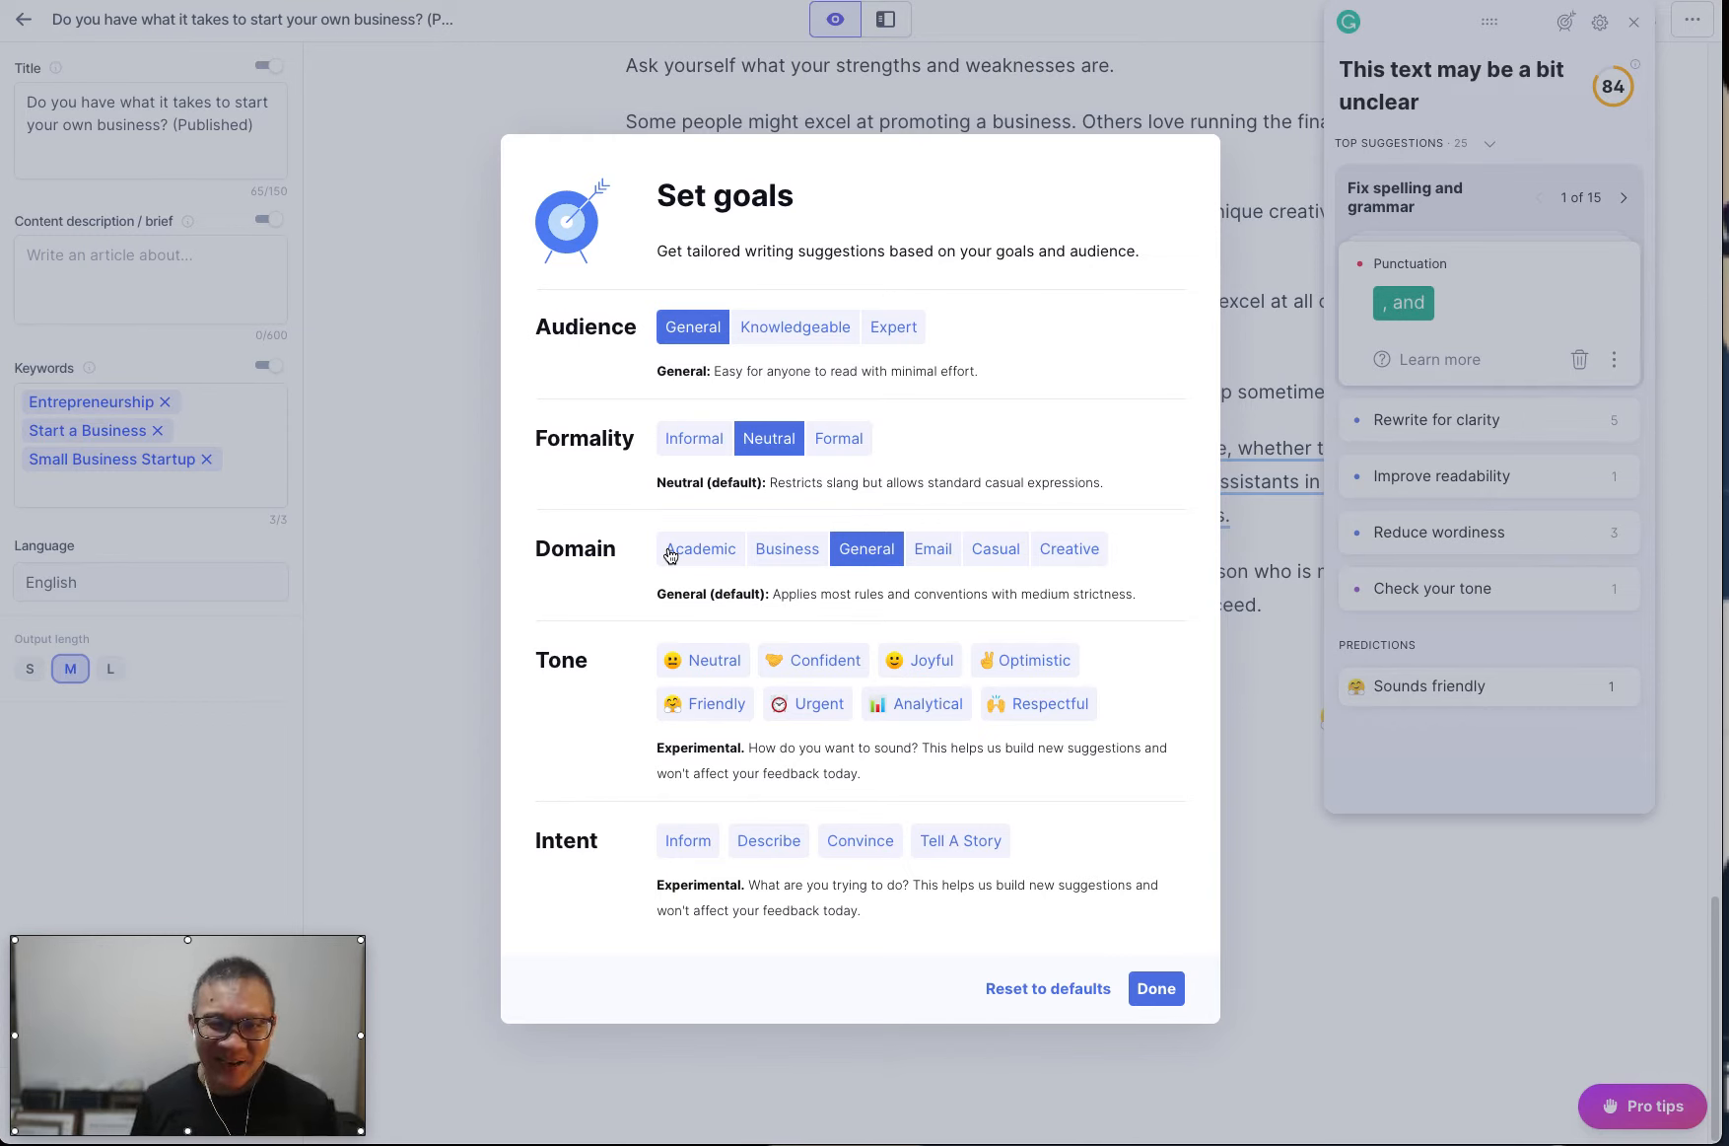
{"action": "left_click", "coordinate": [854, 666]}
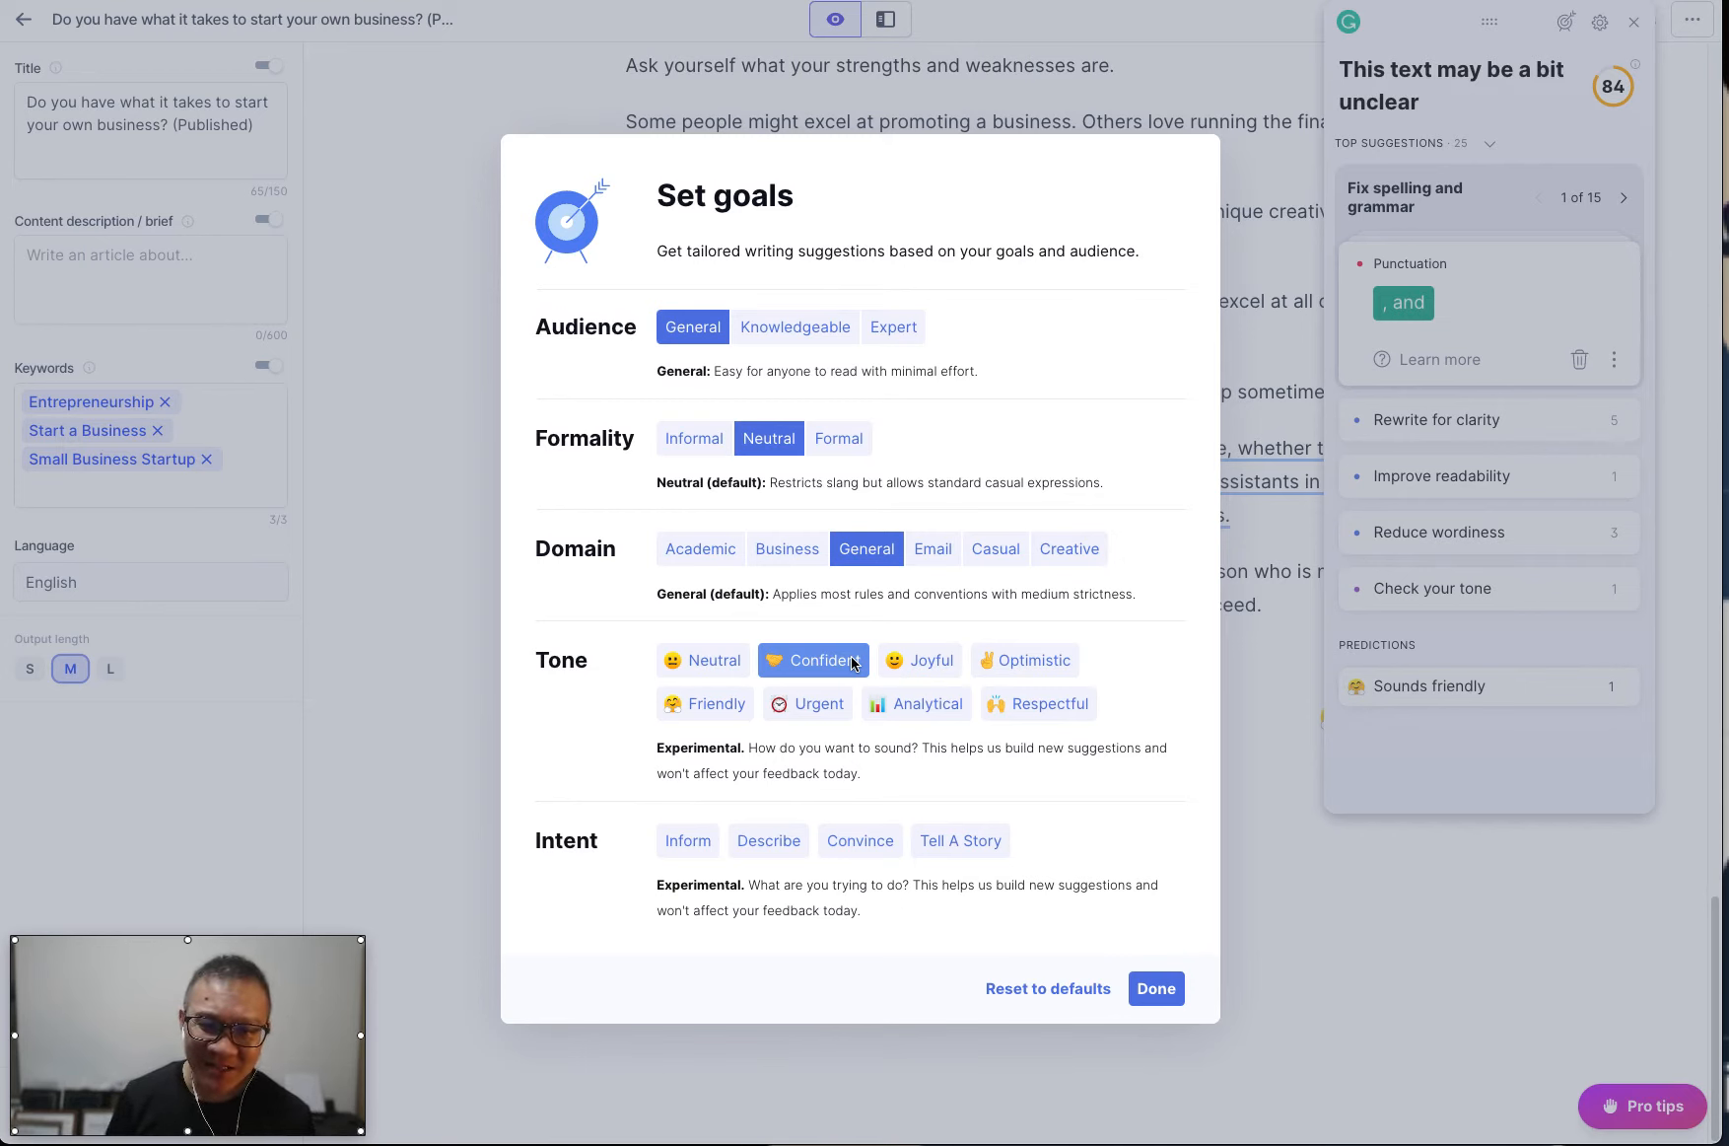
{"action": "left_click", "coordinate": [881, 847]}
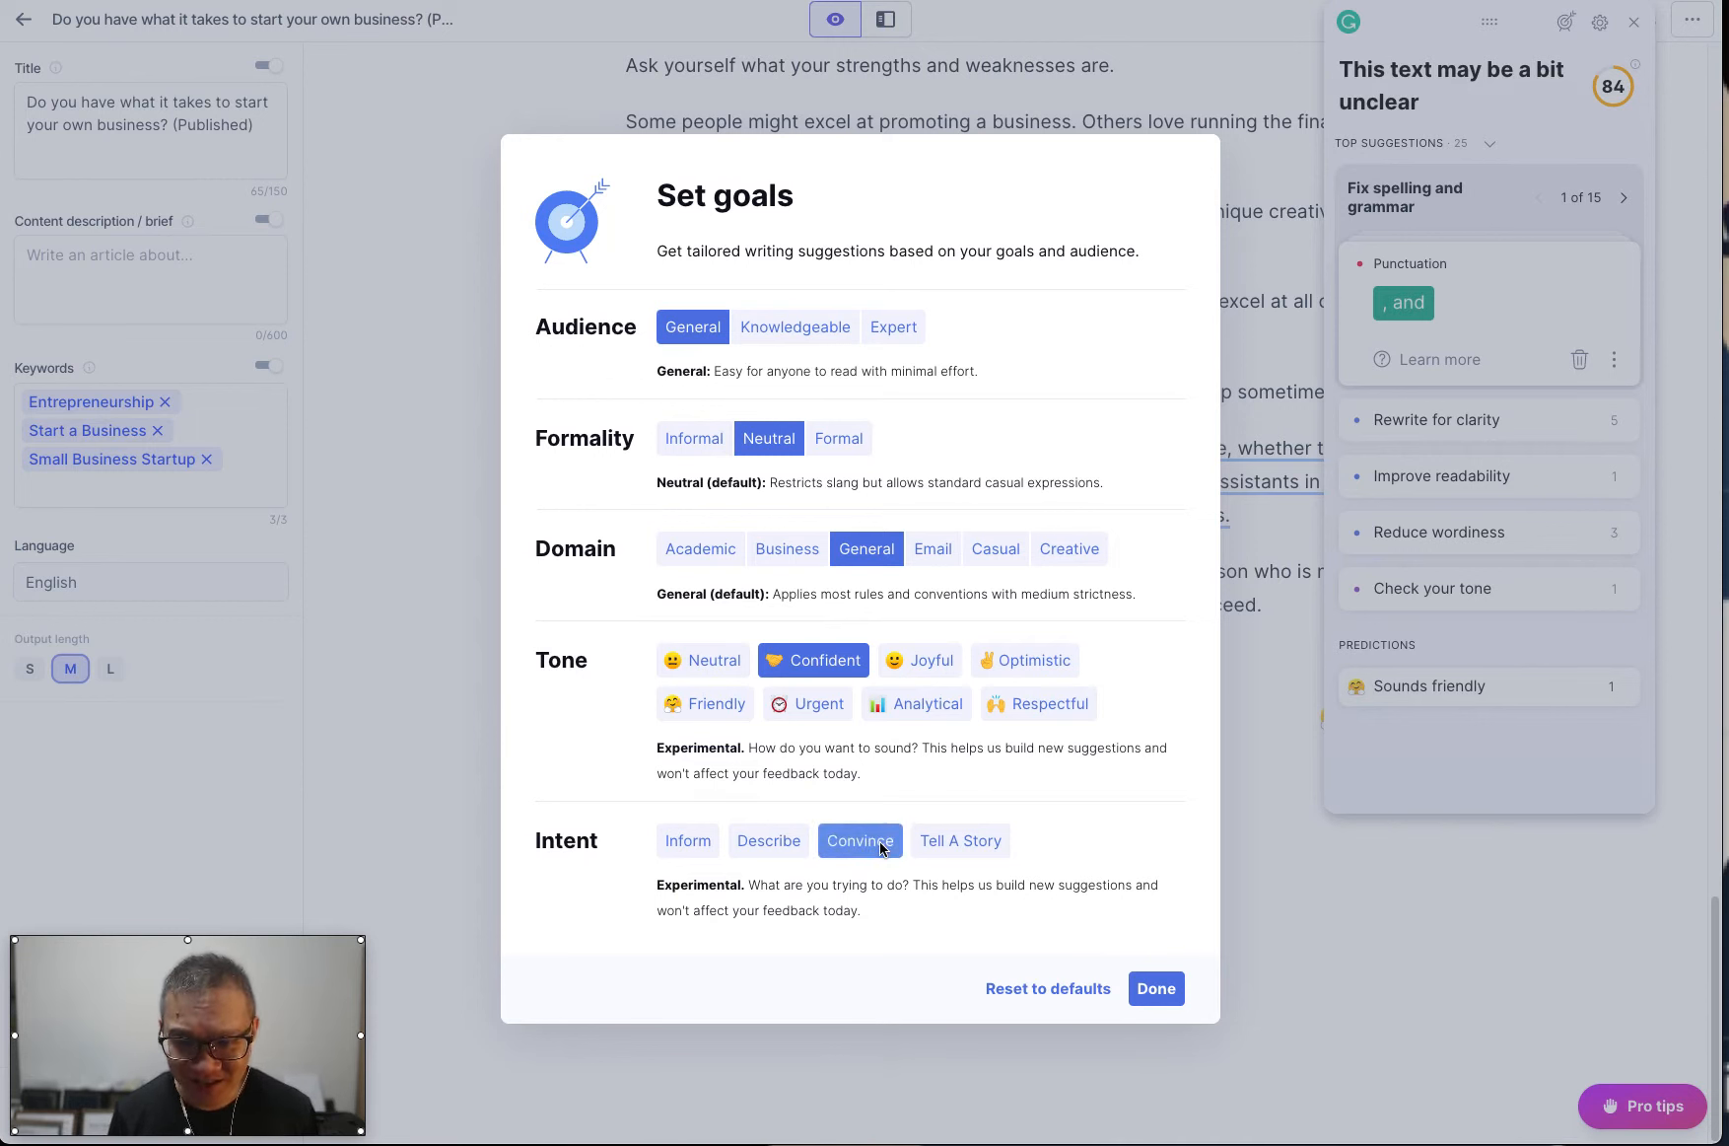
{"action": "left_click", "coordinate": [1174, 996]}
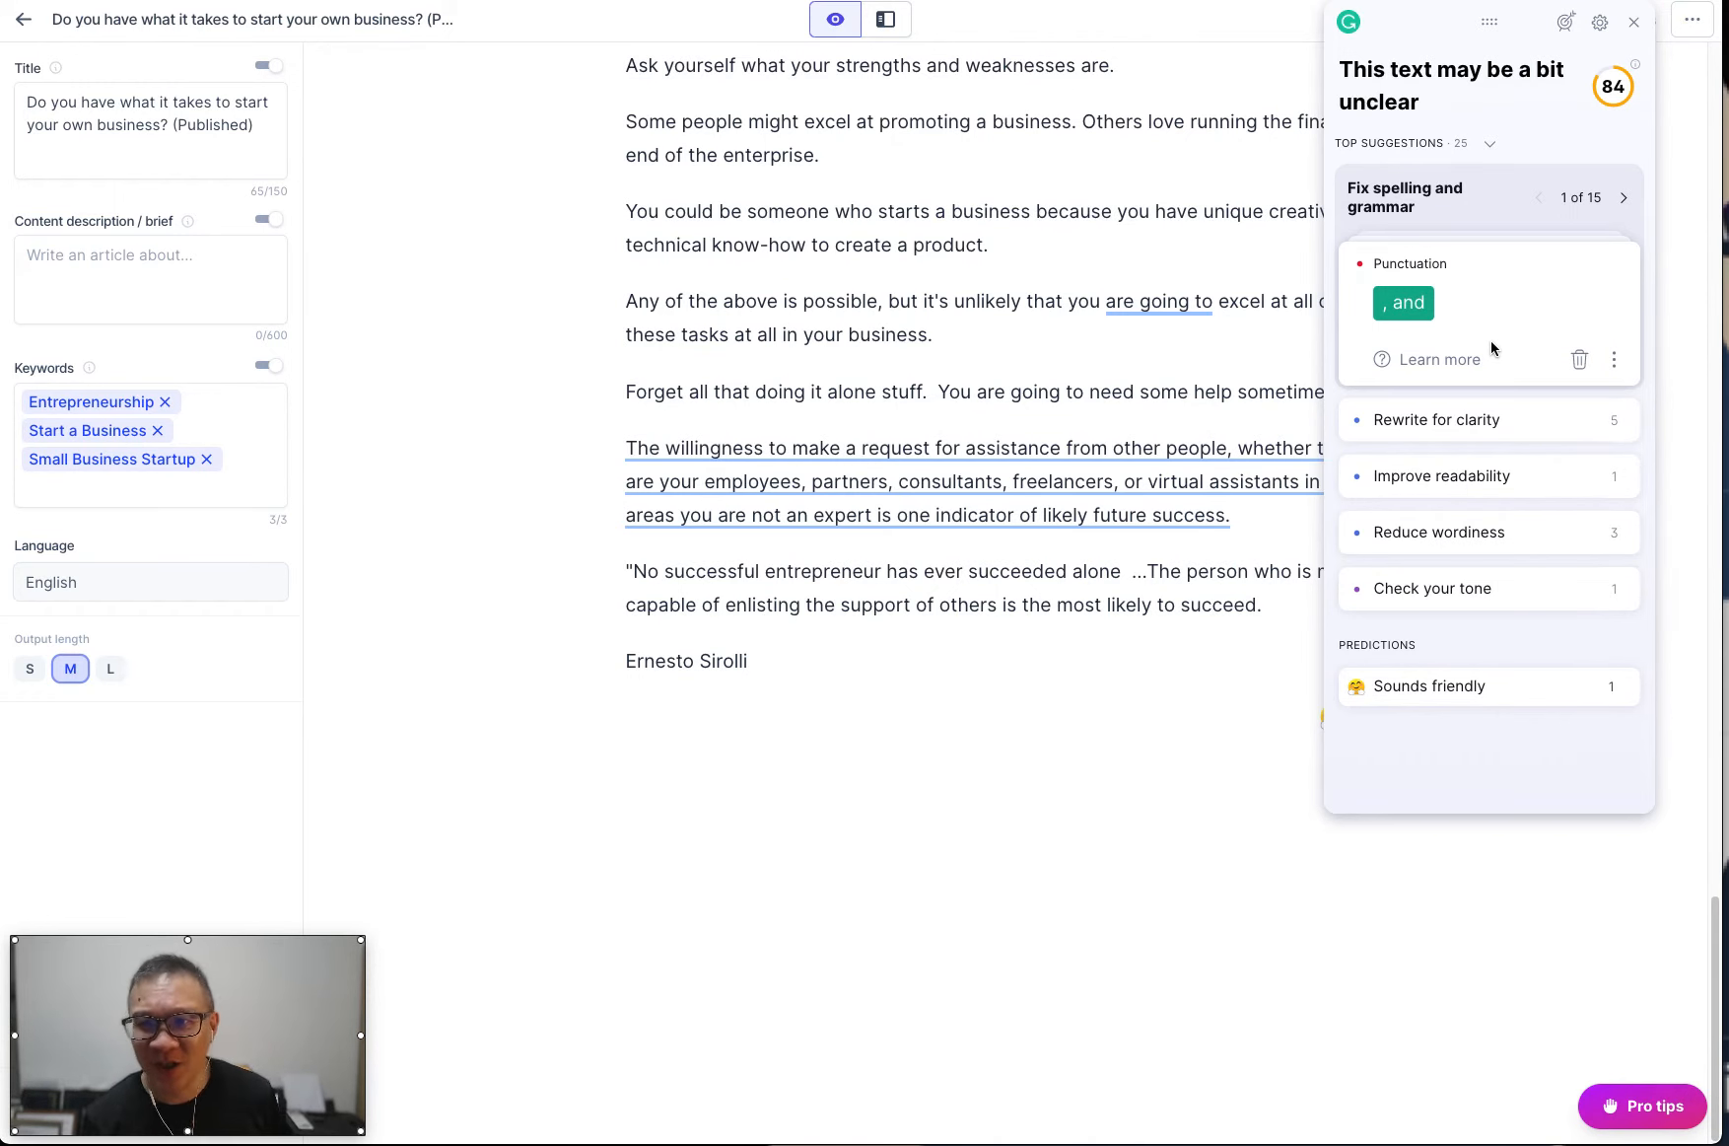
Accept Grammarly's commas before "and" in the introductory paragraphs about the home study course and the entrepreneurial venture.
{"action": "scroll", "coordinate": [1073, 562], "scroll_direction": "up", "scroll_amount": 10}
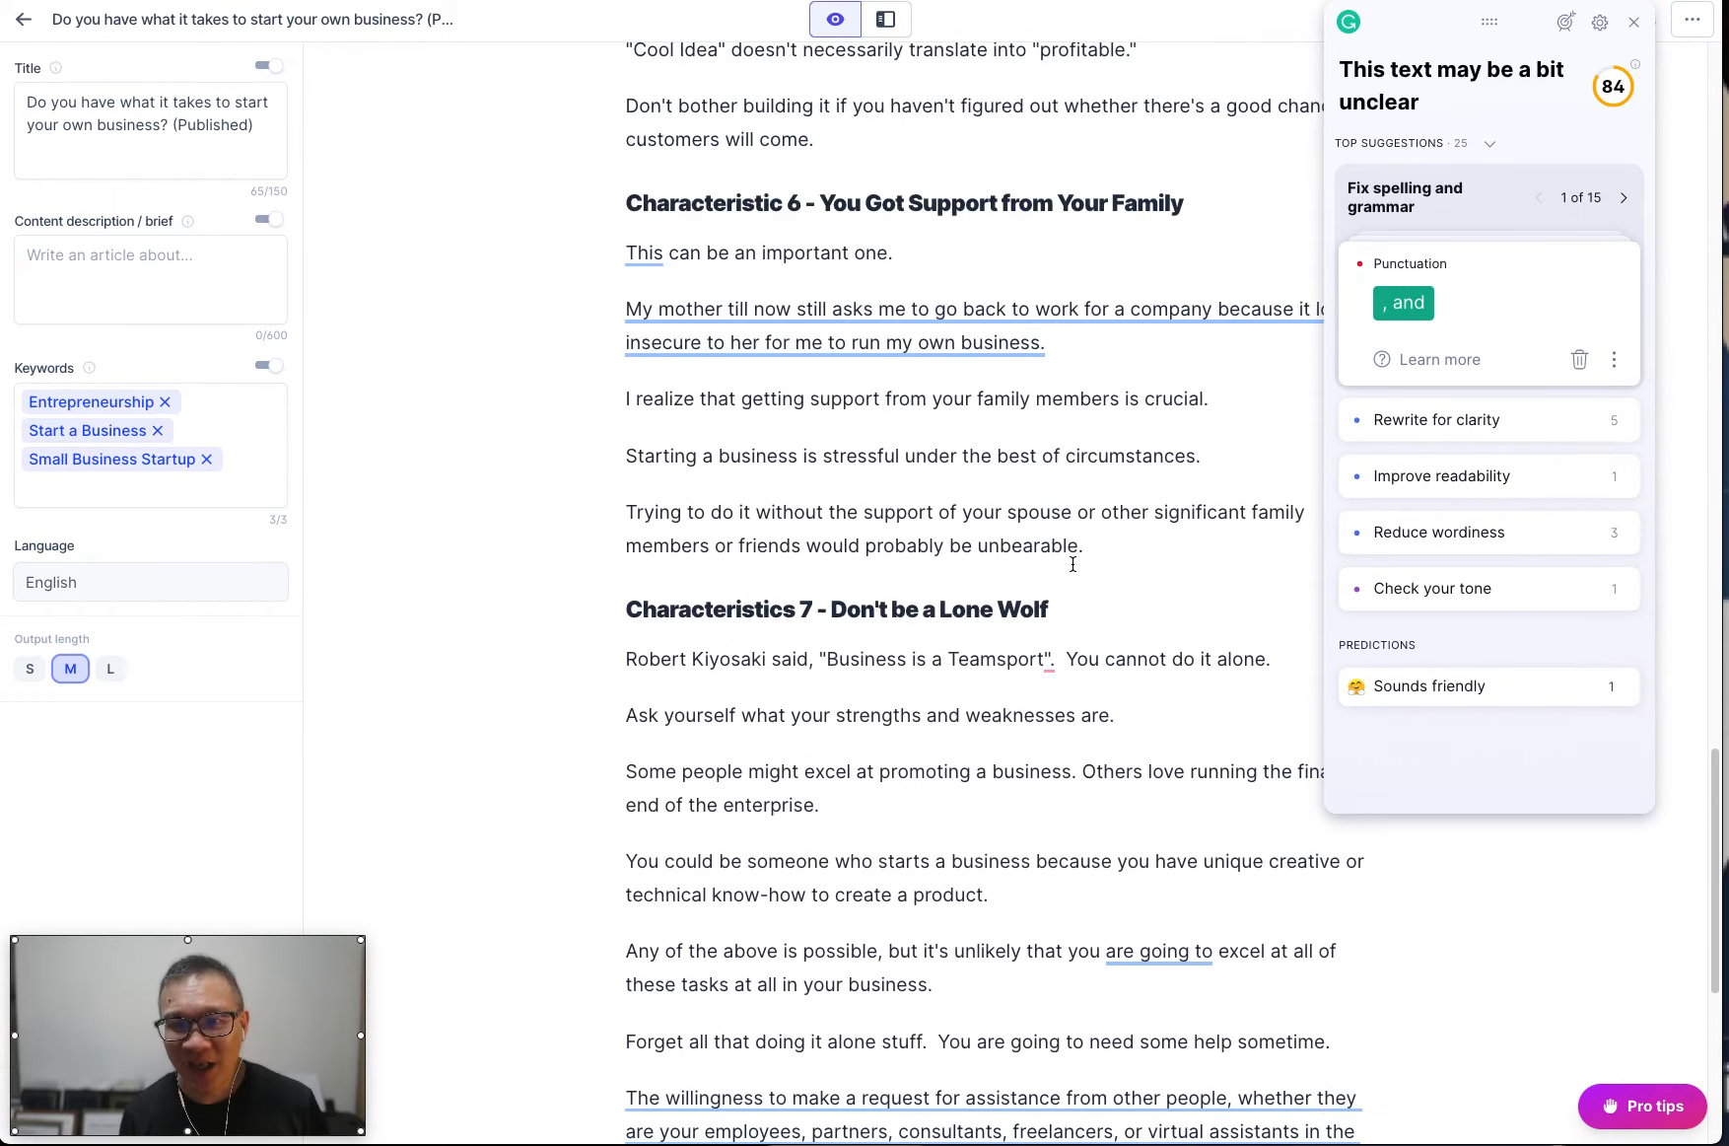
{"action": "scroll", "coordinate": [1072, 563], "scroll_direction": "up", "scroll_amount": 10}
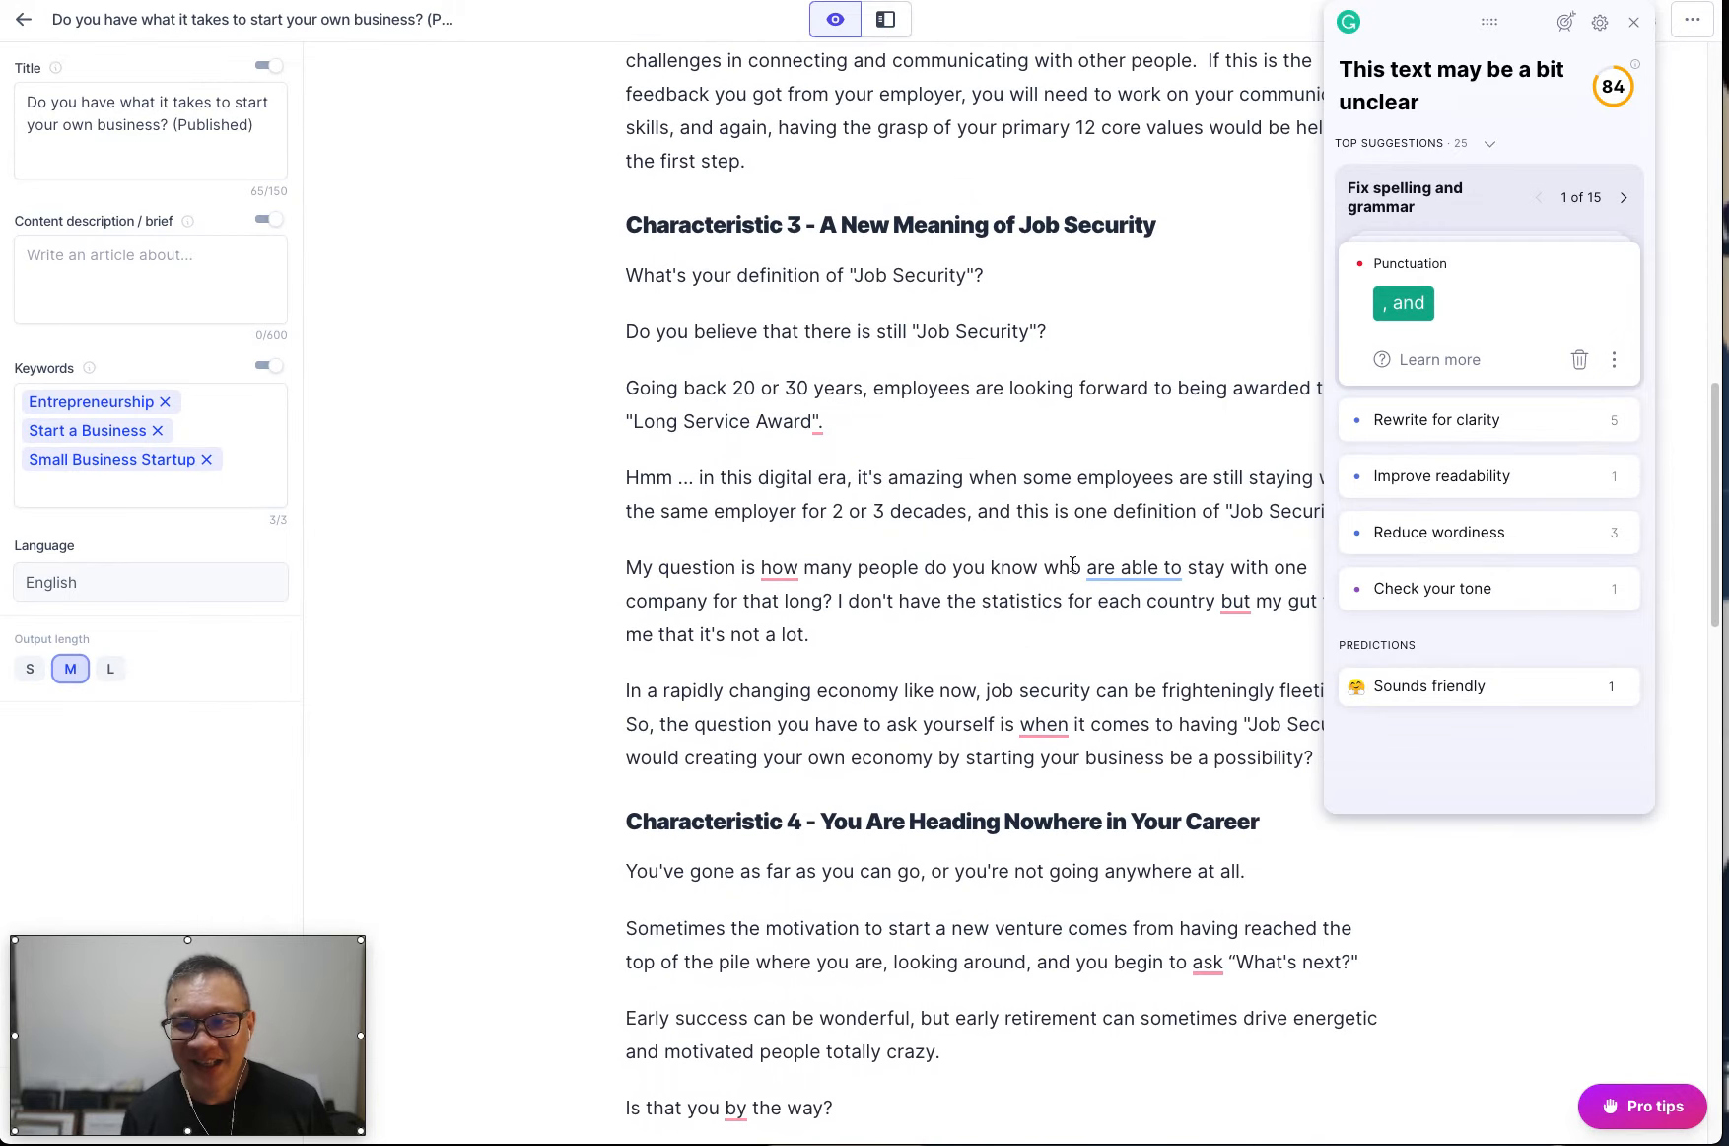
{"action": "scroll", "coordinate": [1073, 565], "scroll_direction": "up", "scroll_amount": 10}
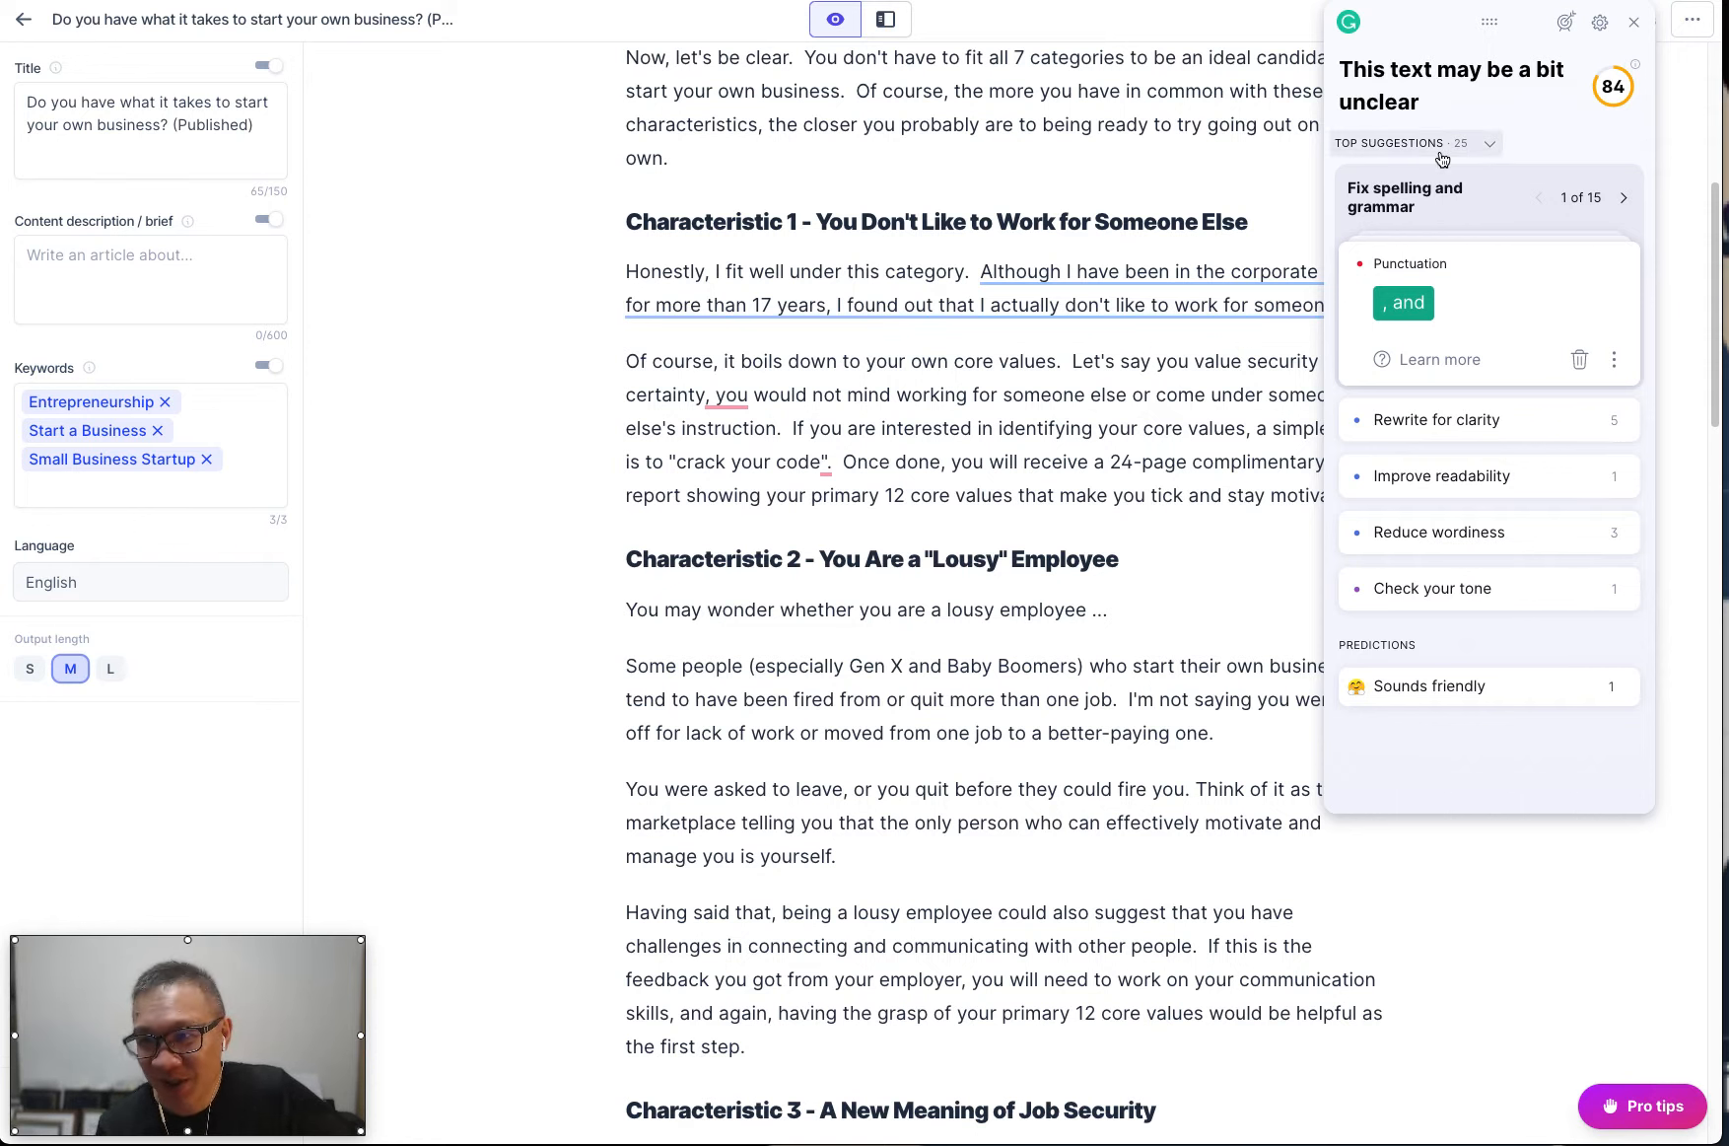
{"action": "left_click", "coordinate": [1410, 313]}
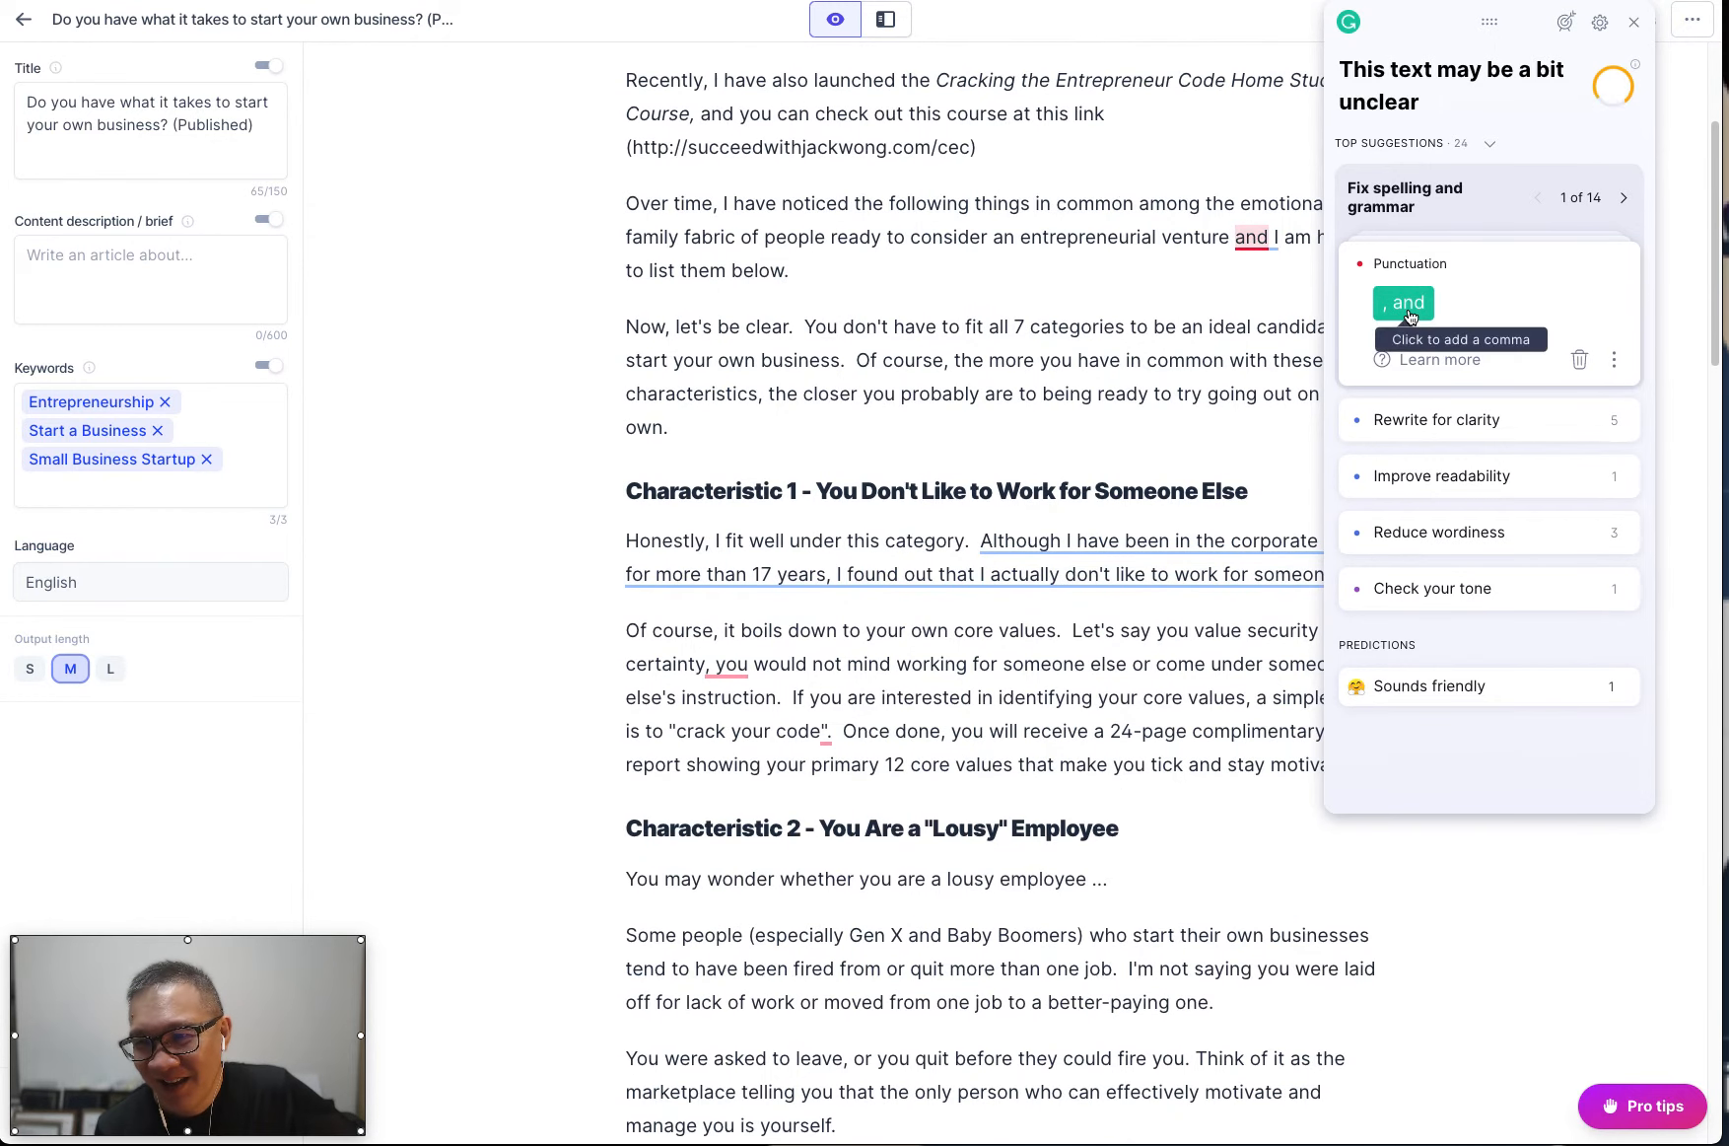
{"action": "left_click", "coordinate": [1410, 312]}
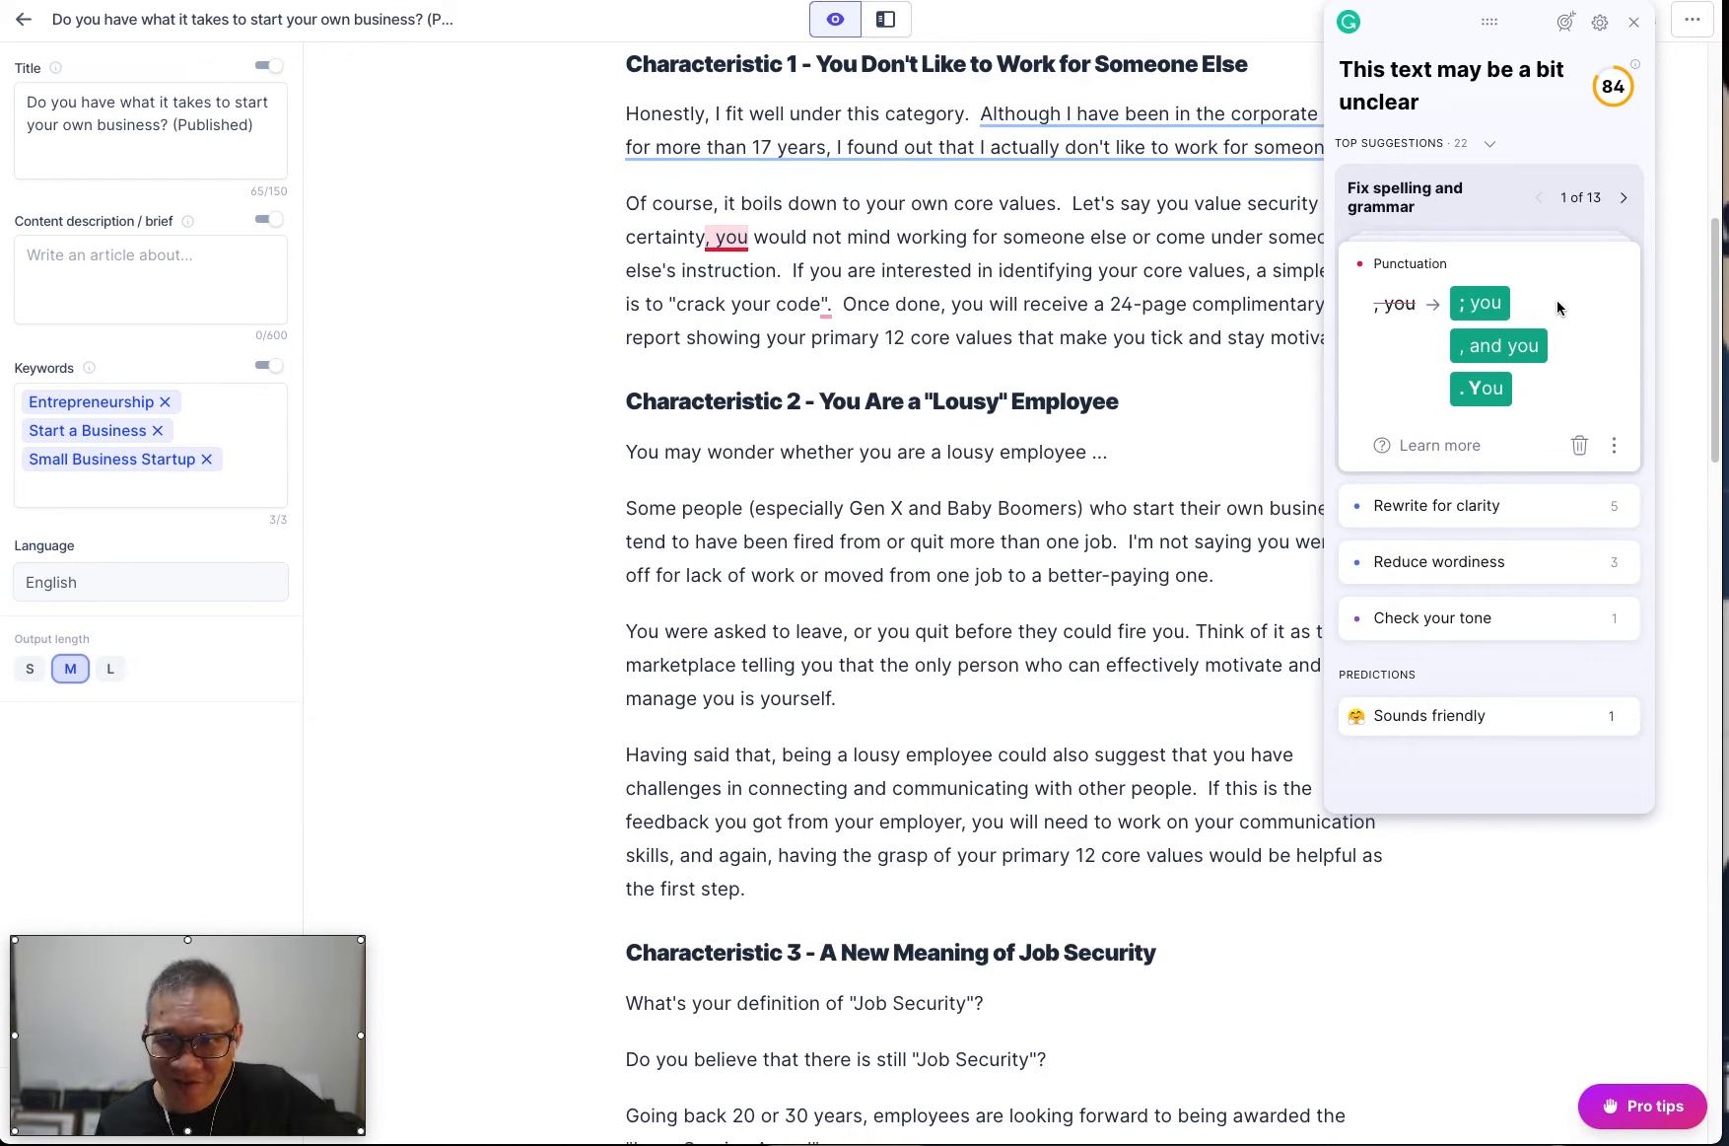
Accept the semicolon before "you would not mind" and move the periods inside the quotation marks of "crack your code" and "Long Service Award".
{"action": "left_click", "coordinate": [1479, 303]}
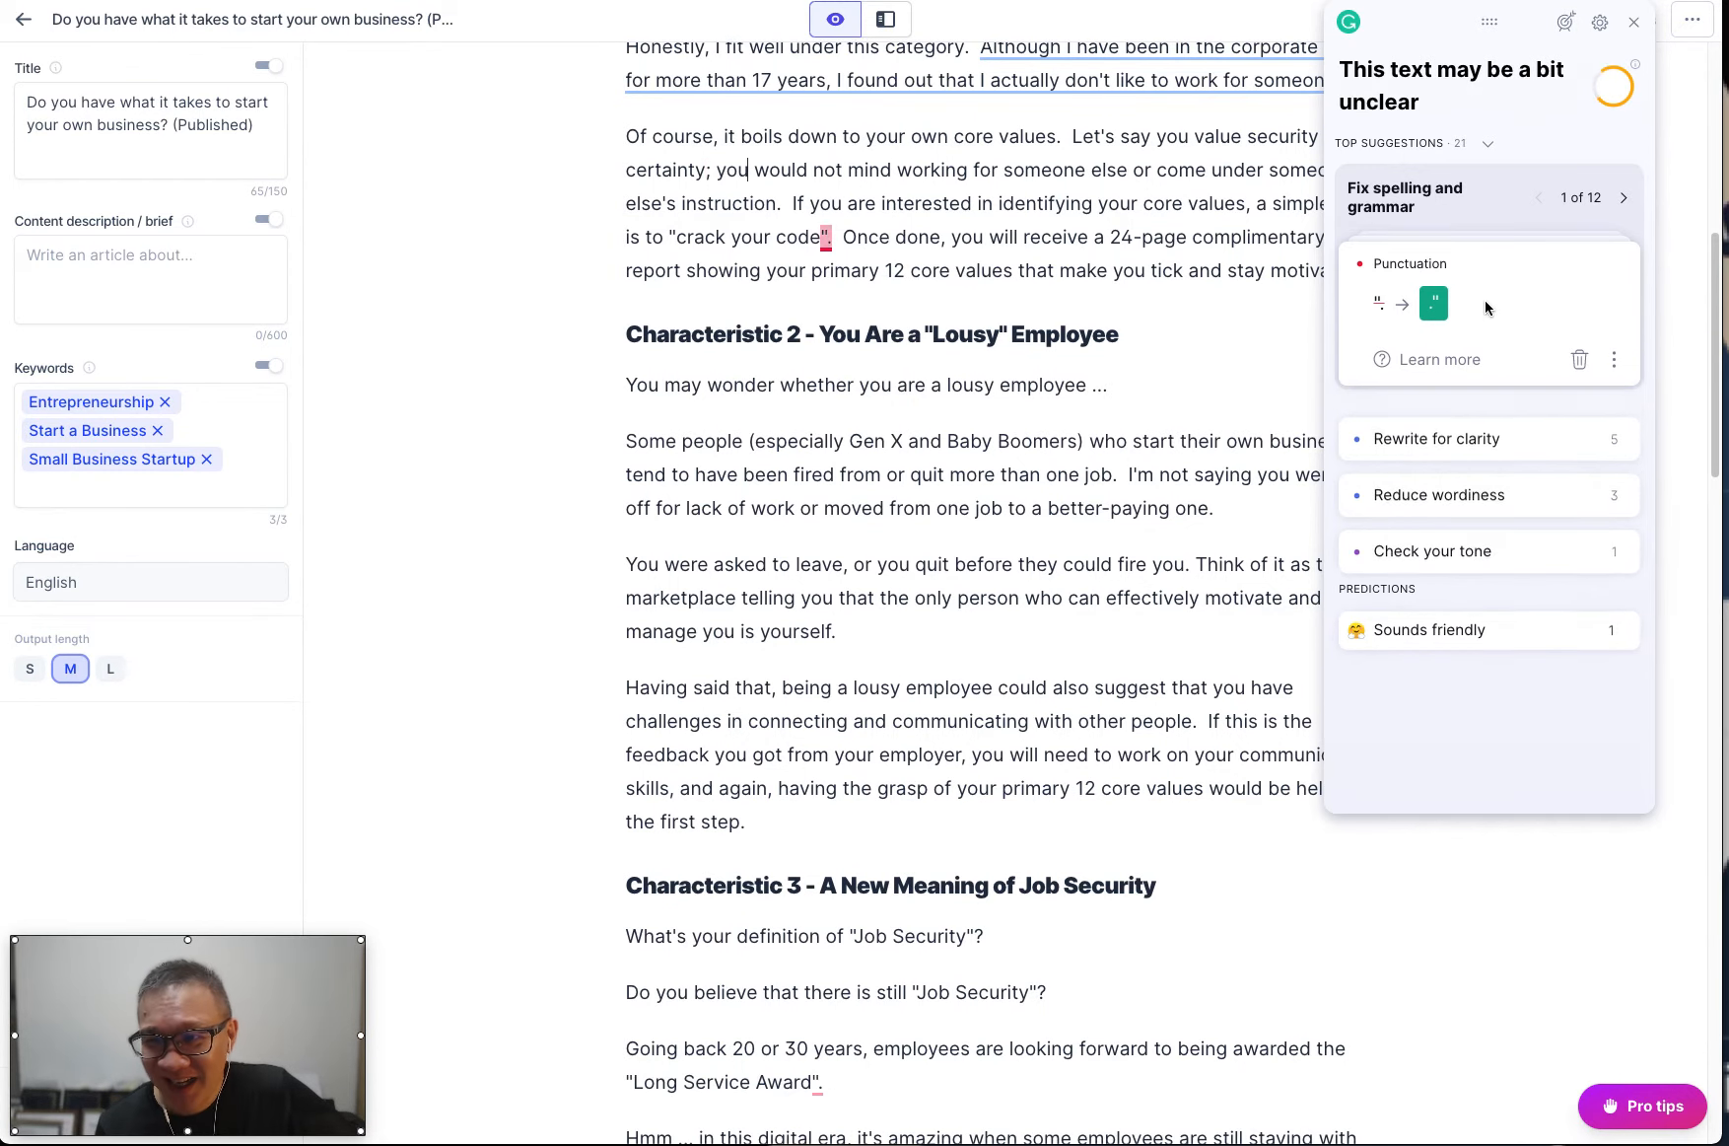
{"action": "left_click", "coordinate": [1436, 304]}
{"action": "left_click", "coordinate": [1439, 308]}
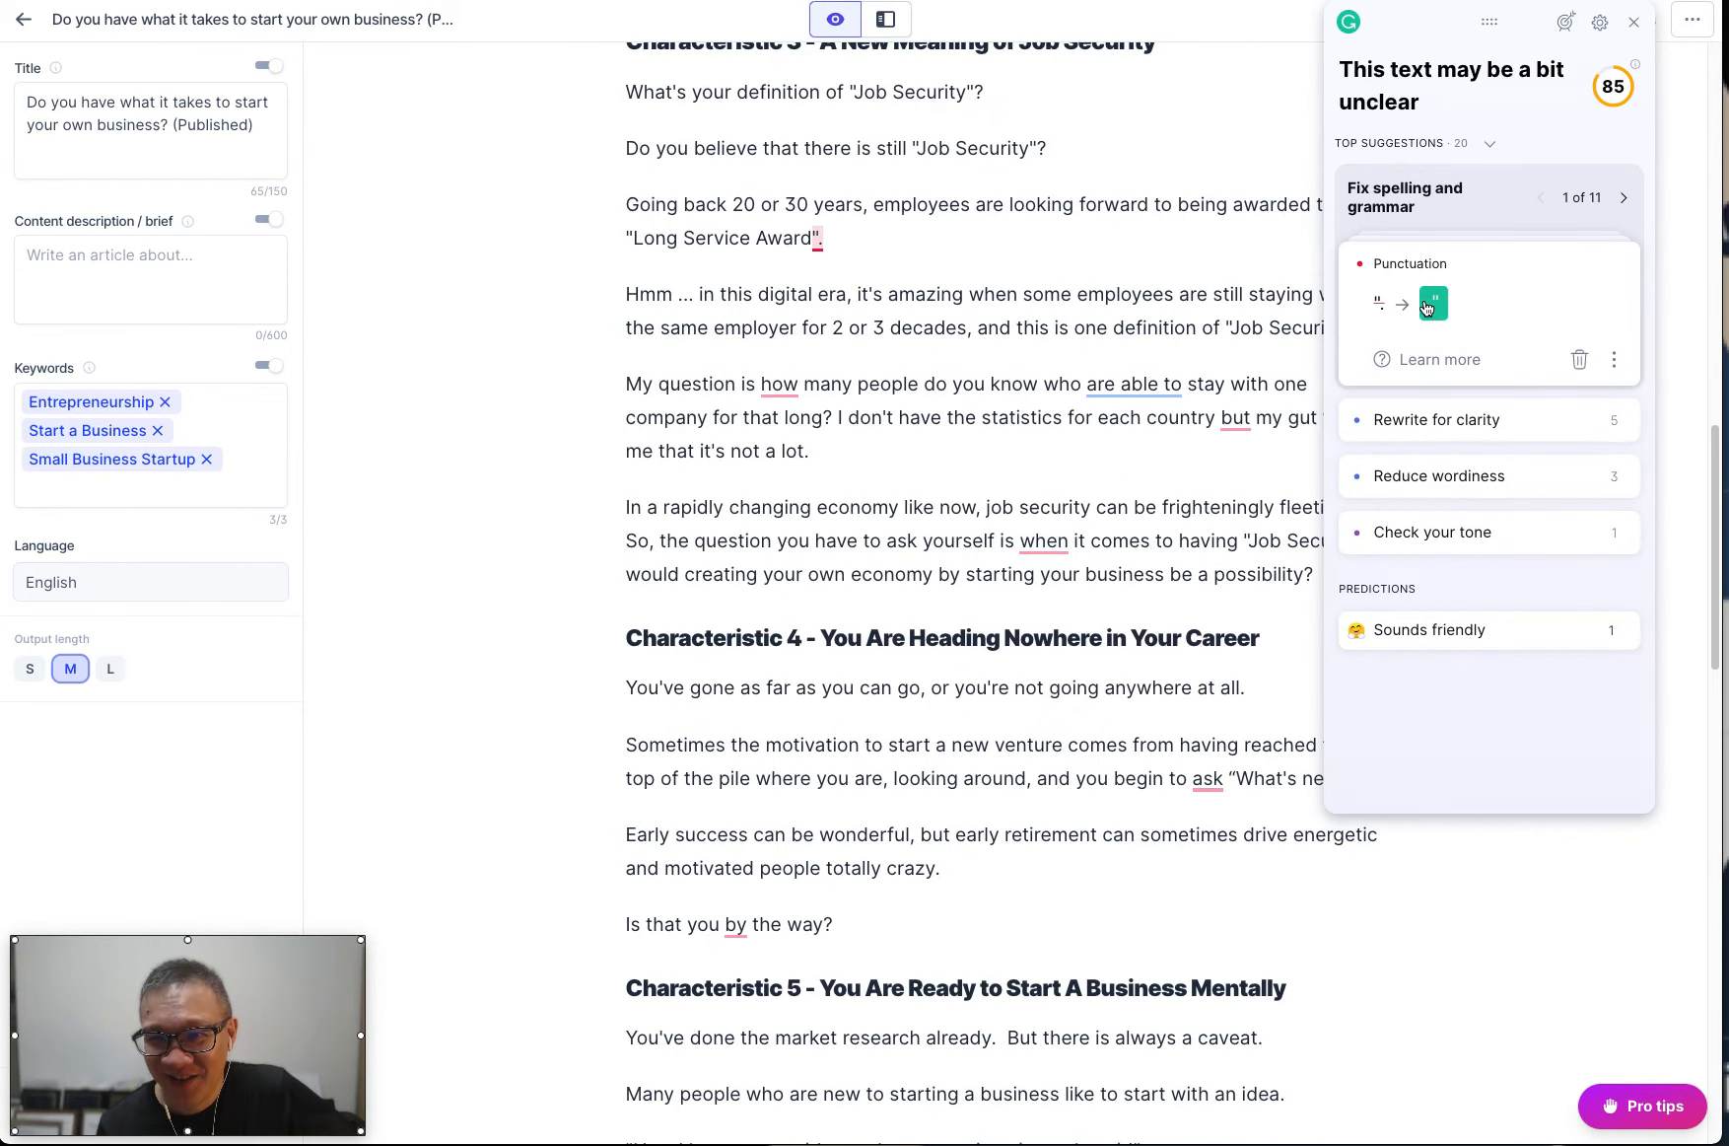
{"action": "left_click", "coordinate": [1435, 305]}
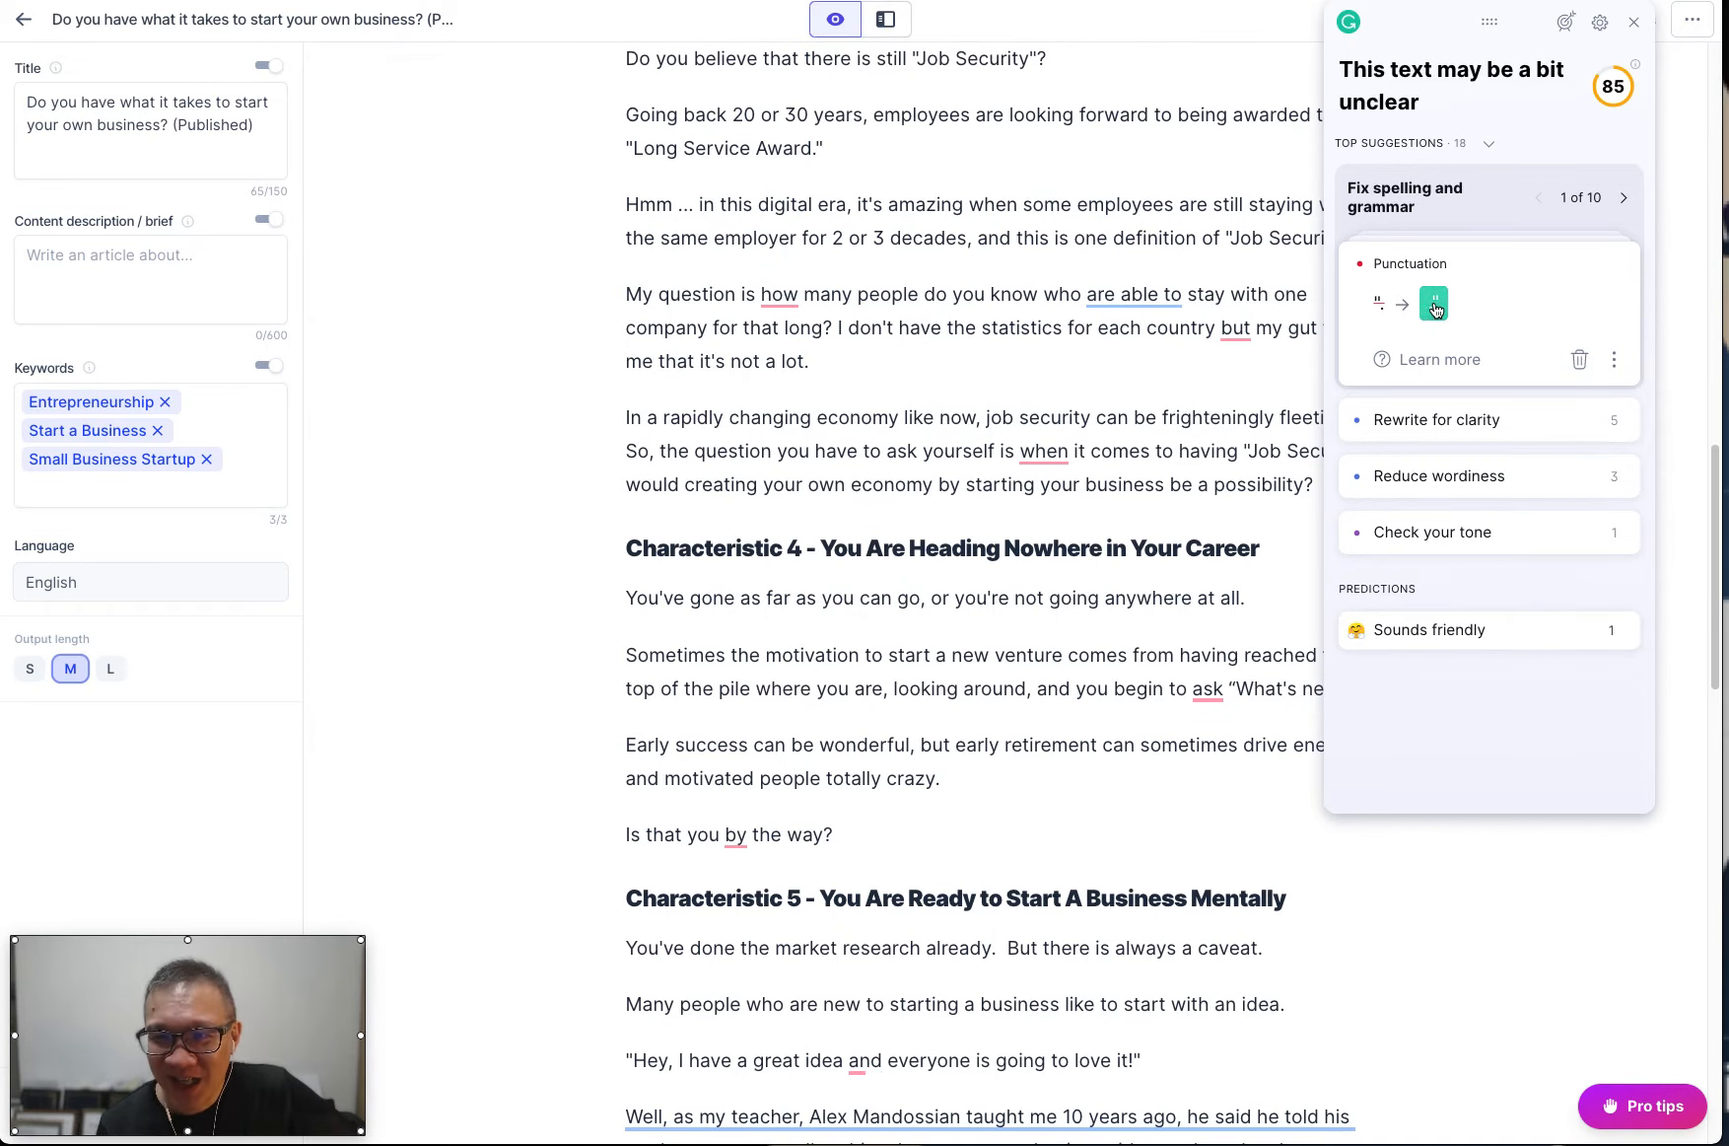
Accept the suggested commas before "how", "but" and "when" in Characteristic 3, and the punctuation fixes at "ask" and "by" in Characteristic 4.
{"action": "left_click", "coordinate": [1432, 305]}
{"action": "left_click", "coordinate": [1403, 306]}
{"action": "left_click", "coordinate": [1403, 305]}
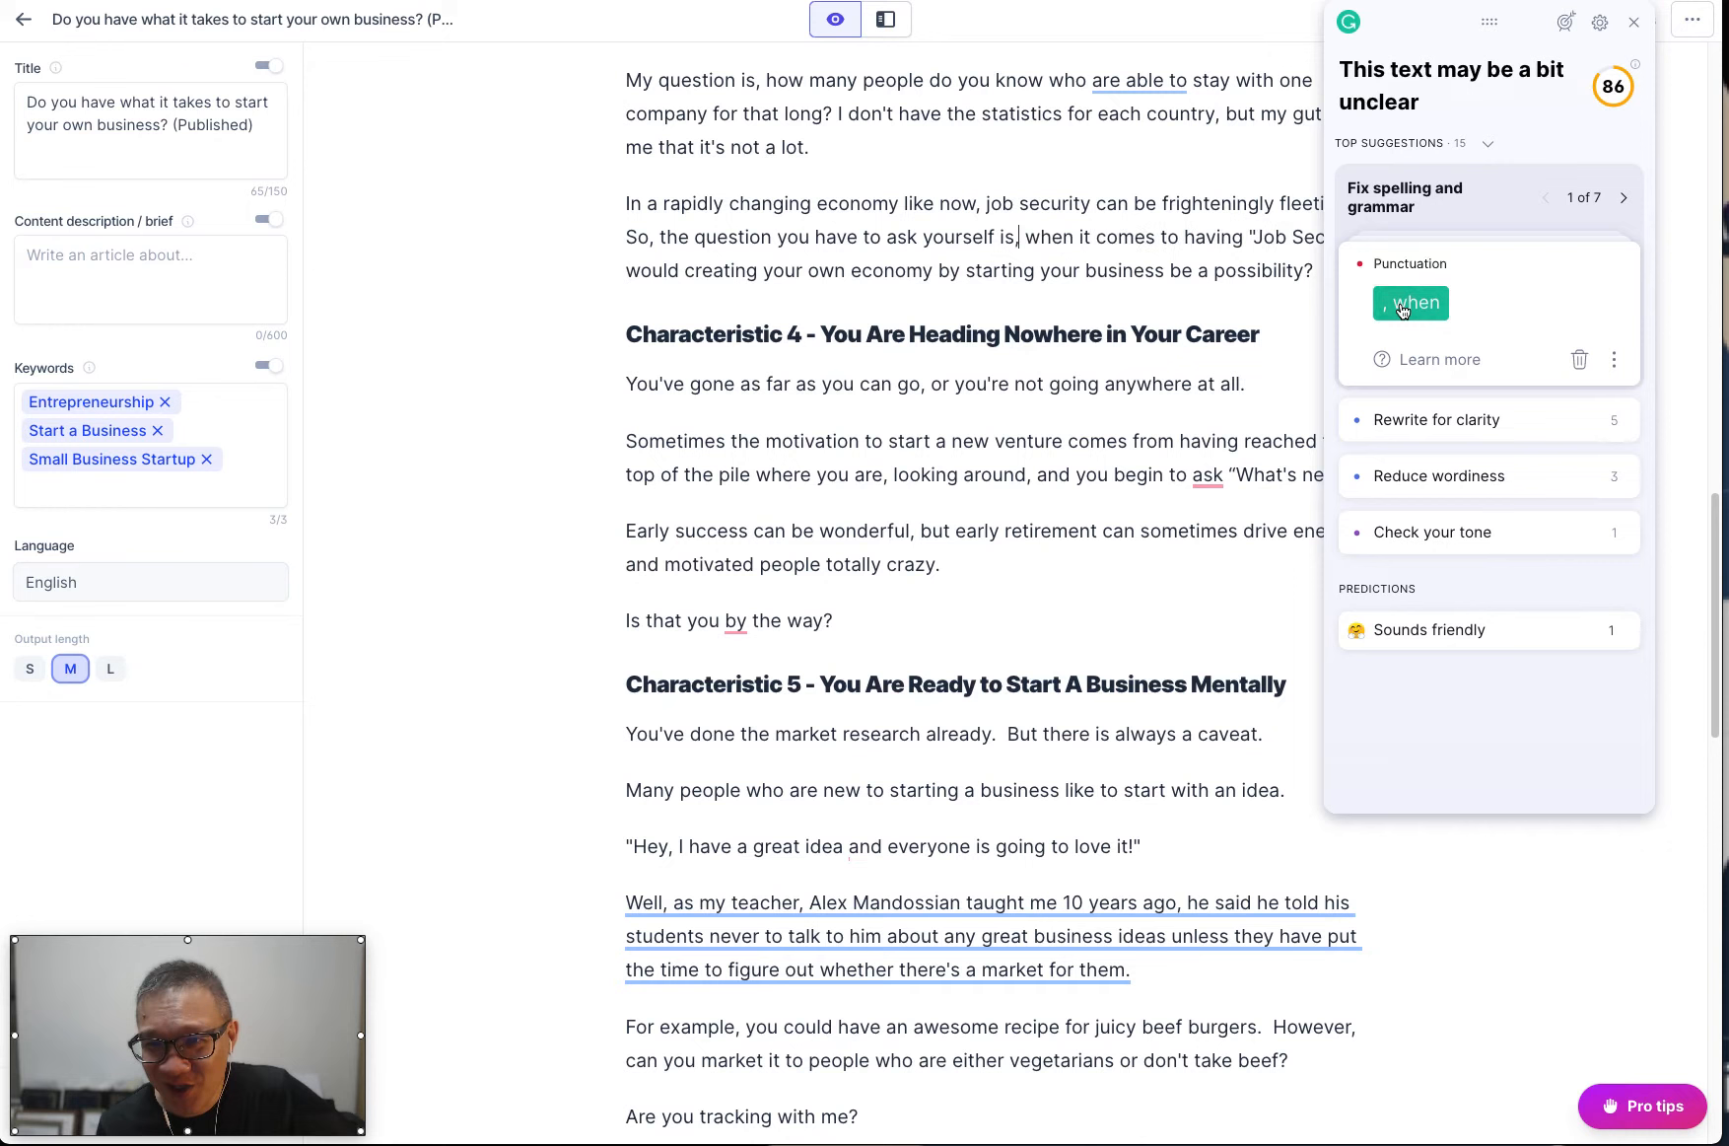
{"action": "left_click", "coordinate": [1434, 305]}
{"action": "left_click", "coordinate": [1400, 304]}
{"action": "left_click", "coordinate": [1407, 307]}
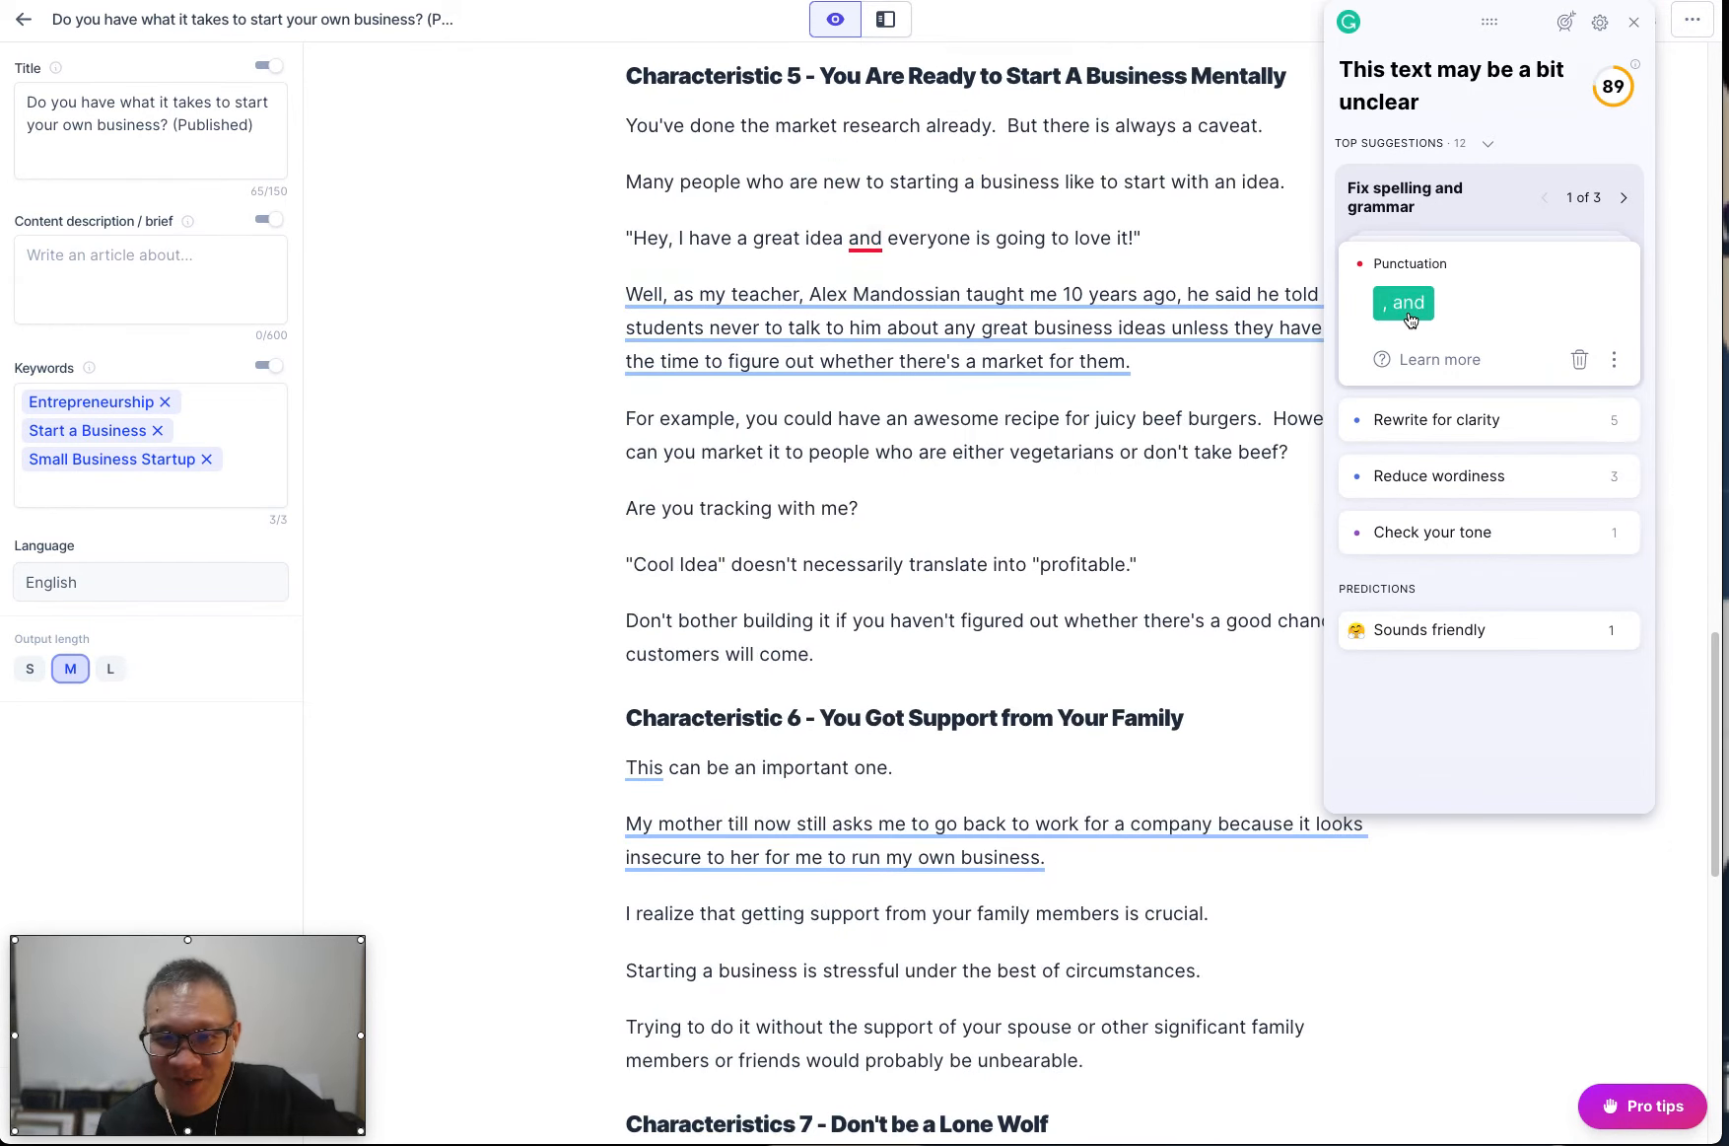
Accept the comma after "great idea", the period inside the "Business is a Teamsport" quotation, and the comma after "expert".
{"action": "left_click", "coordinate": [1410, 313]}
{"action": "left_click", "coordinate": [1431, 291]}
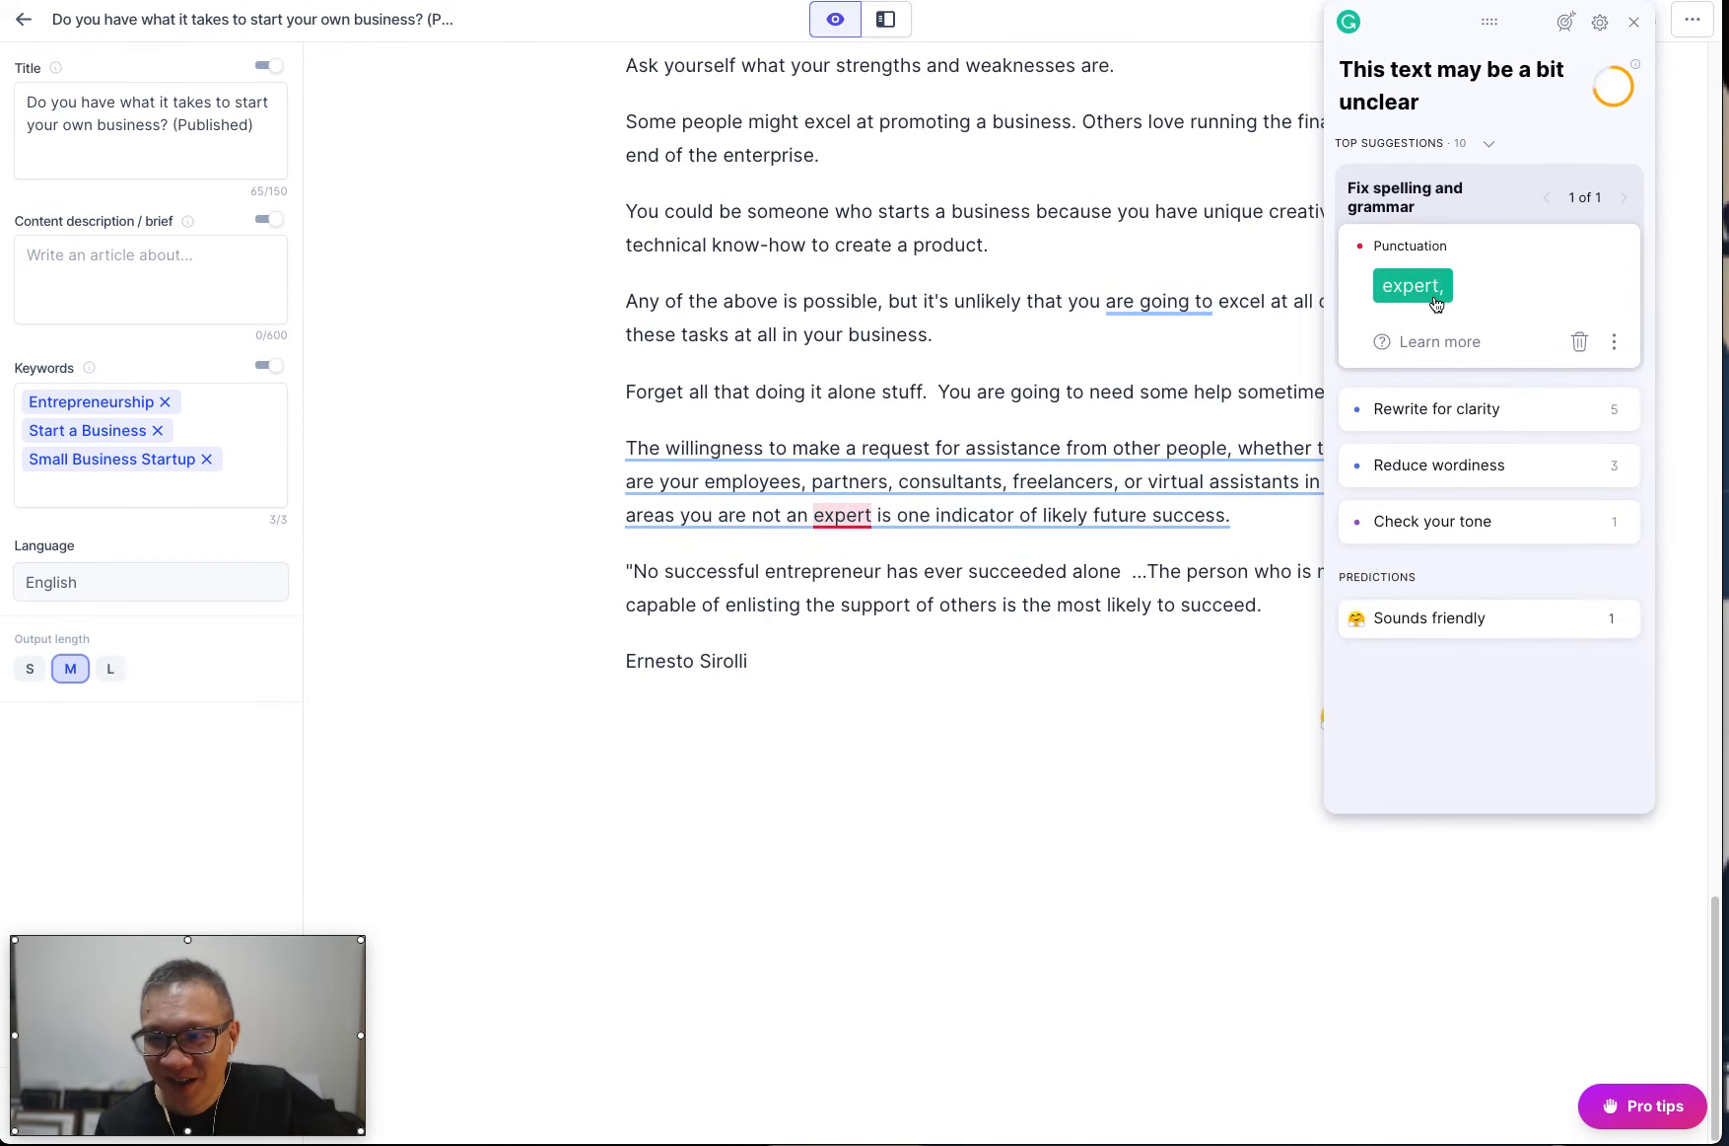
{"action": "left_click", "coordinate": [1437, 292]}
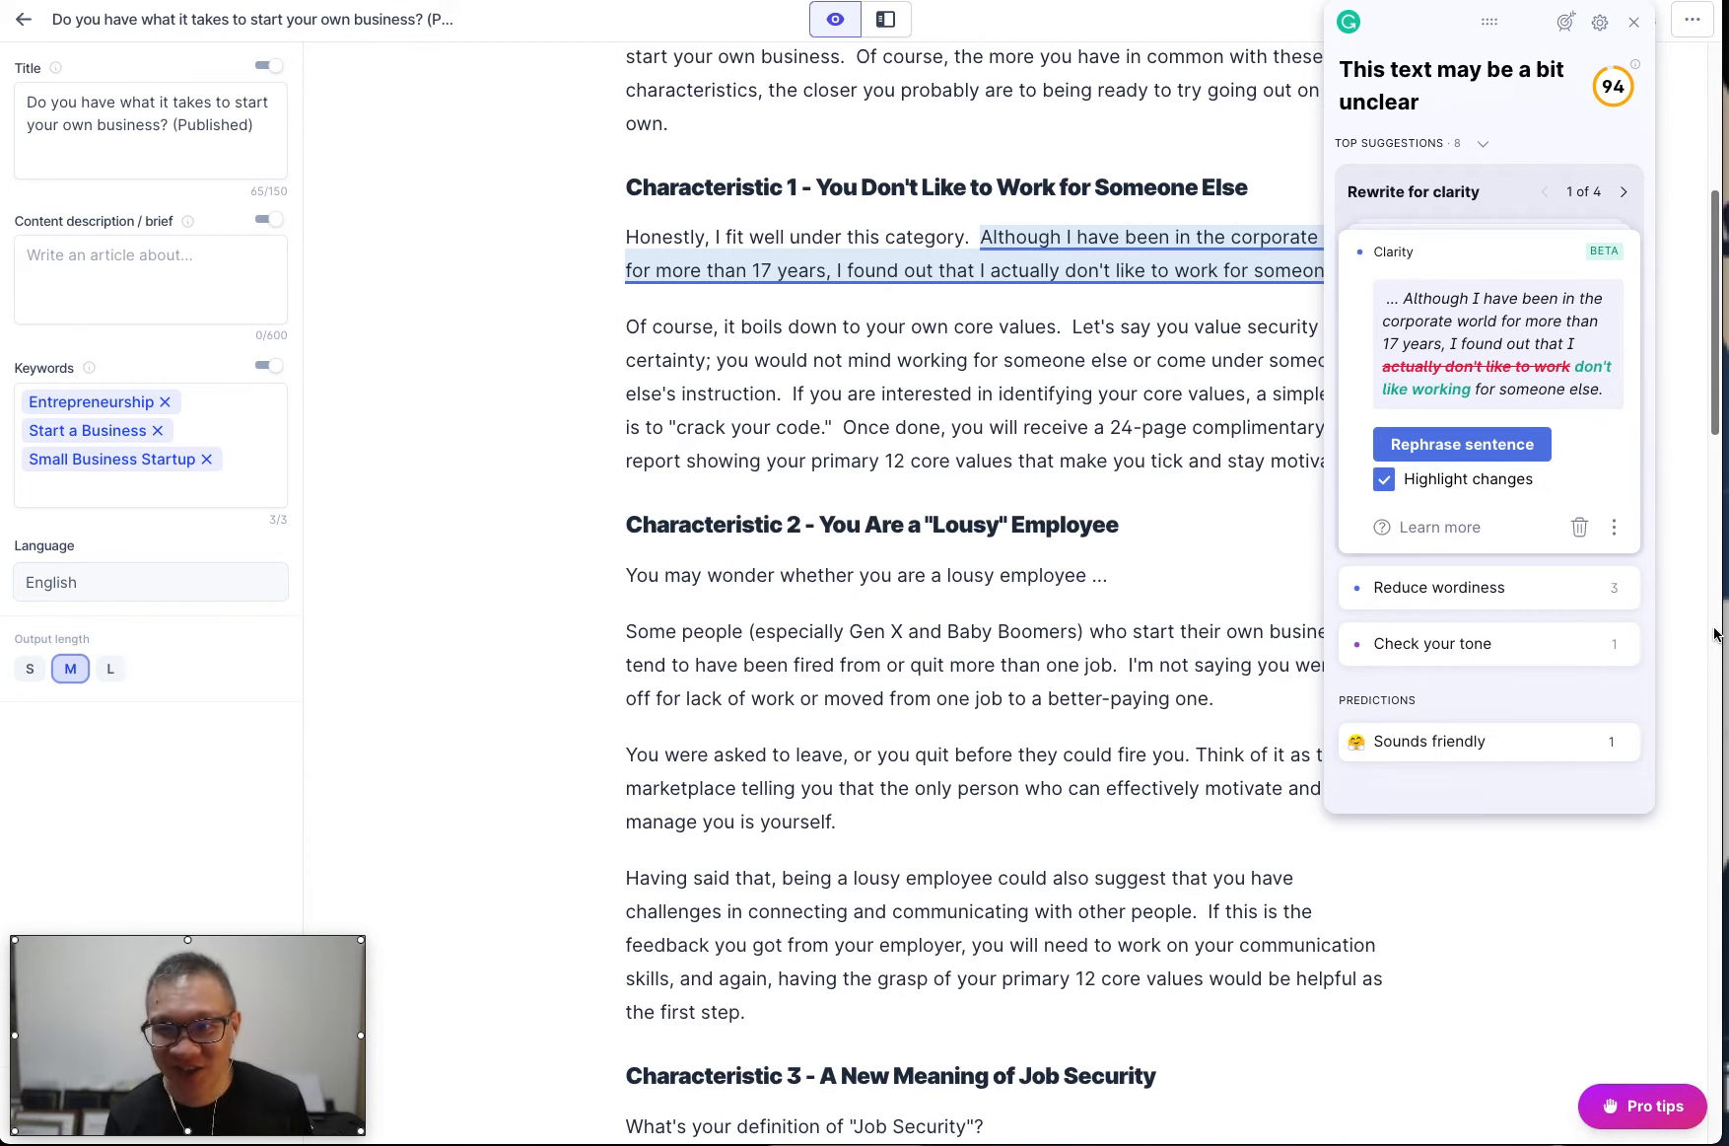
Accept the clarity rewrites of the corporate-world and teacher sentences, and dismiss the unclear-reference suggestion for "This" in Characteristic 6.
{"action": "left_click", "coordinate": [1482, 445]}
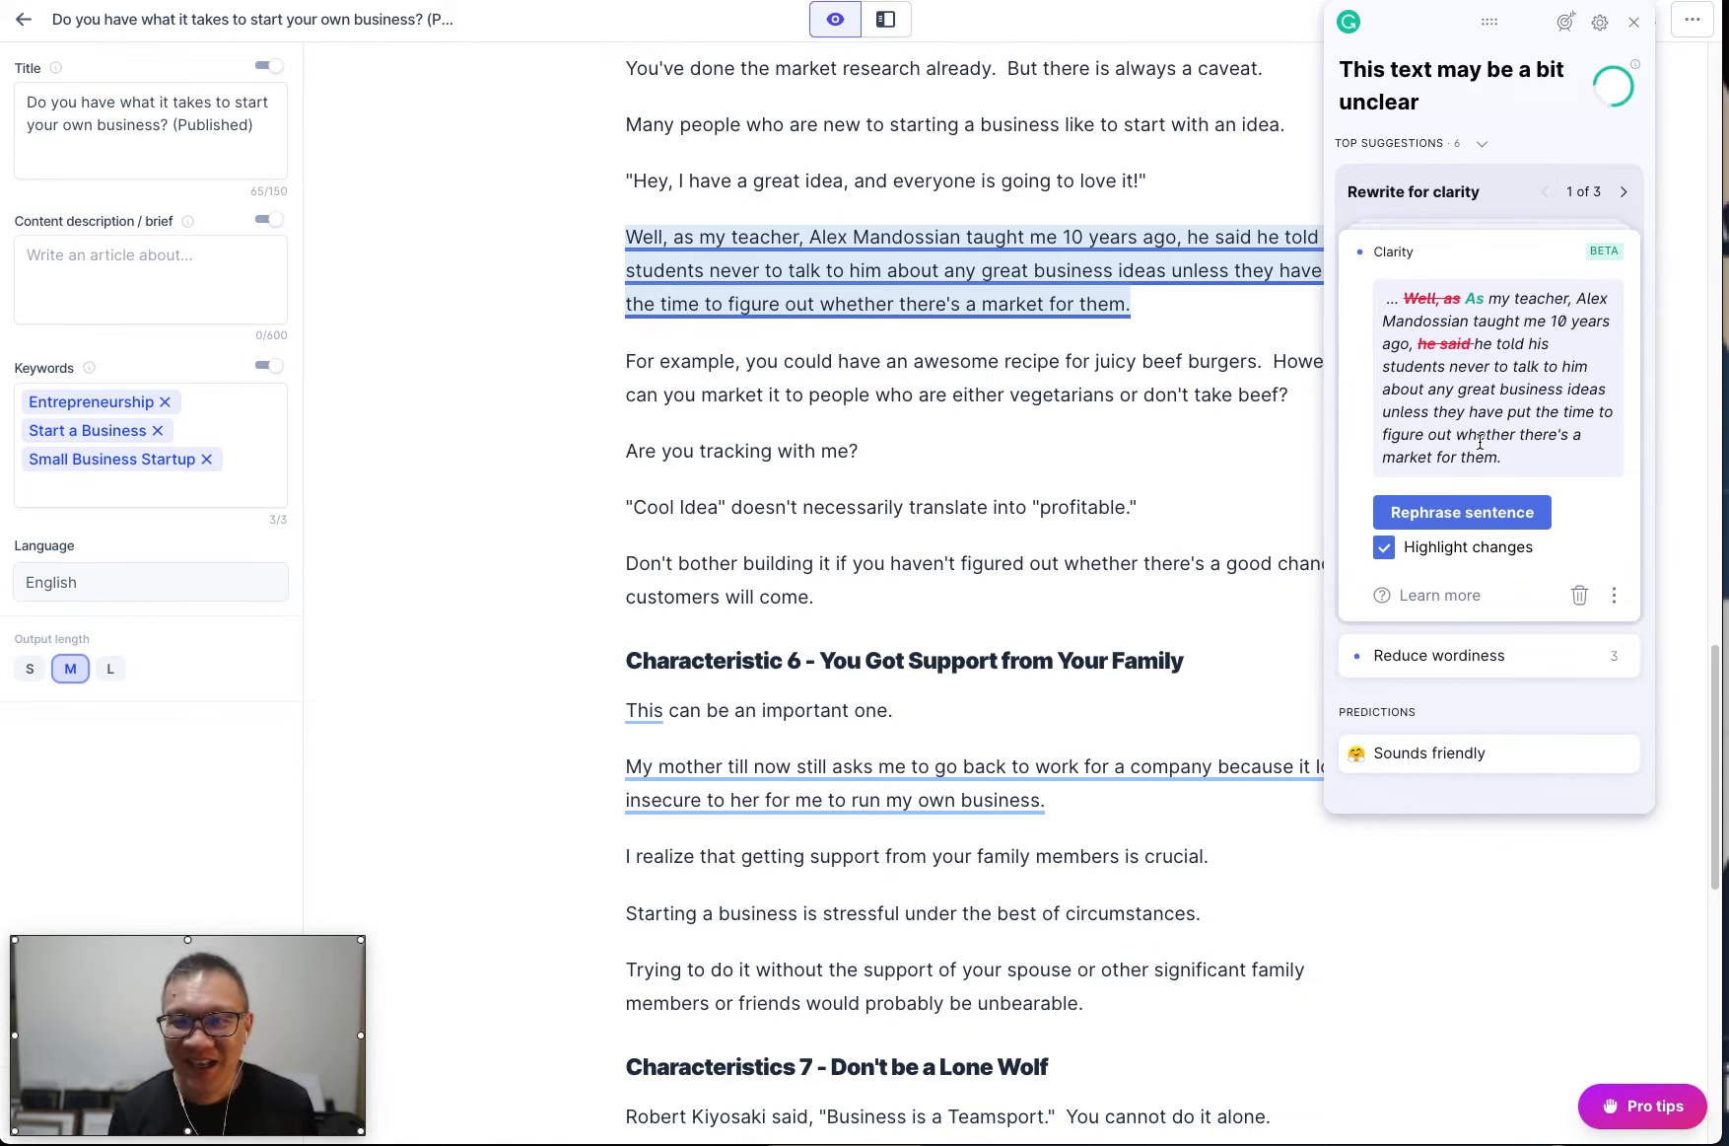
{"action": "left_click", "coordinate": [1463, 511]}
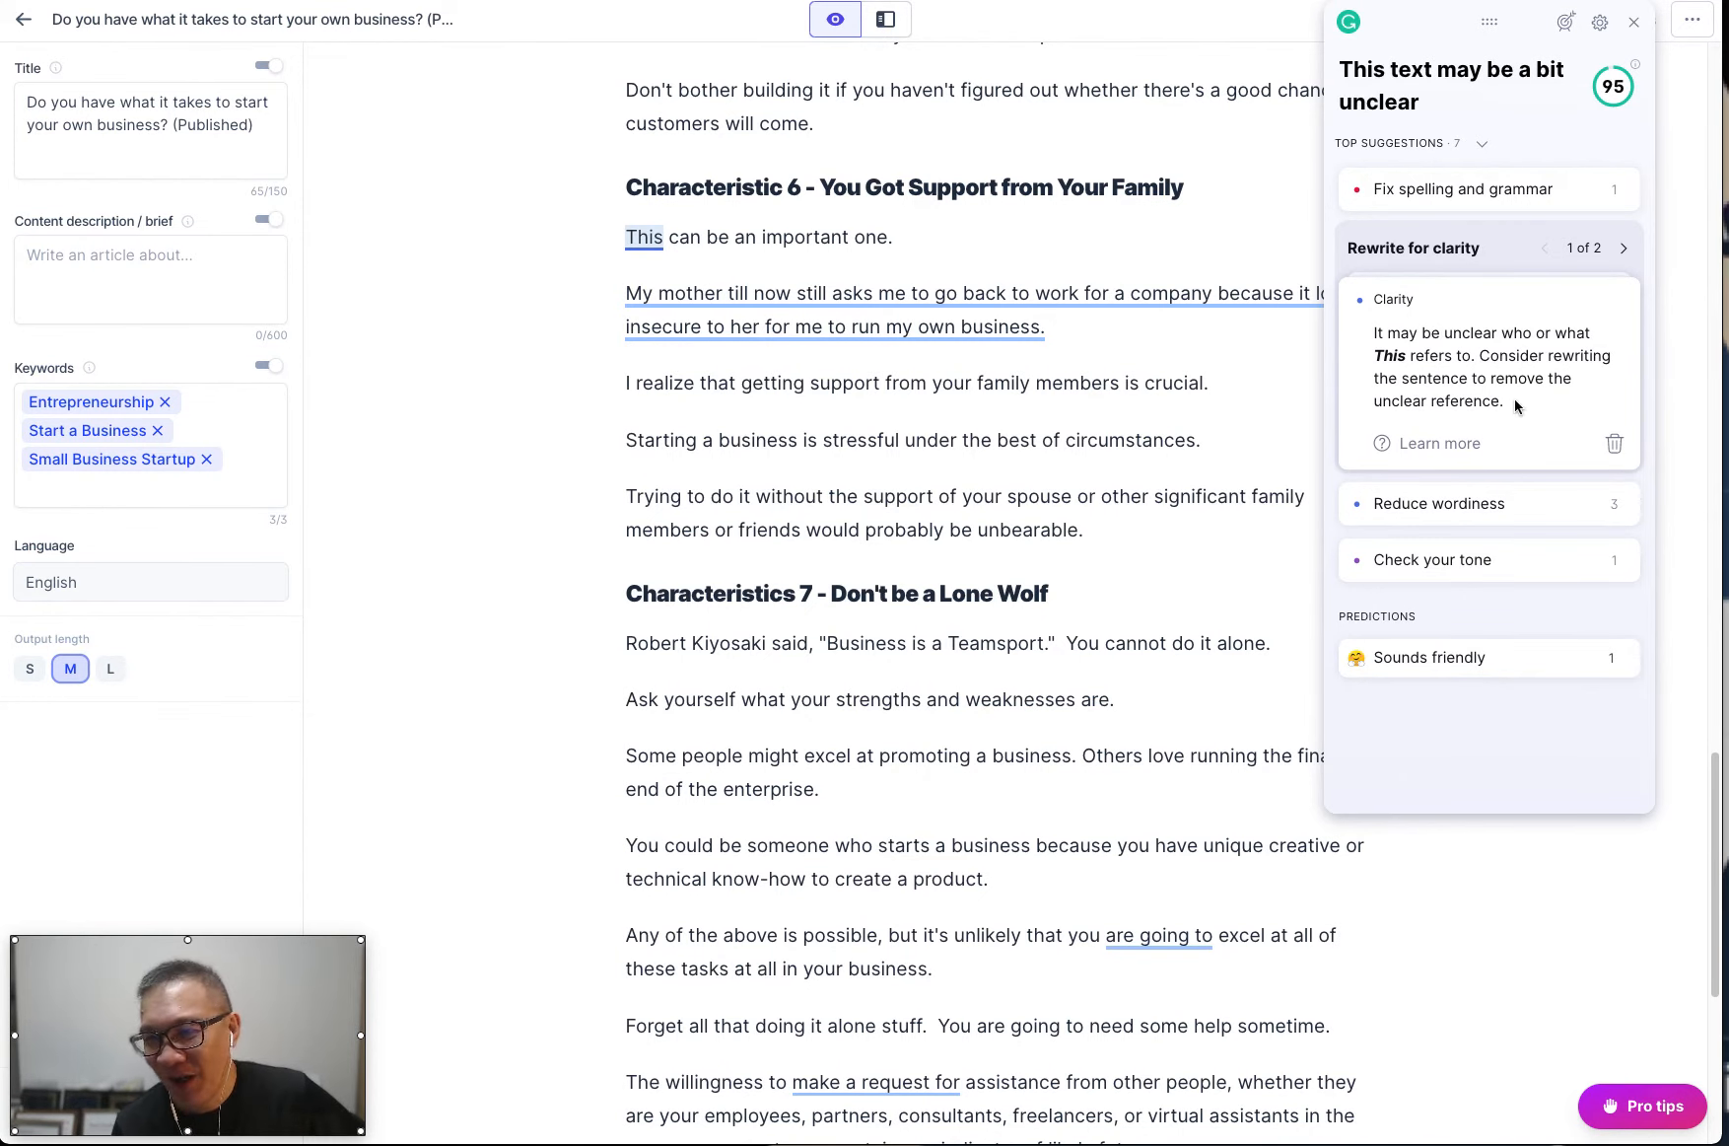
{"action": "left_click", "coordinate": [1610, 444]}
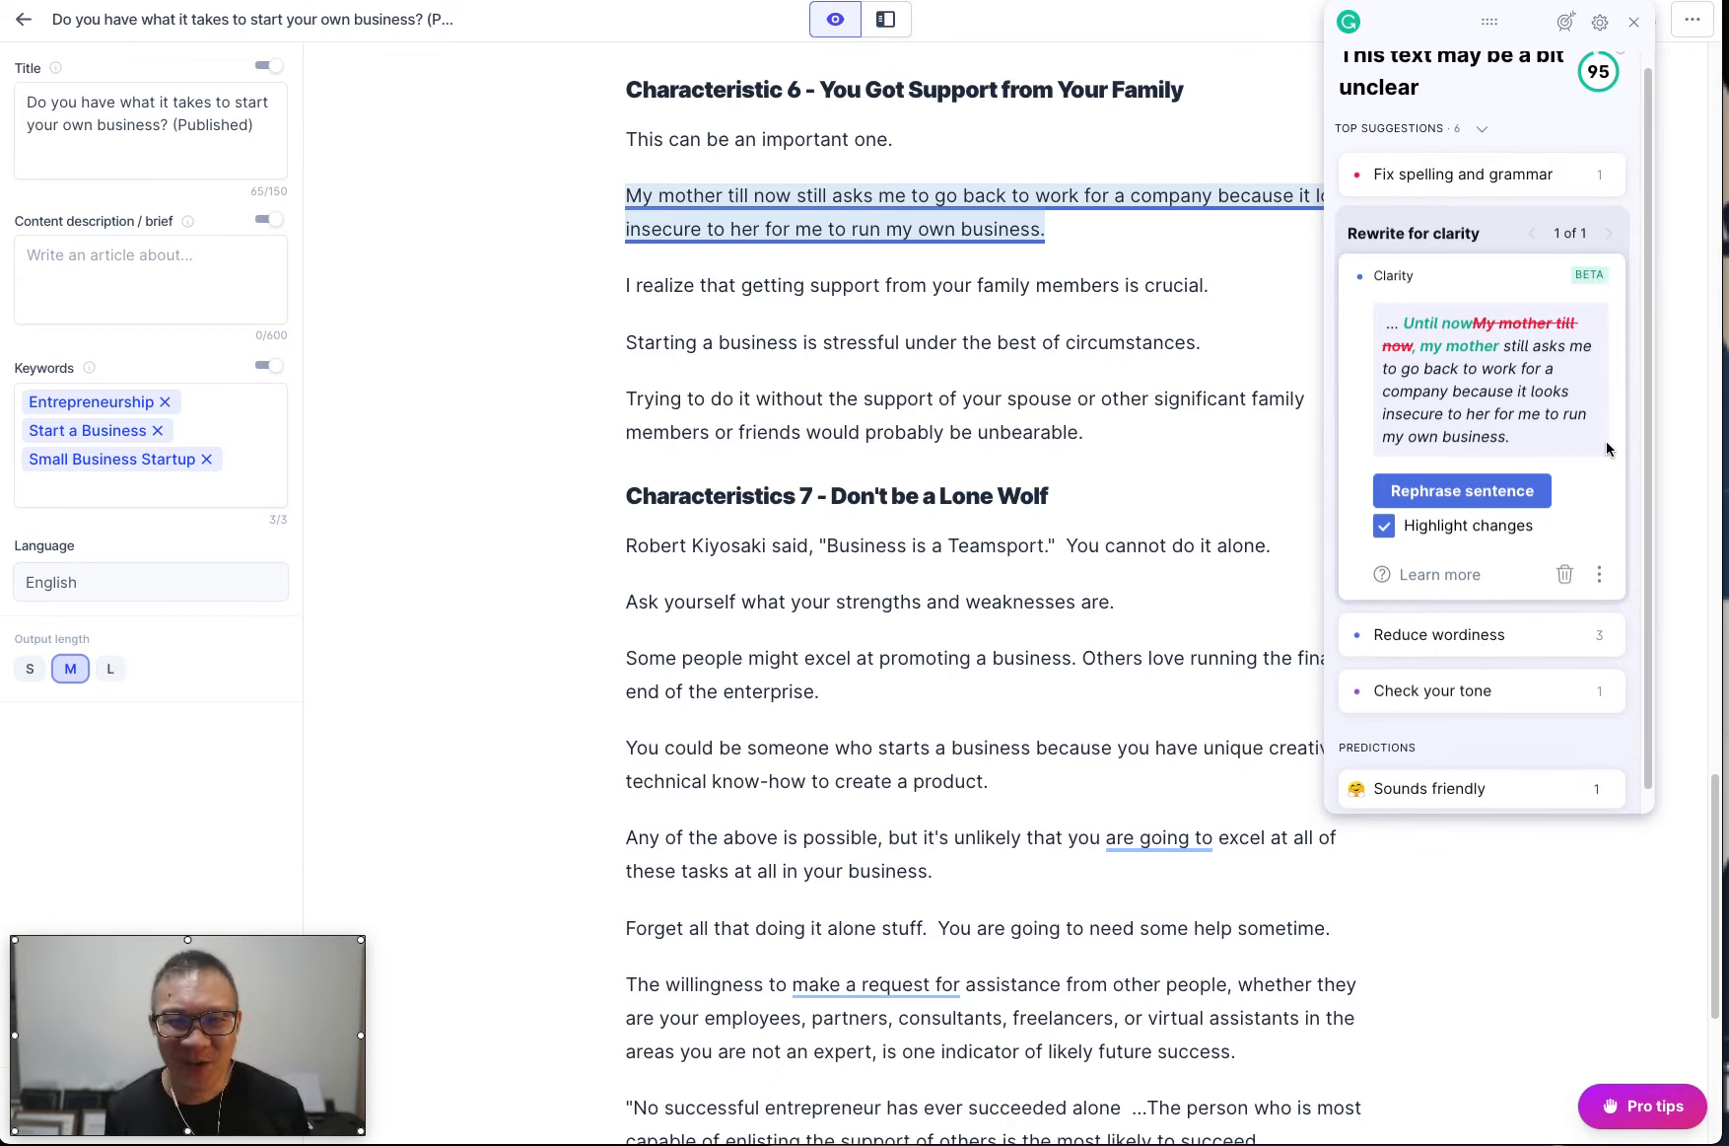
Accept the "Until now, my mother" rewrite and shorten "are able to" to "can", "are going to" to "will" and "make a request for" to "request".
{"action": "left_click", "coordinate": [1479, 492]}
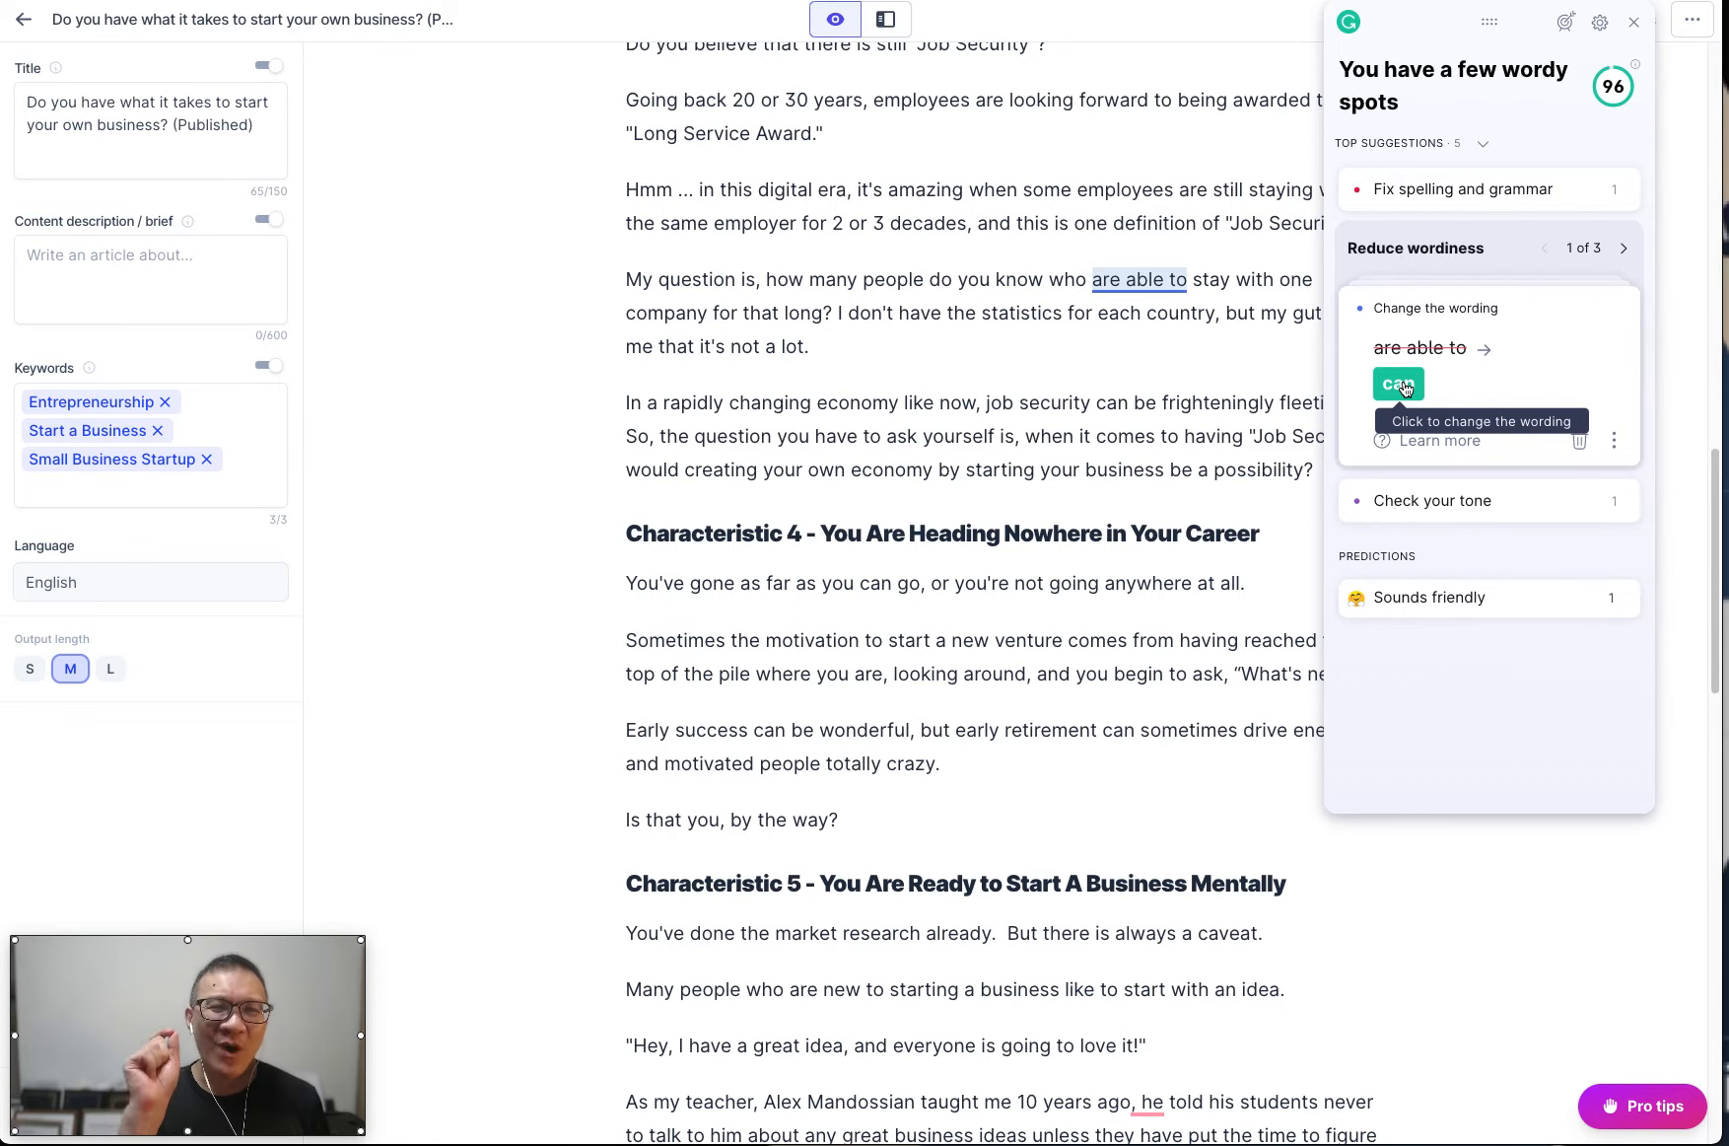
{"action": "left_click", "coordinate": [1399, 384]}
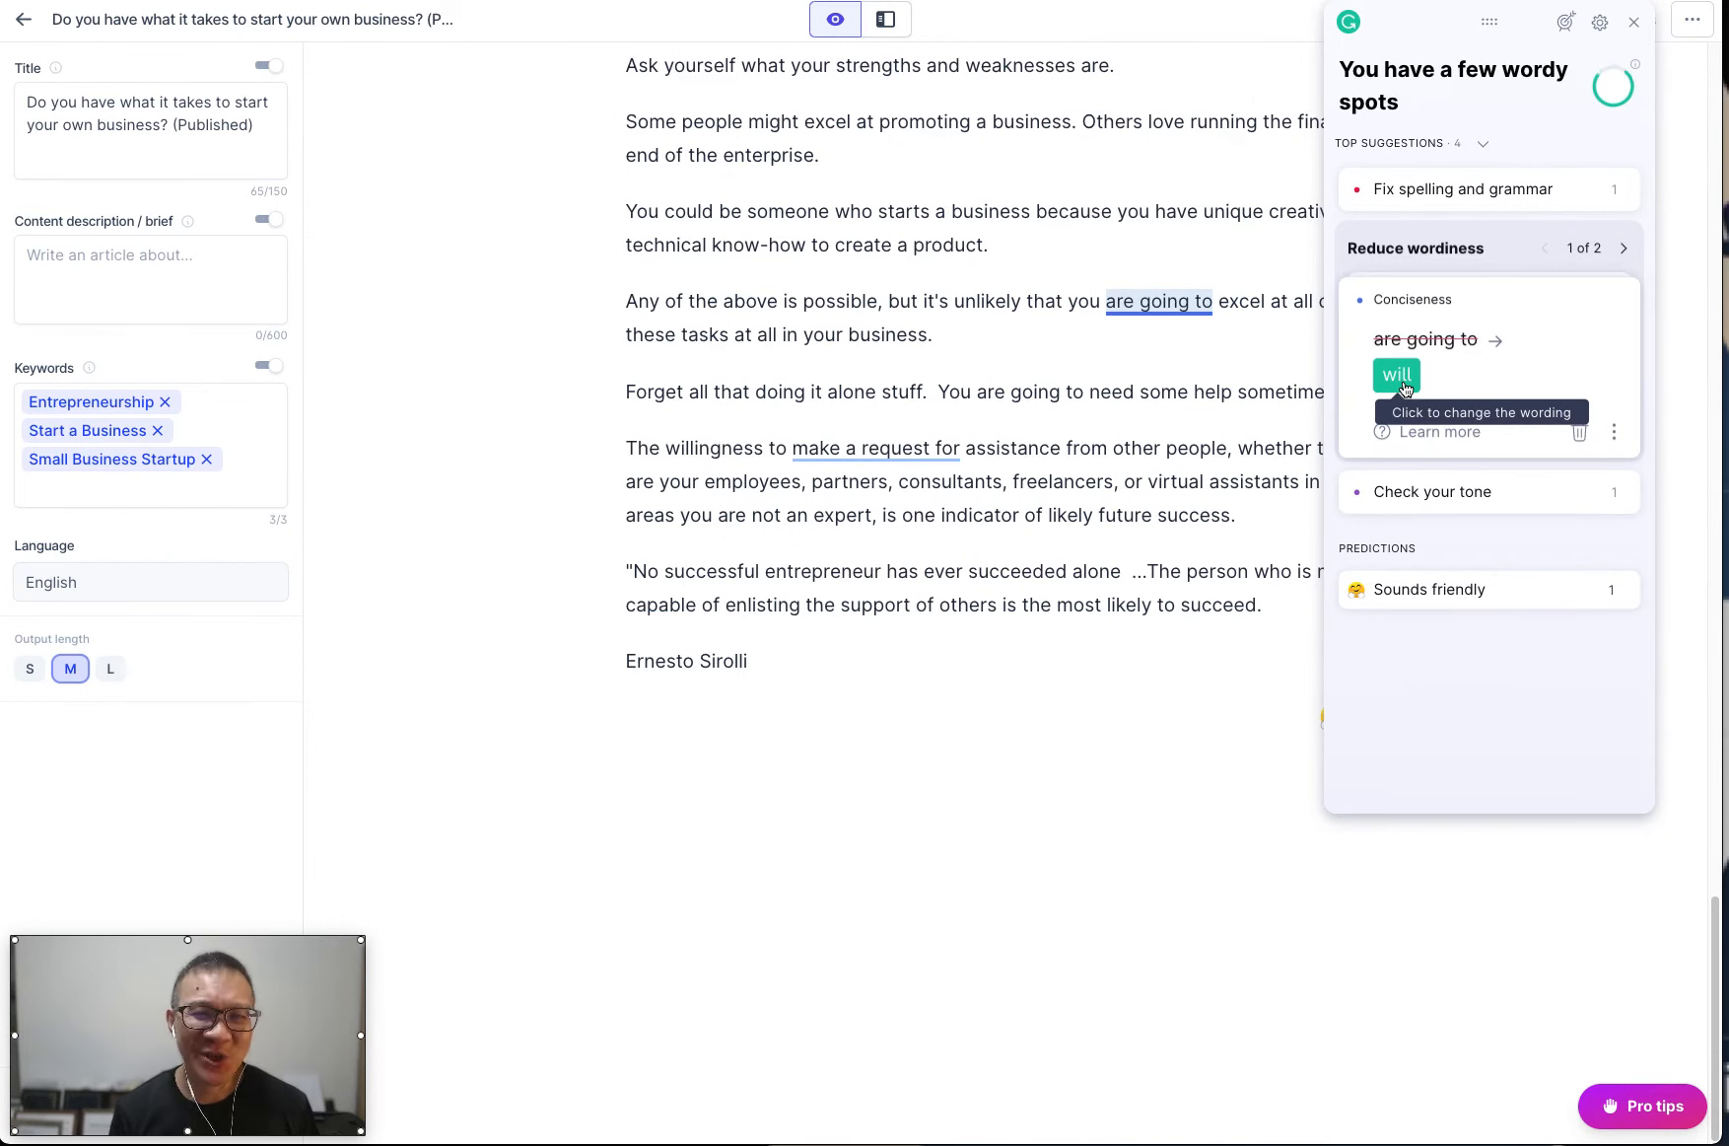
{"action": "left_click", "coordinate": [1398, 377]}
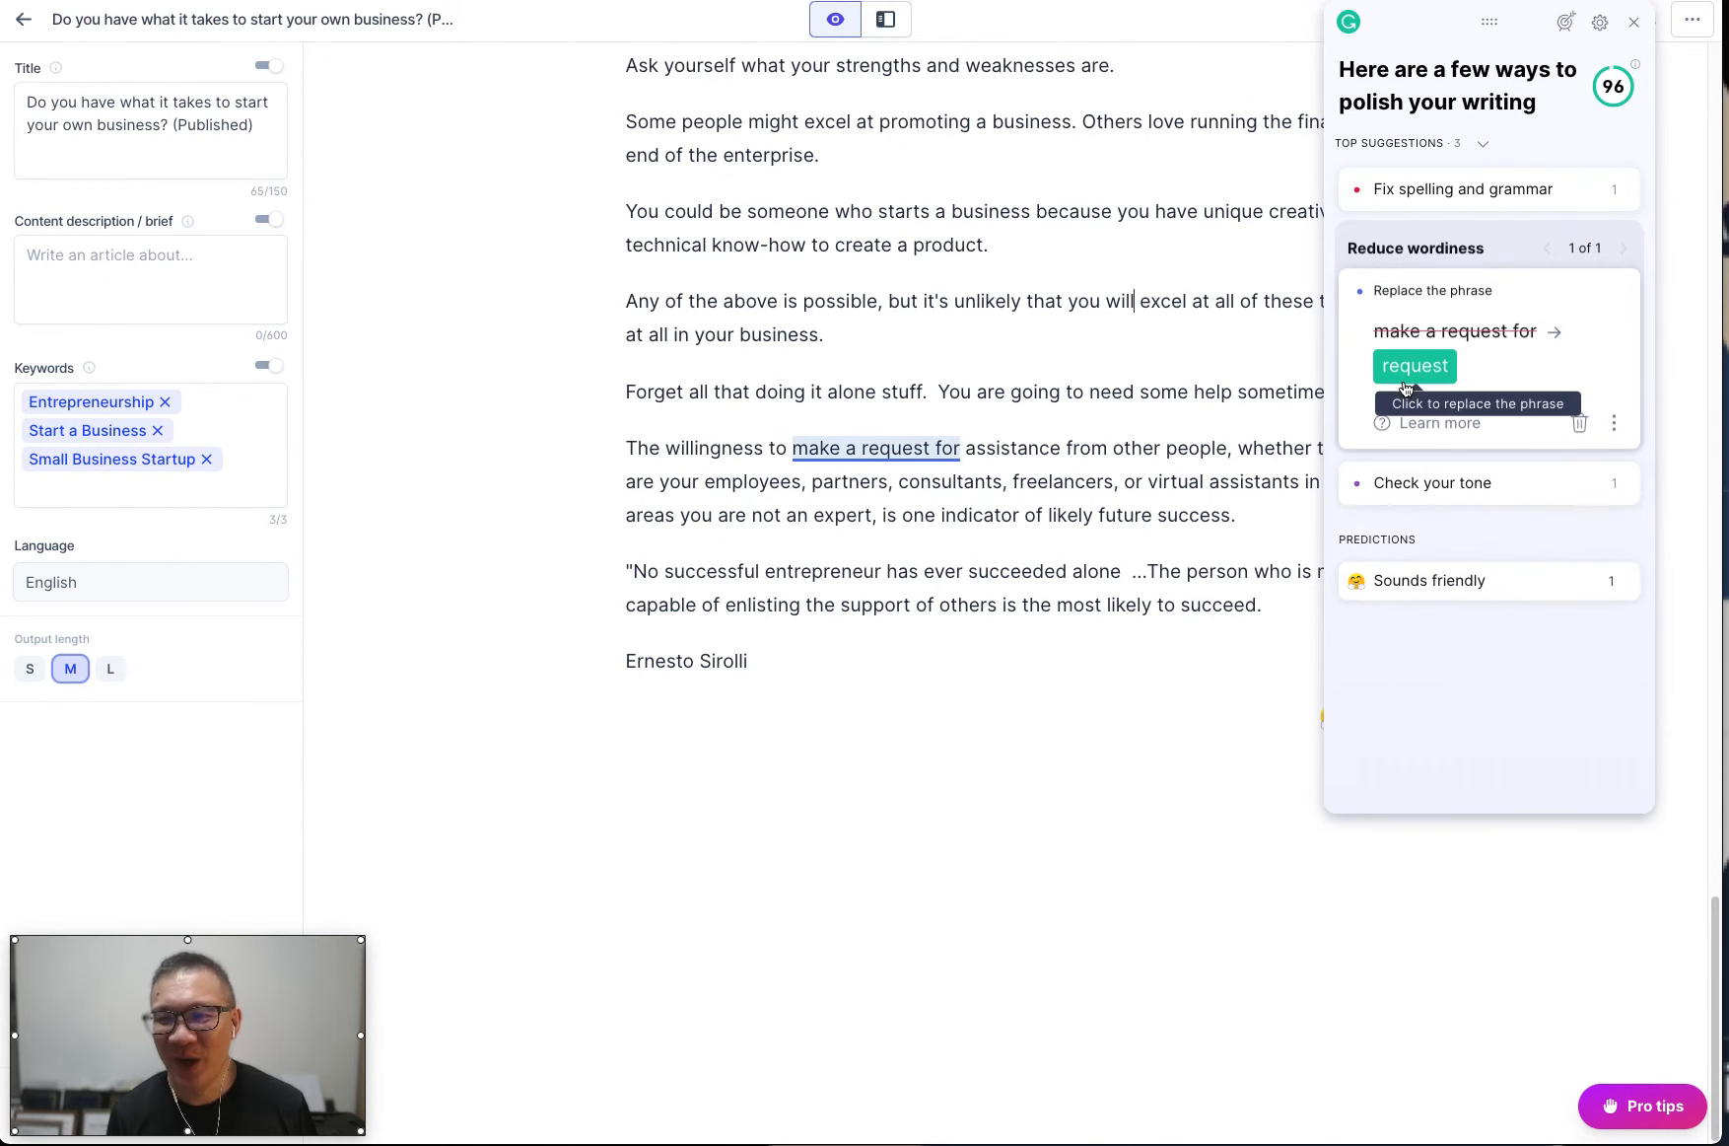
{"action": "left_click", "coordinate": [1405, 367]}
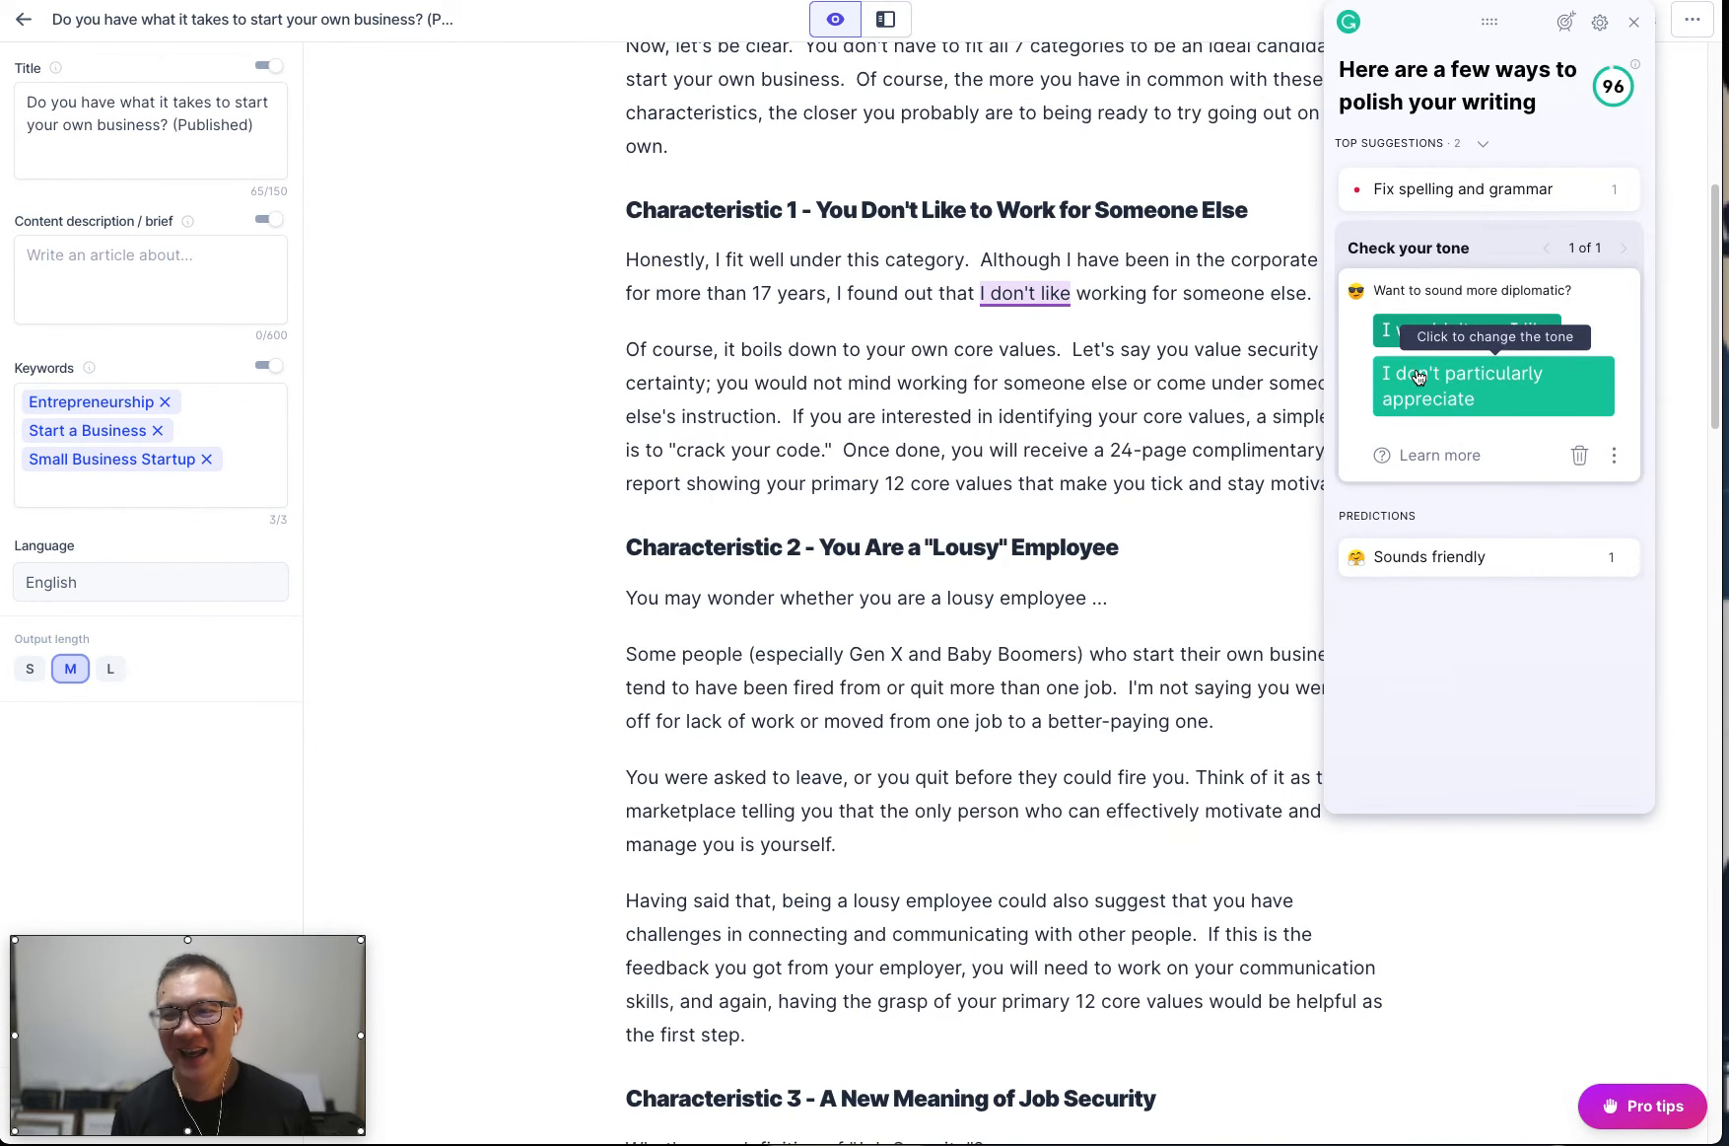
Accept the tone change to "I don't particularly appreciate", the semicolon before "he told his students", and "My" in place of "As my".
{"action": "left_click", "coordinate": [1482, 392]}
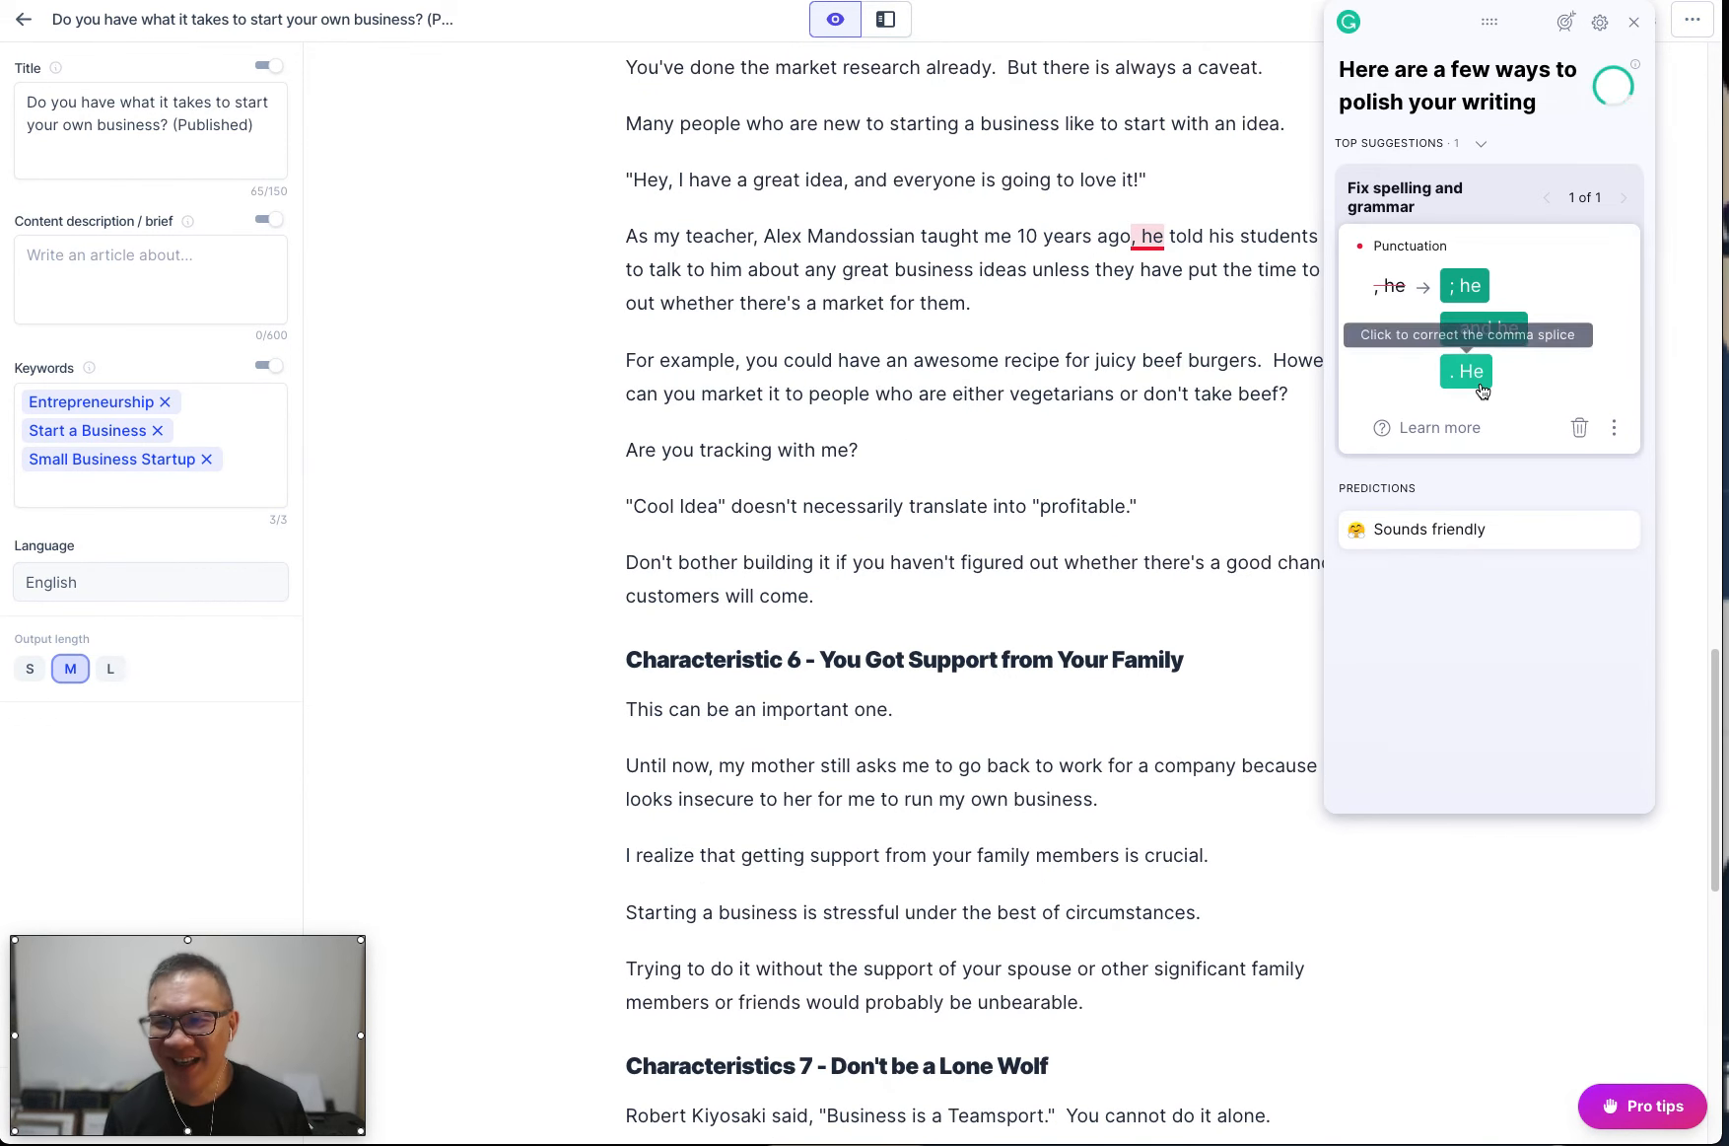
{"action": "left_click", "coordinate": [1467, 285]}
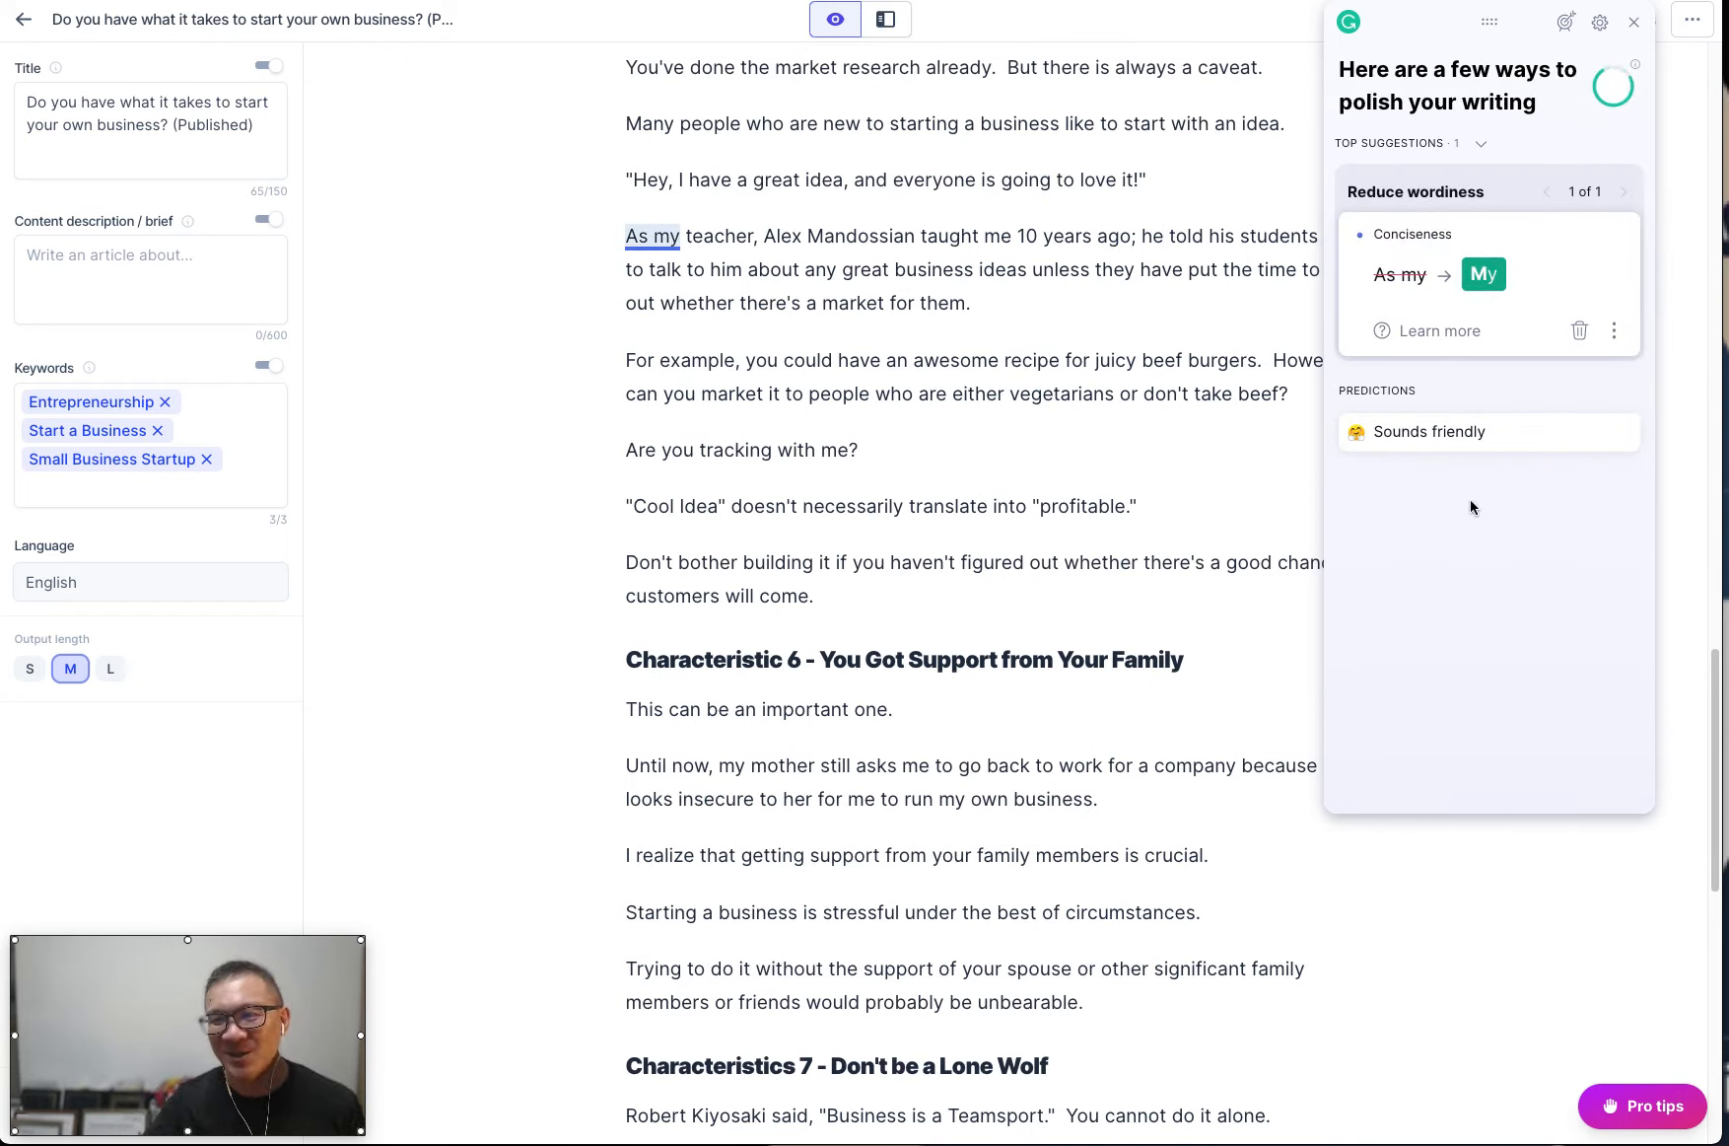
{"action": "left_click", "coordinate": [1479, 276]}
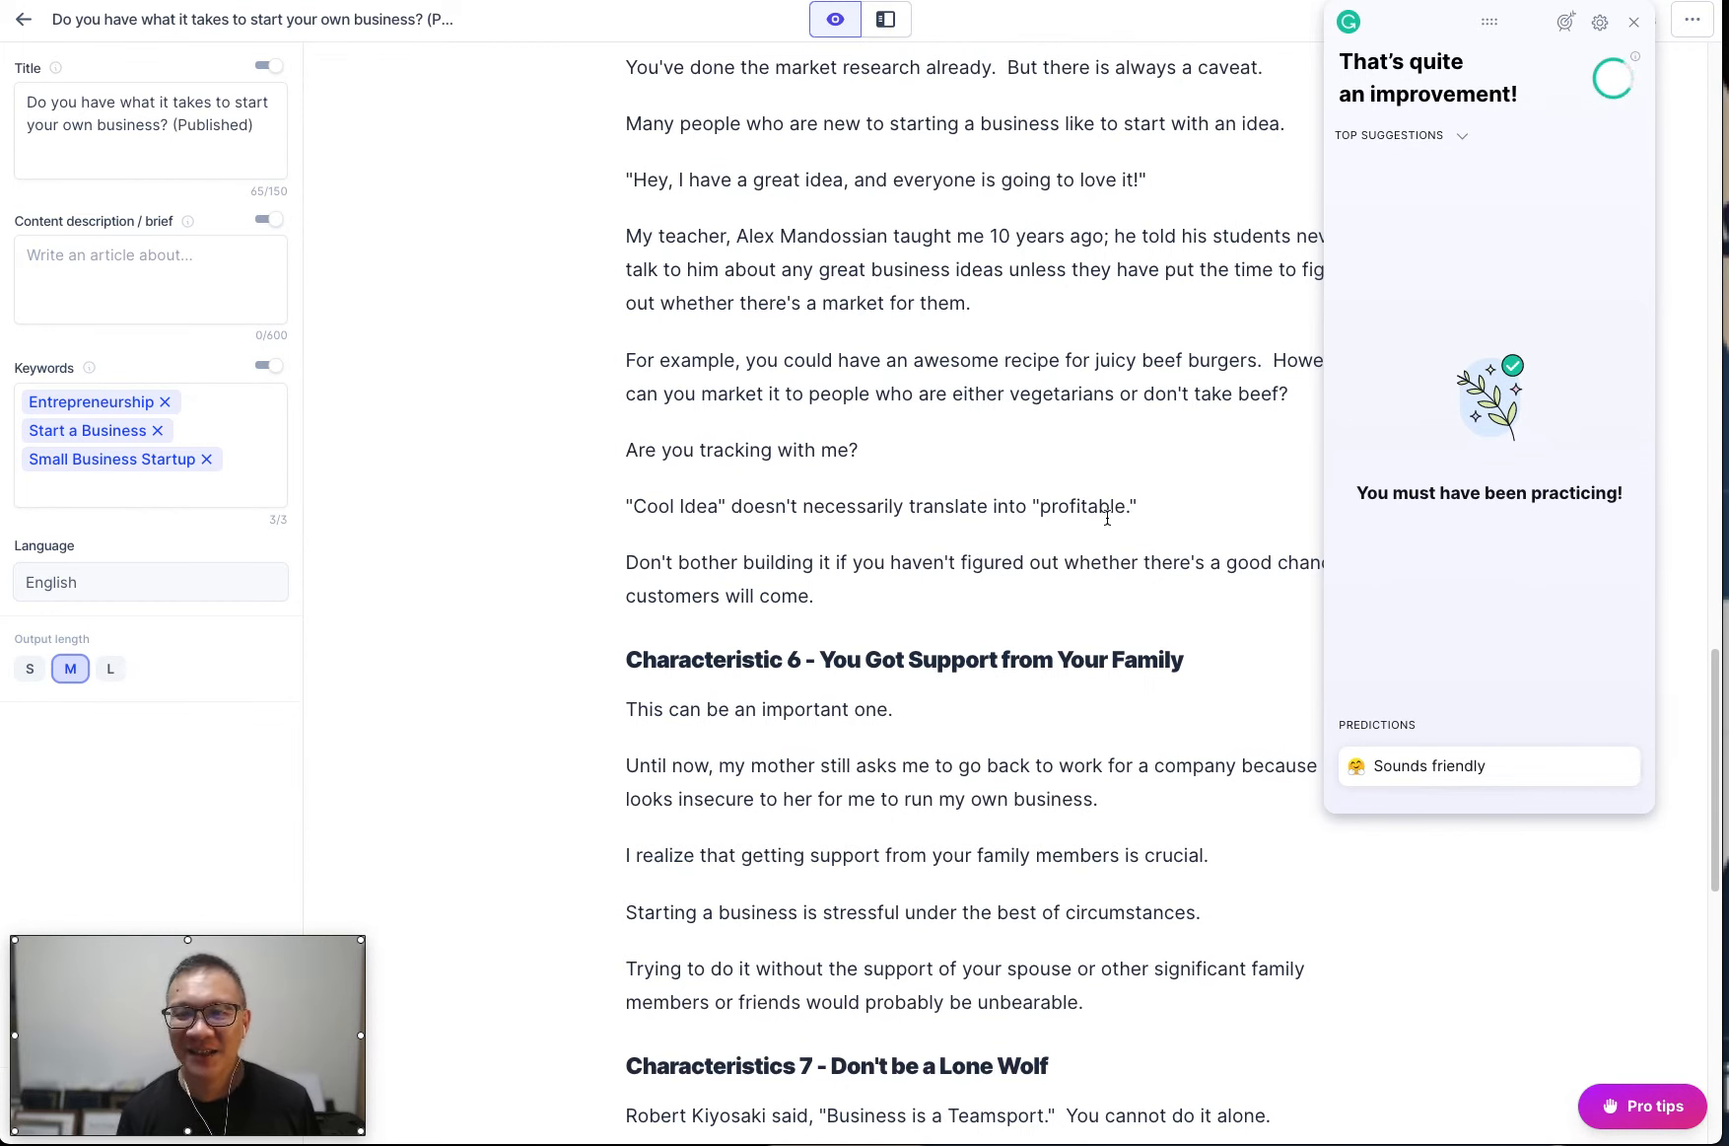
Close the suggestions window and copy the entire corrected article.
{"action": "scroll", "coordinate": [1106, 523], "scroll_direction": "up", "scroll_amount": 10}
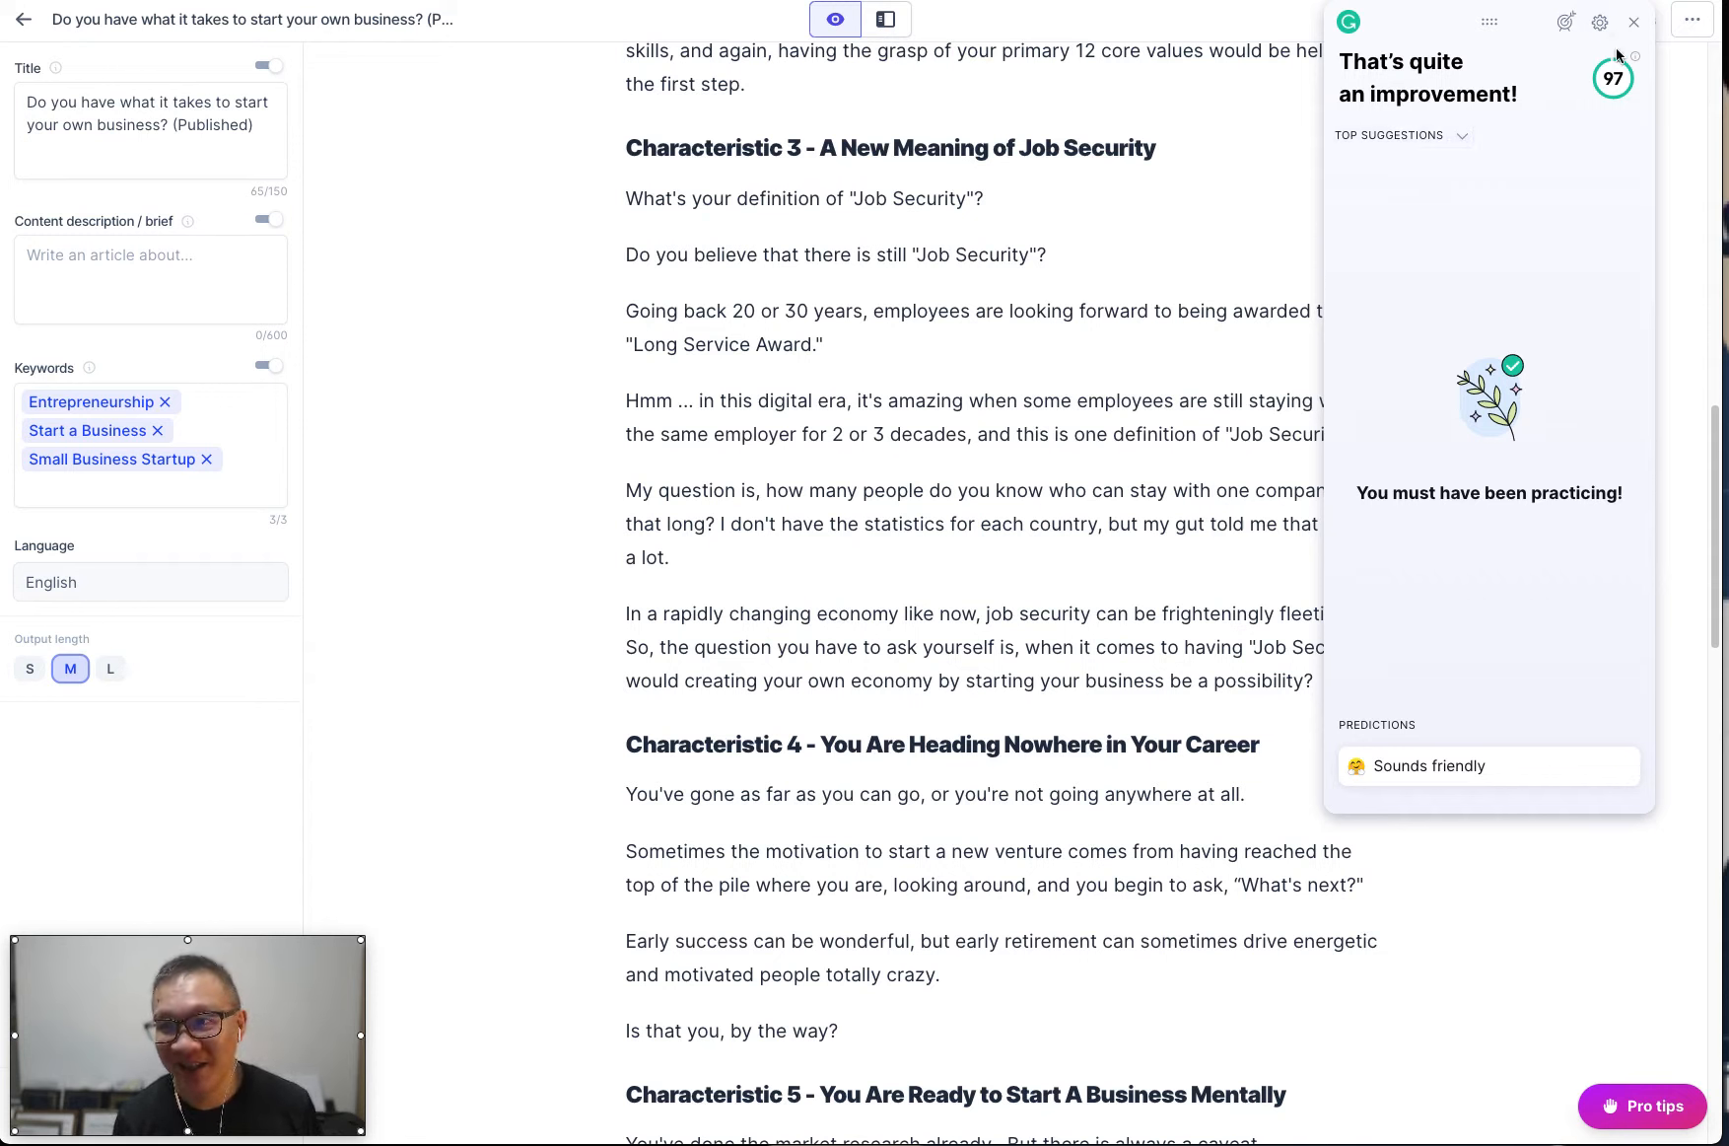
{"action": "mouse_move", "coordinate": [1633, 63]}
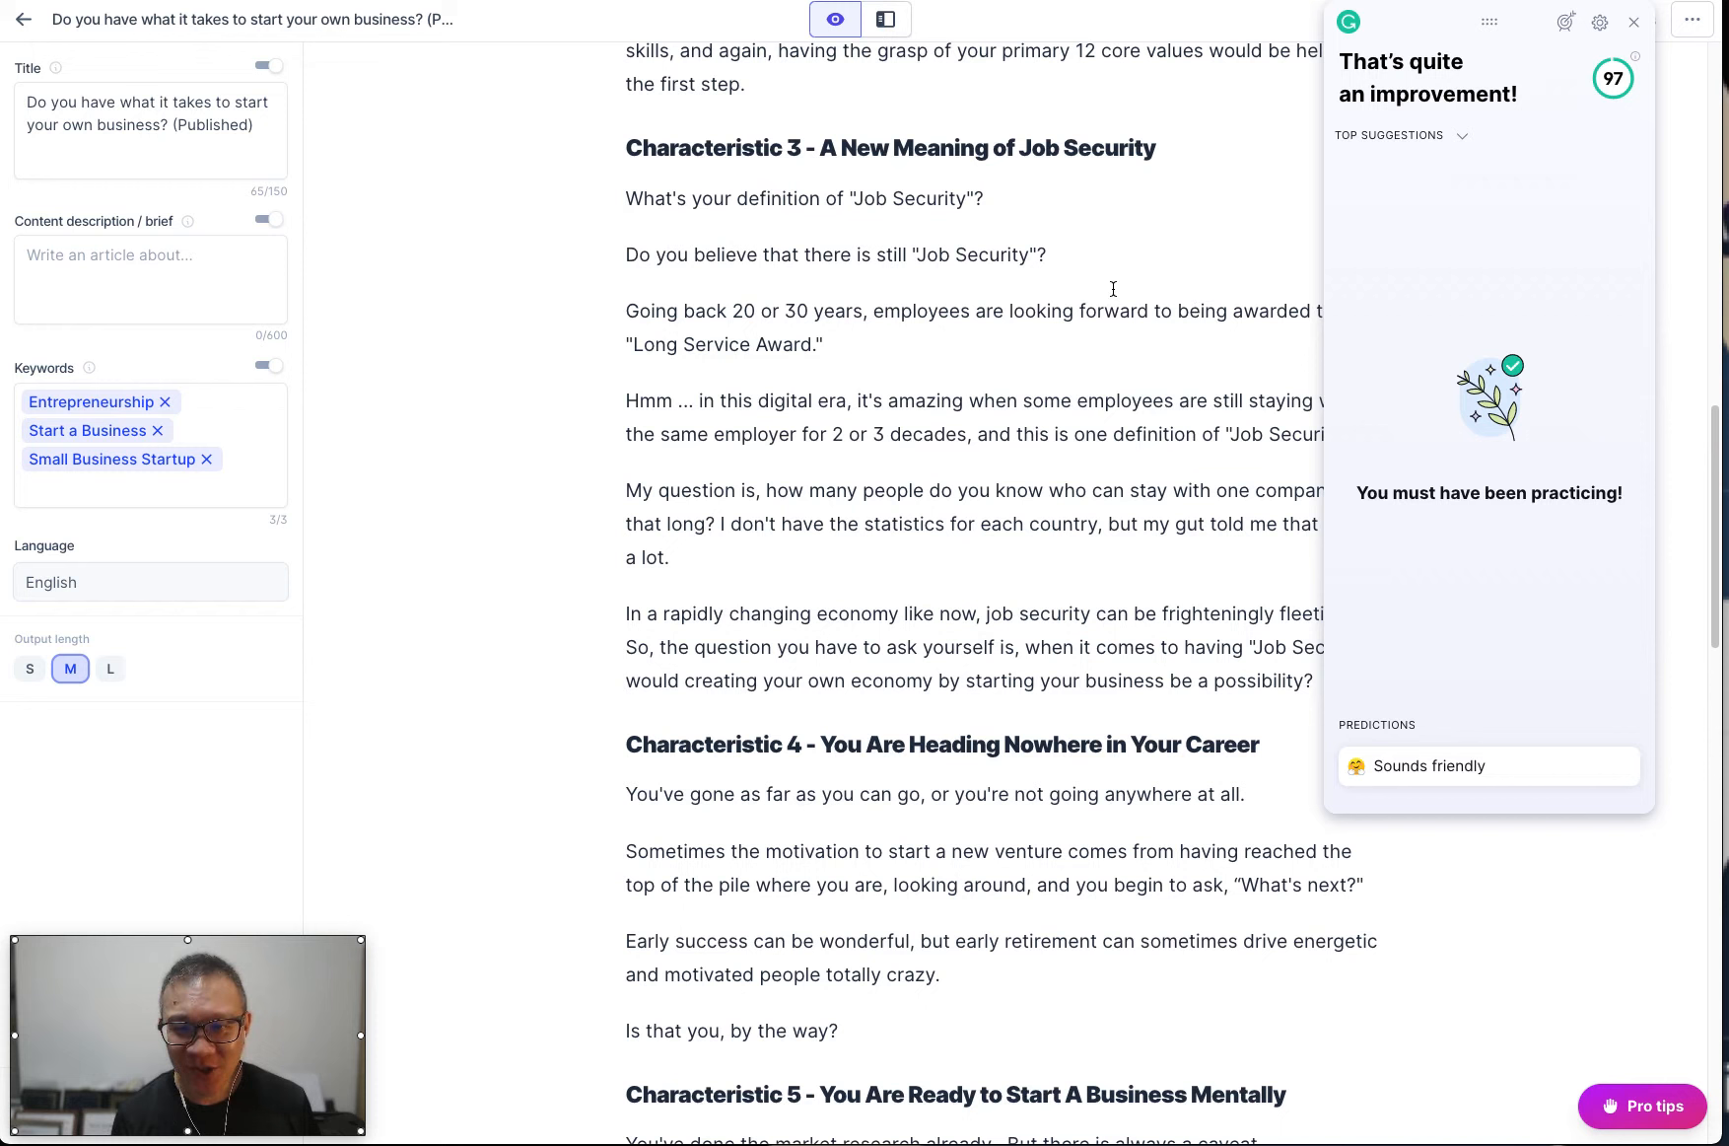
{"action": "left_click", "coordinate": [1634, 22]}
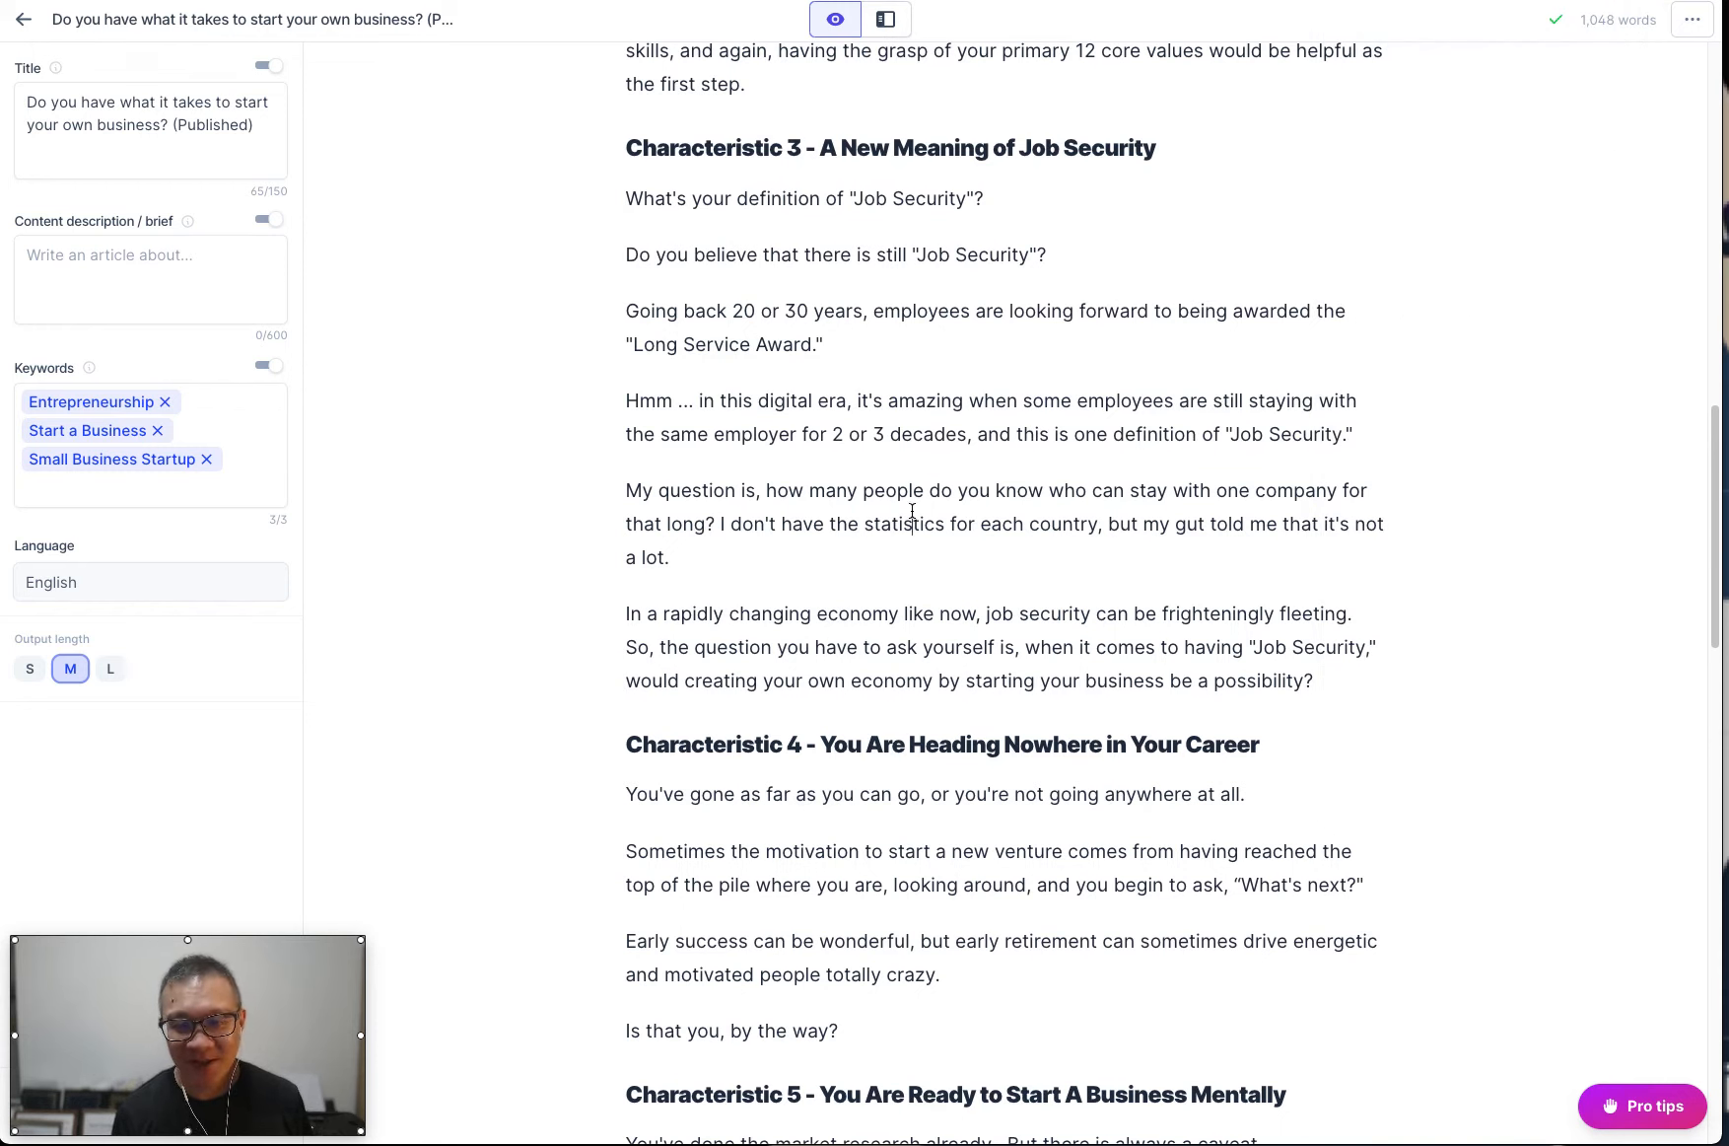
{"action": "key", "text": "ctrl+a"}
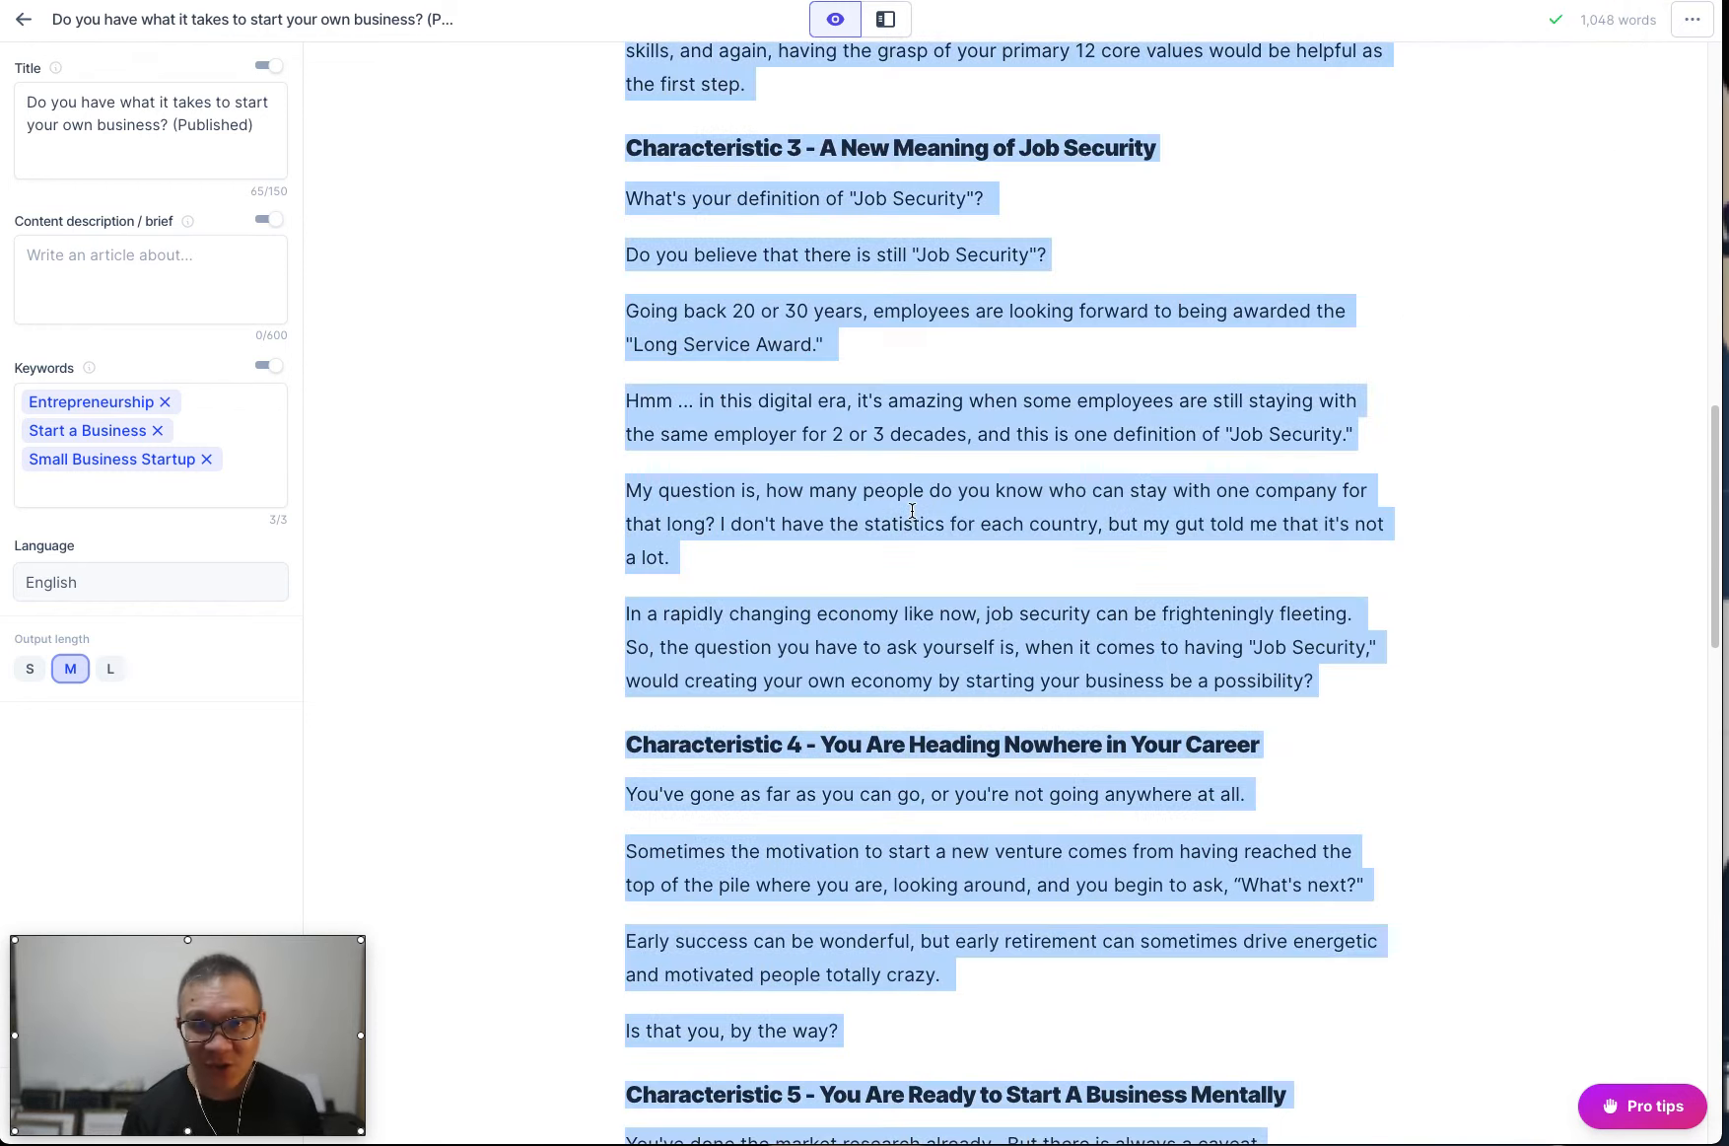
{"action": "scroll", "coordinate": [912, 511], "scroll_direction": "up", "scroll_amount": 15}
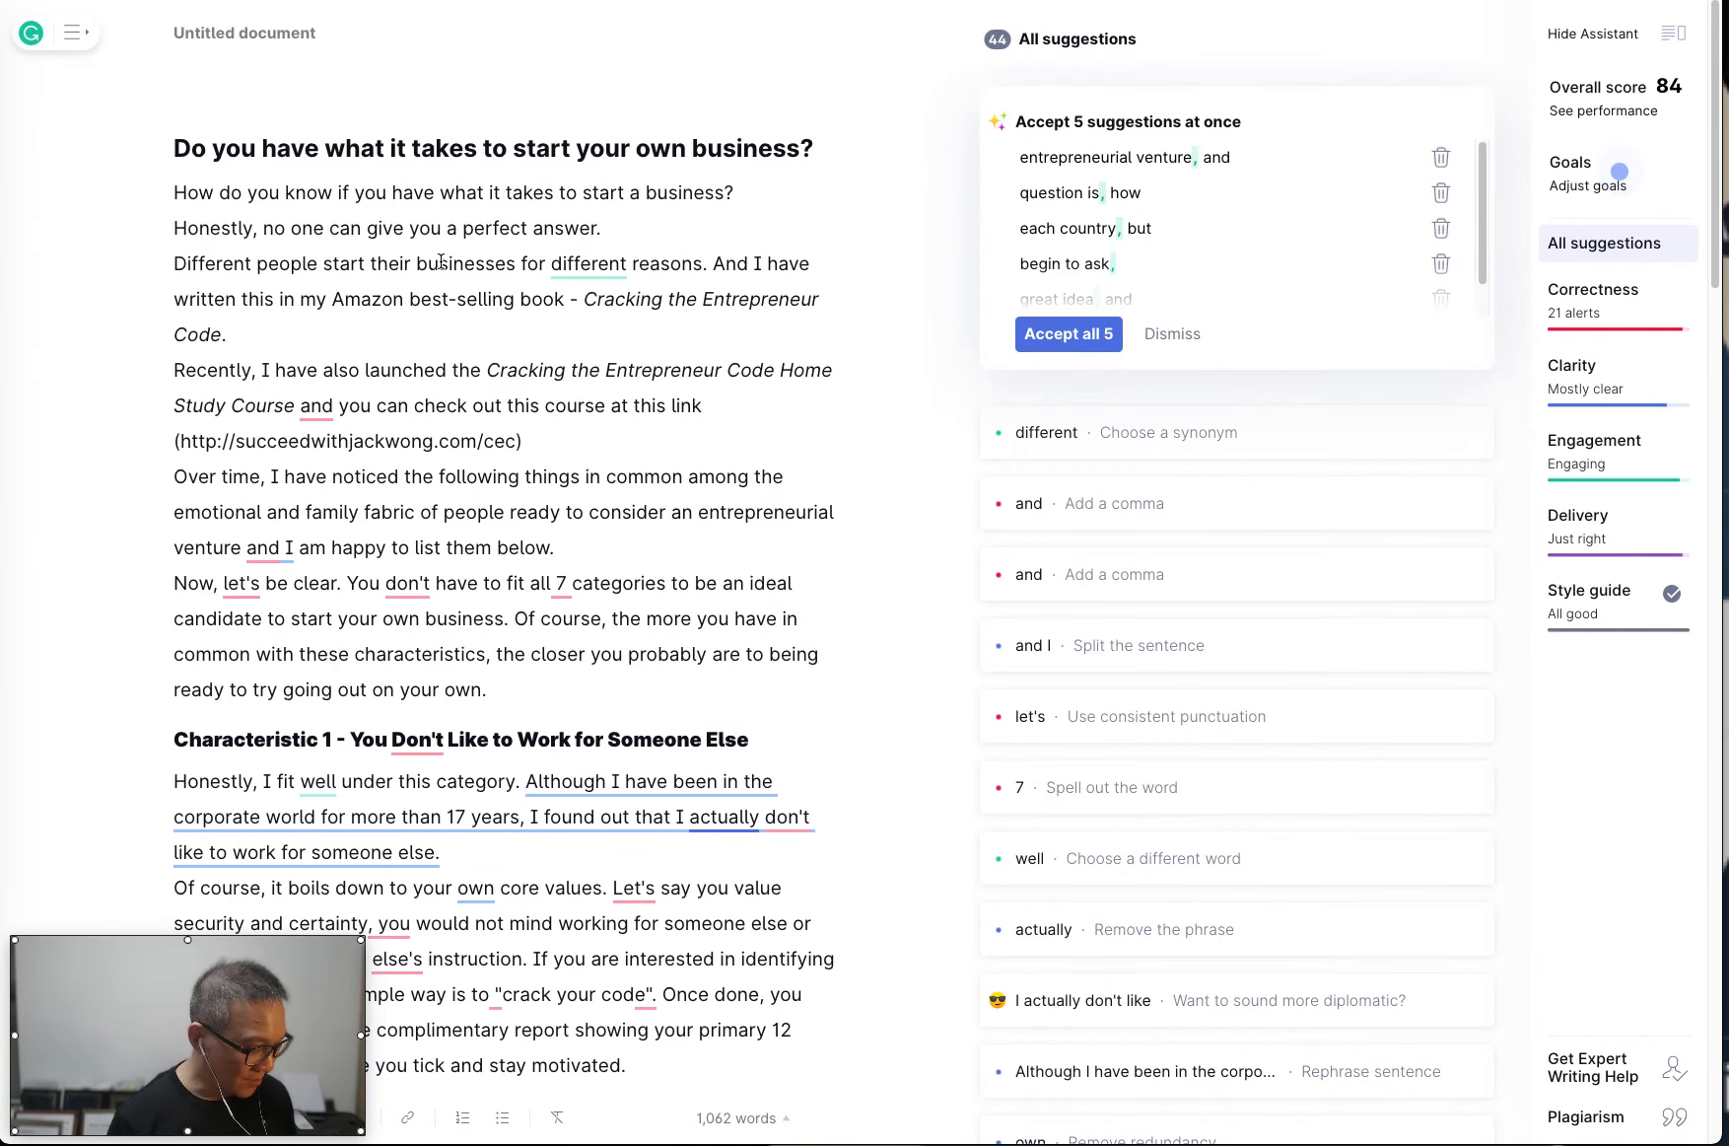
In the Grammarly web editor, replace the whole text of the untitled document with the copied article.
{"action": "key", "text": "ctrl+a"}
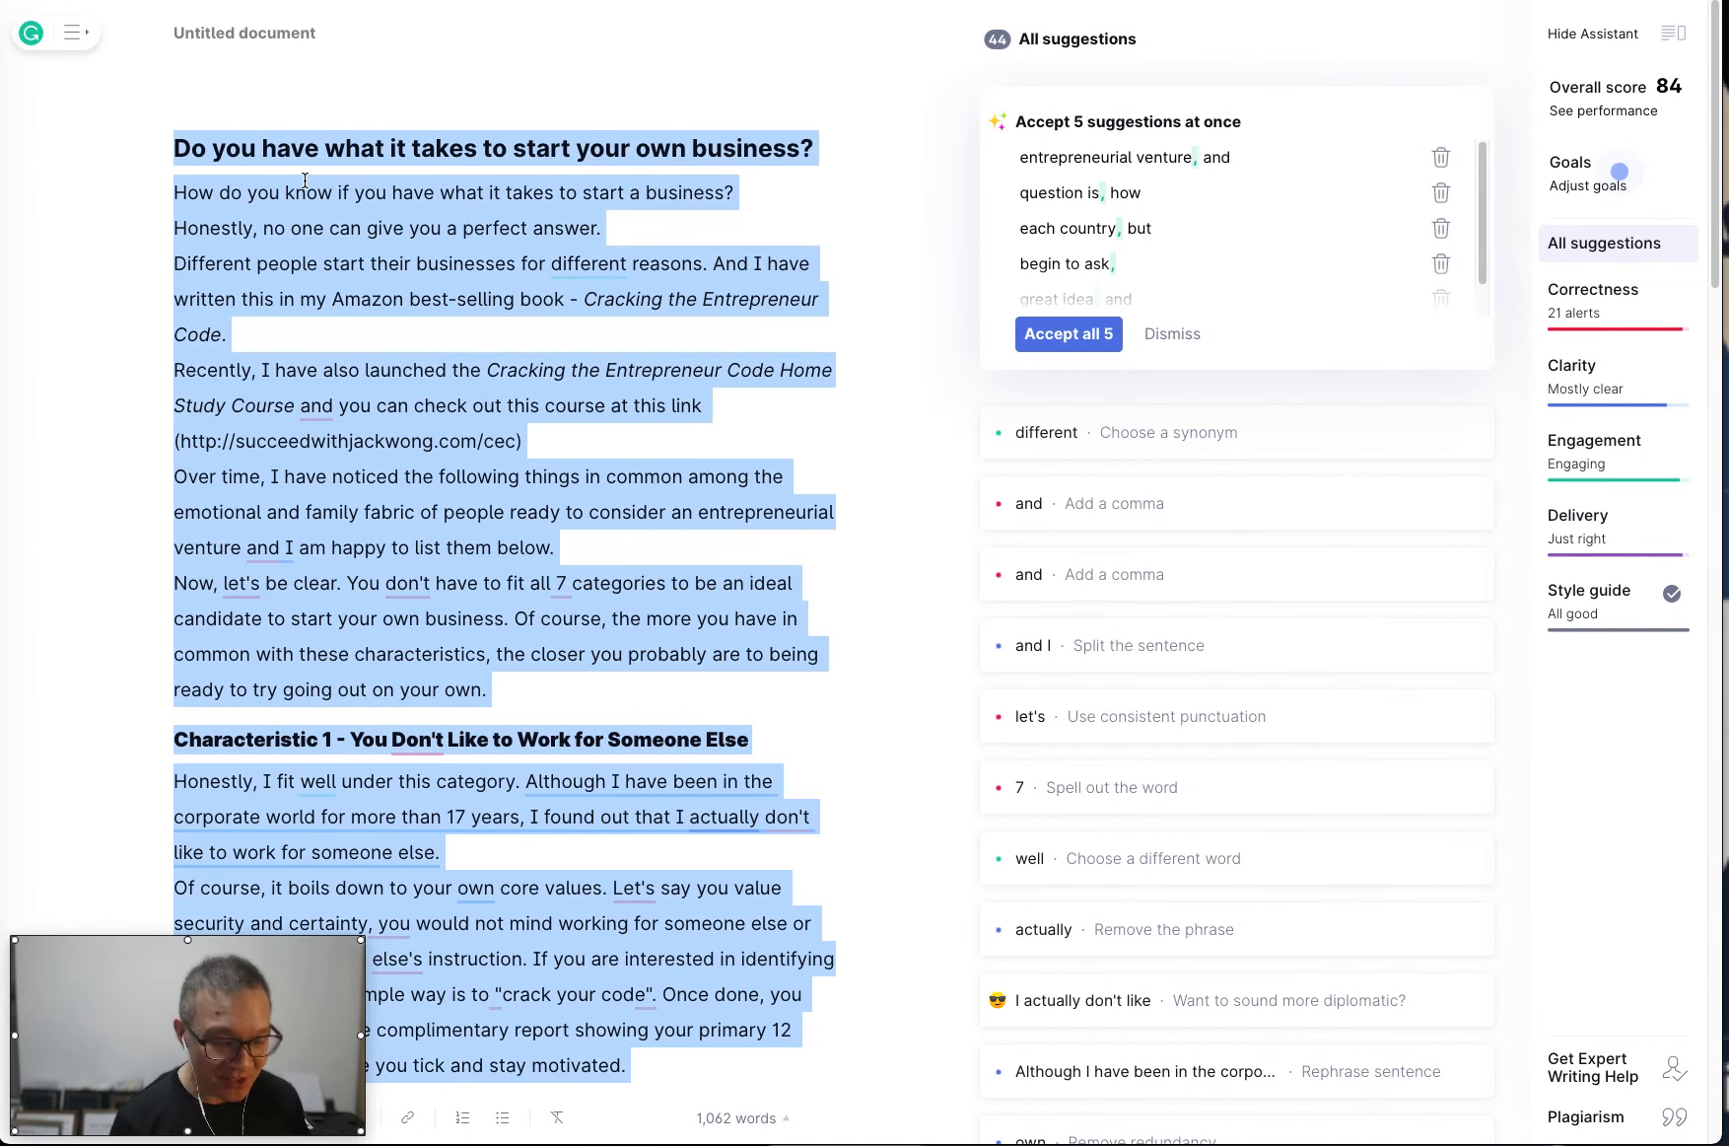
{"action": "key", "text": "BackSpace"}
{"action": "key", "text": "ctrl+v"}
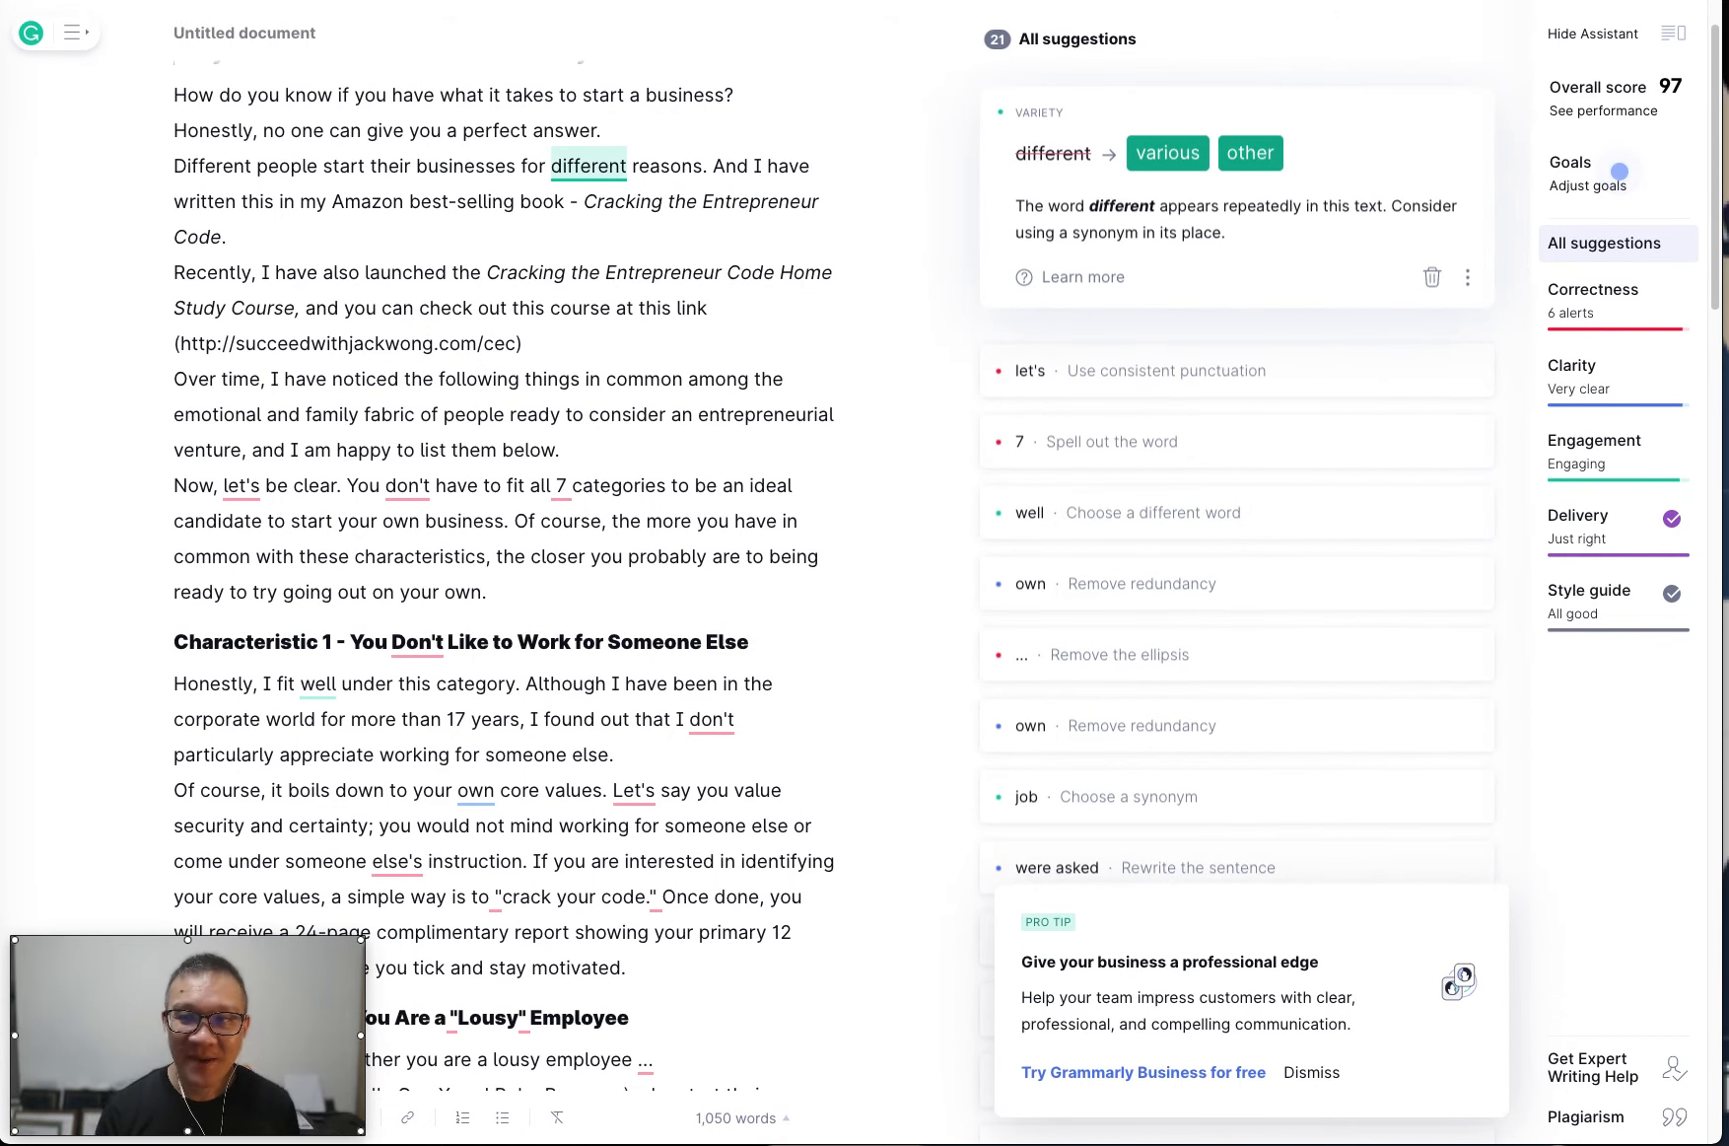
Replace "different" with "various" before "reasons", make all apostrophes and quotation marks straight, and spell out "7" as "seven".
{"action": "left_click", "coordinate": [1170, 155]}
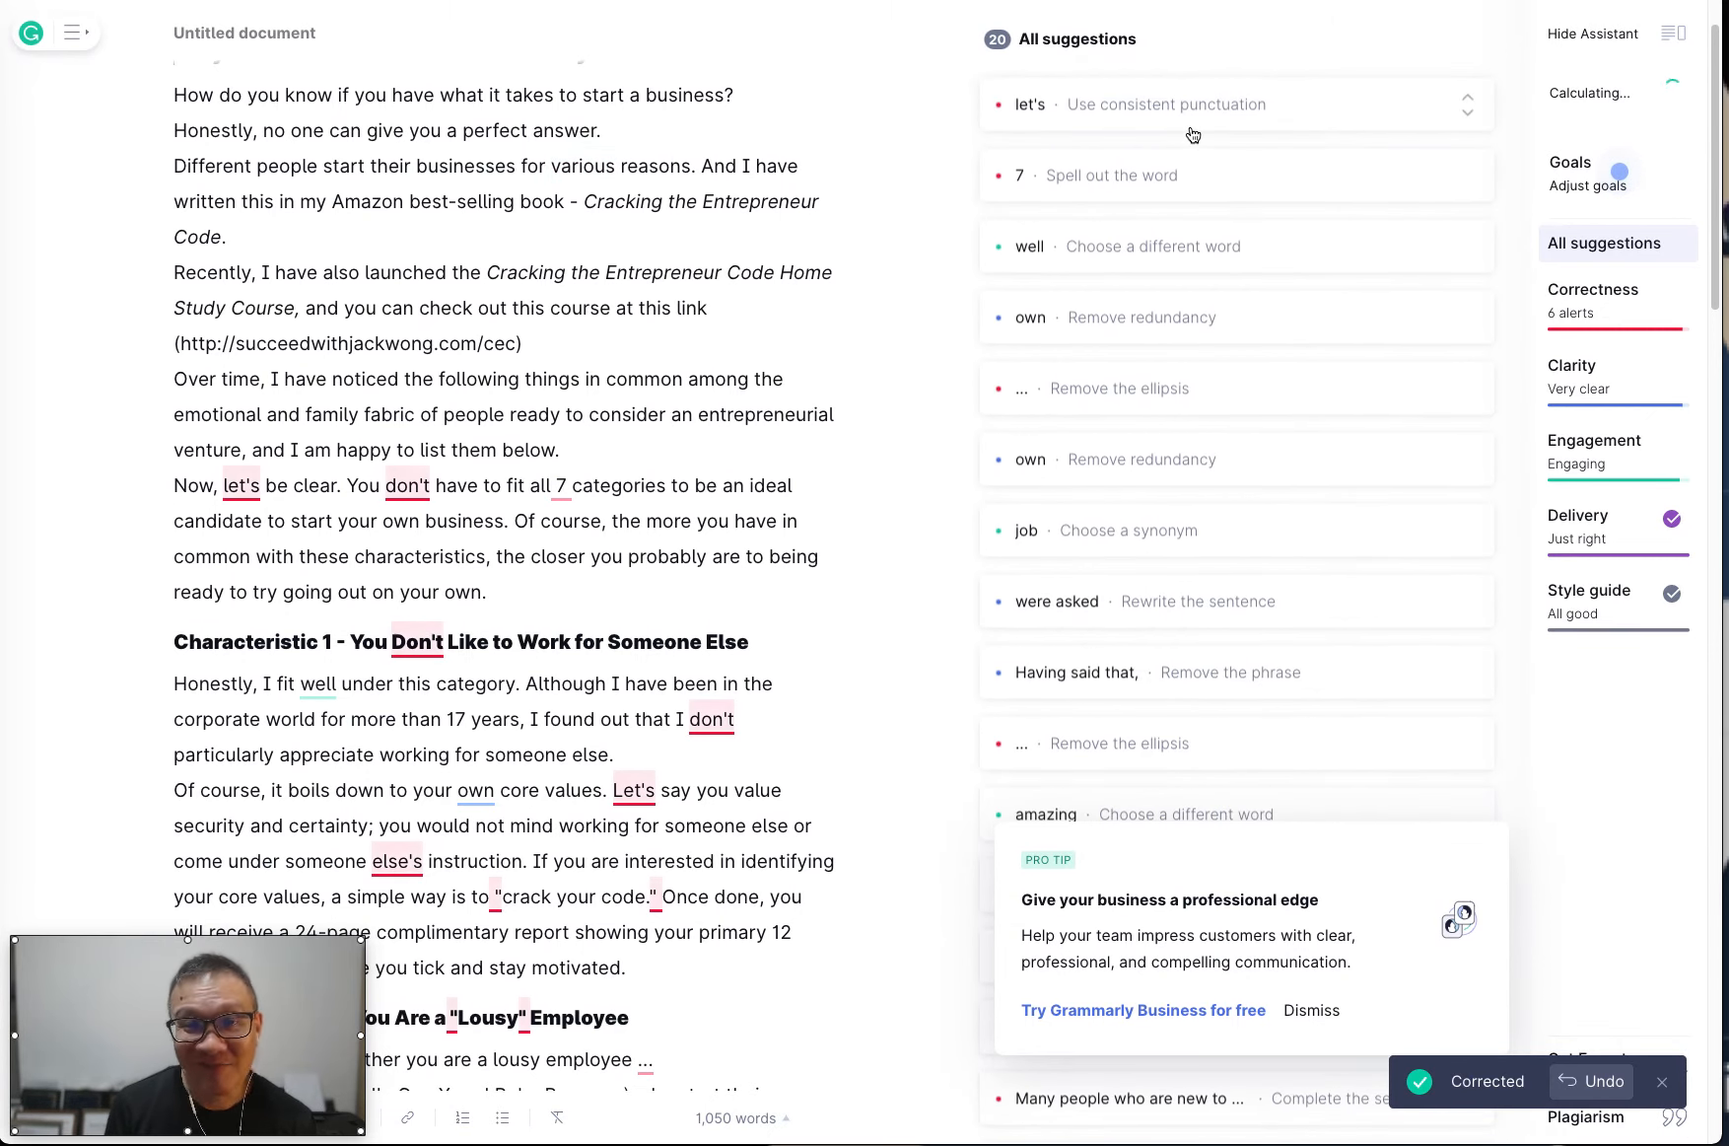
{"action": "left_click", "coordinate": [1190, 120]}
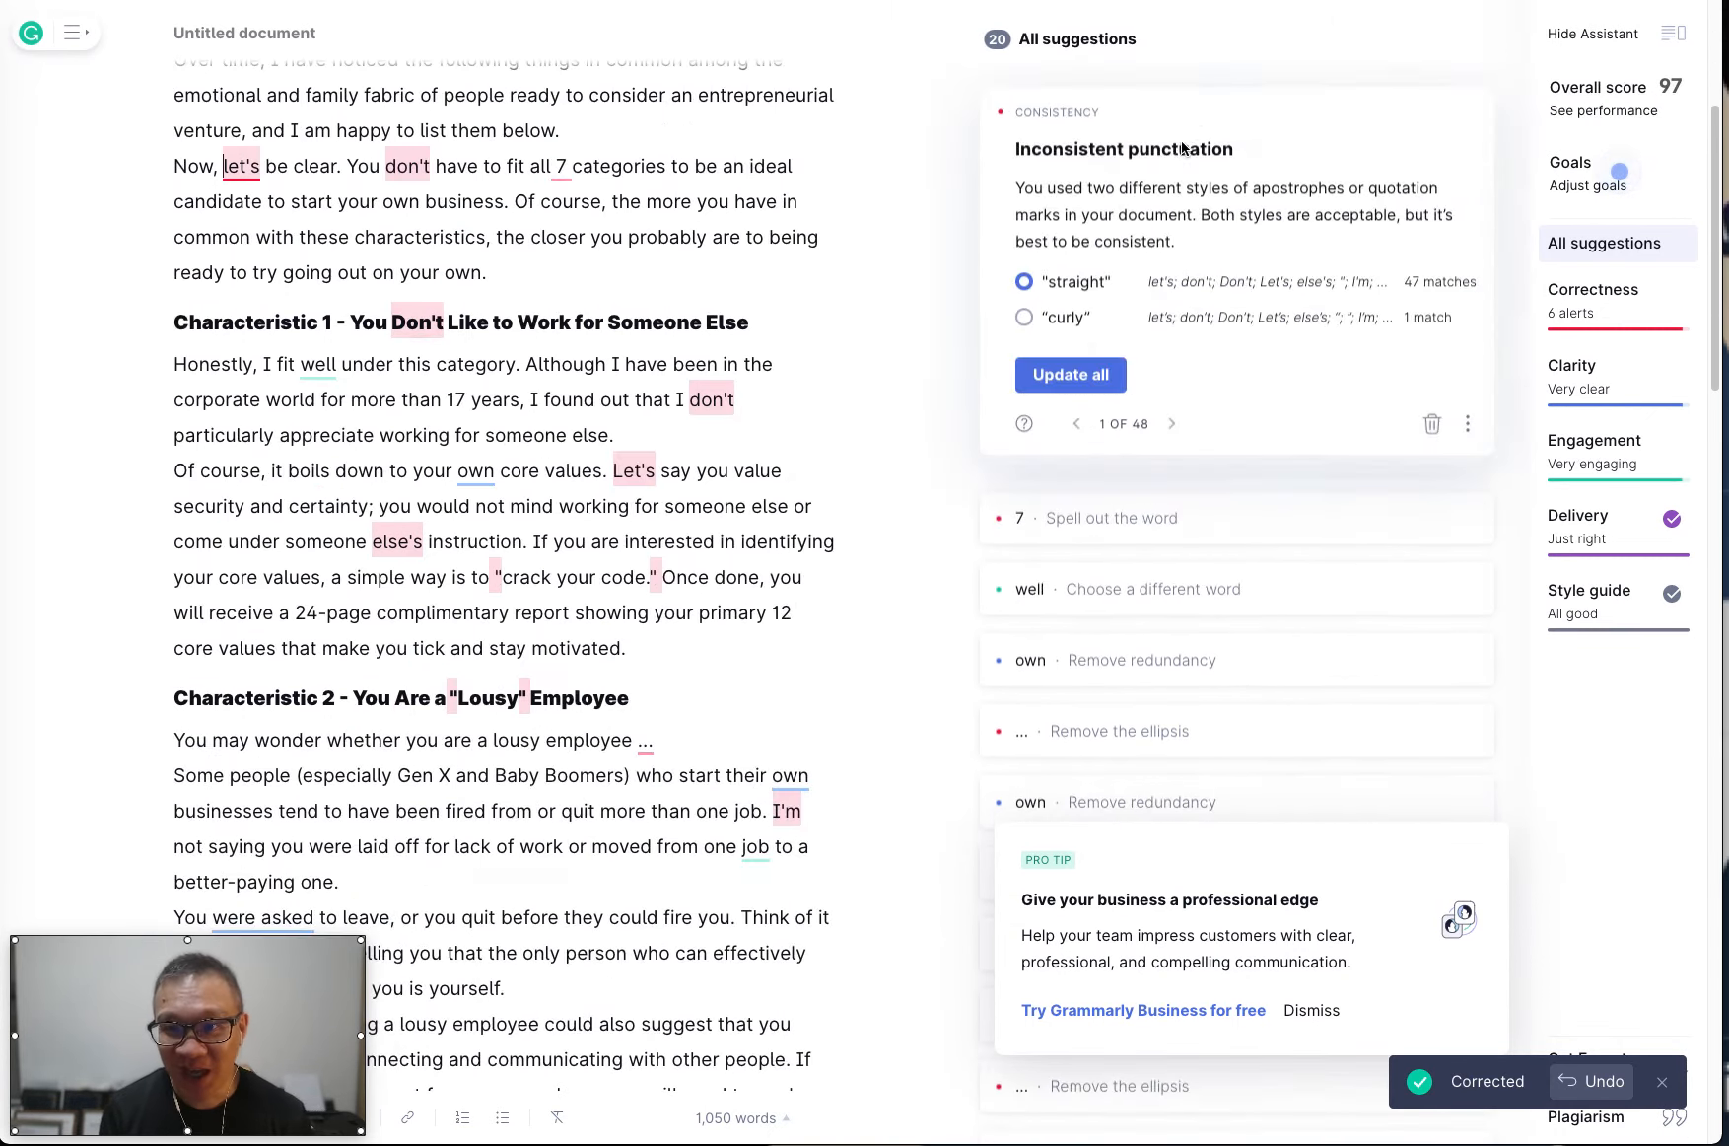
{"action": "left_click", "coordinate": [1085, 378]}
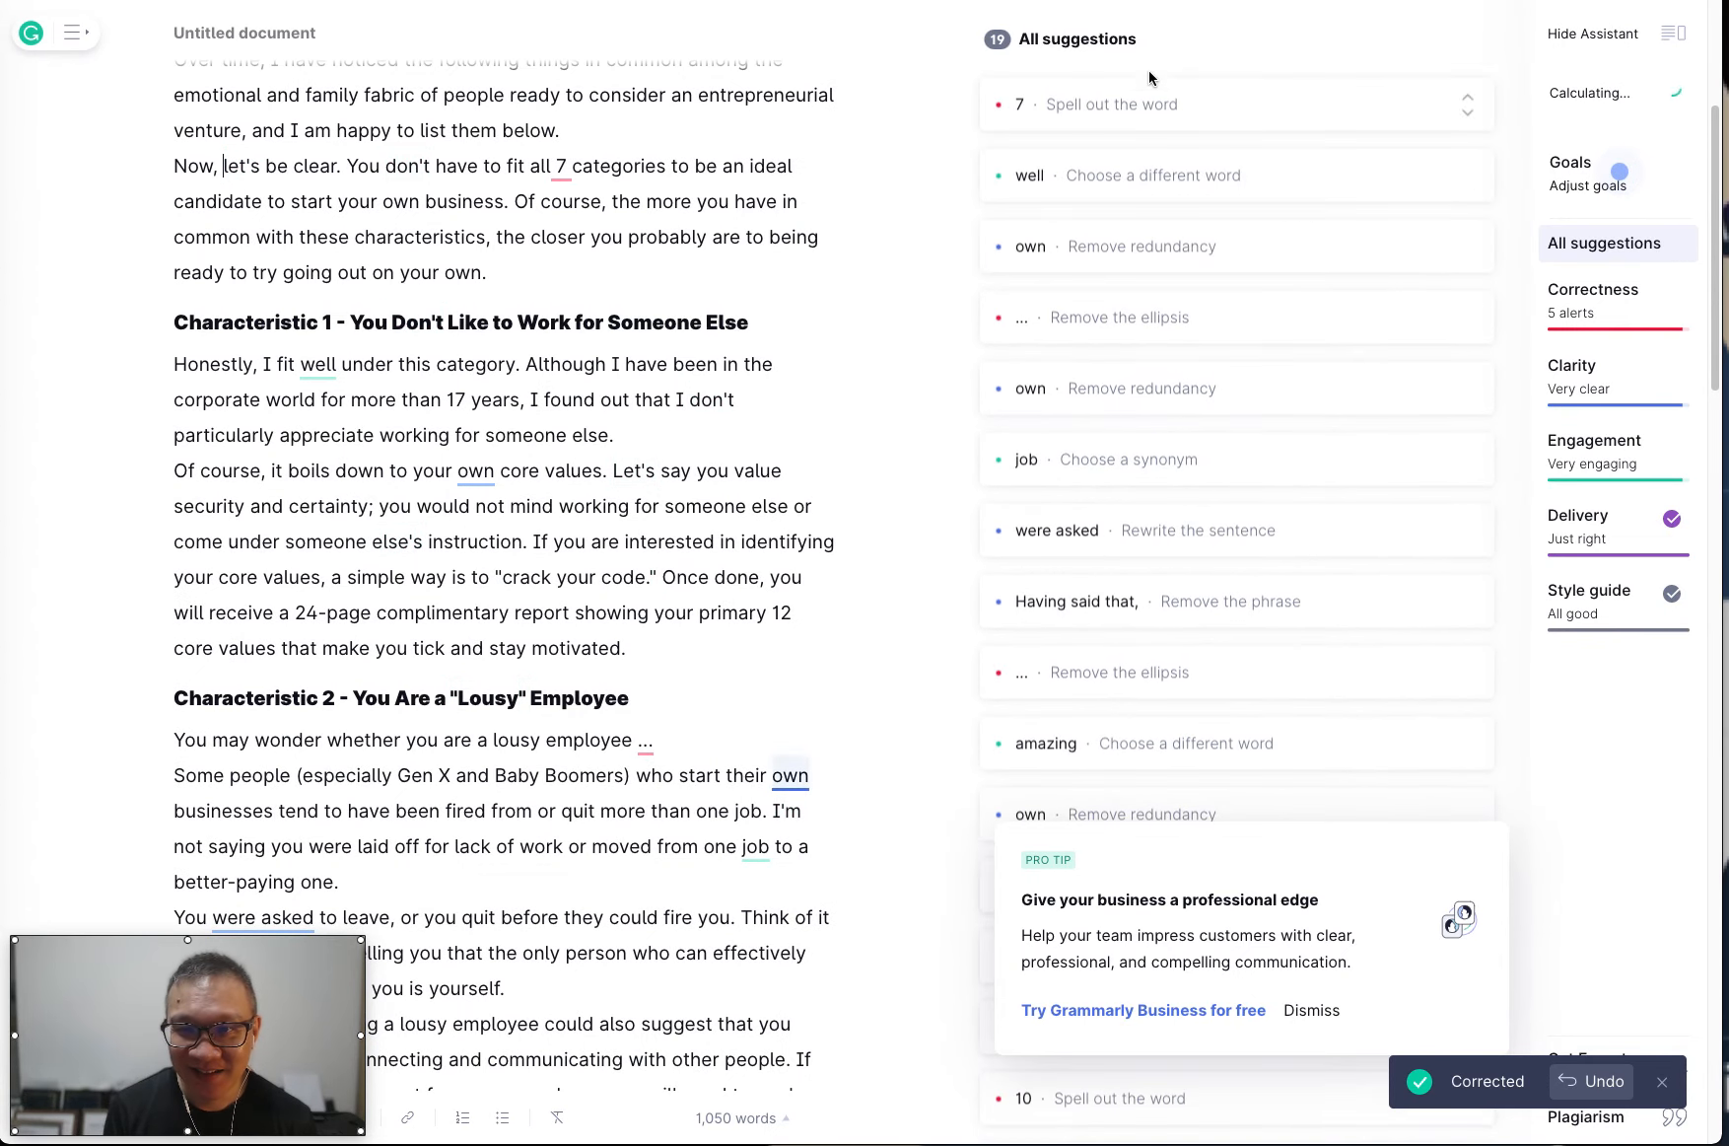
{"action": "left_click", "coordinate": [1143, 106]}
{"action": "left_click", "coordinate": [1123, 158]}
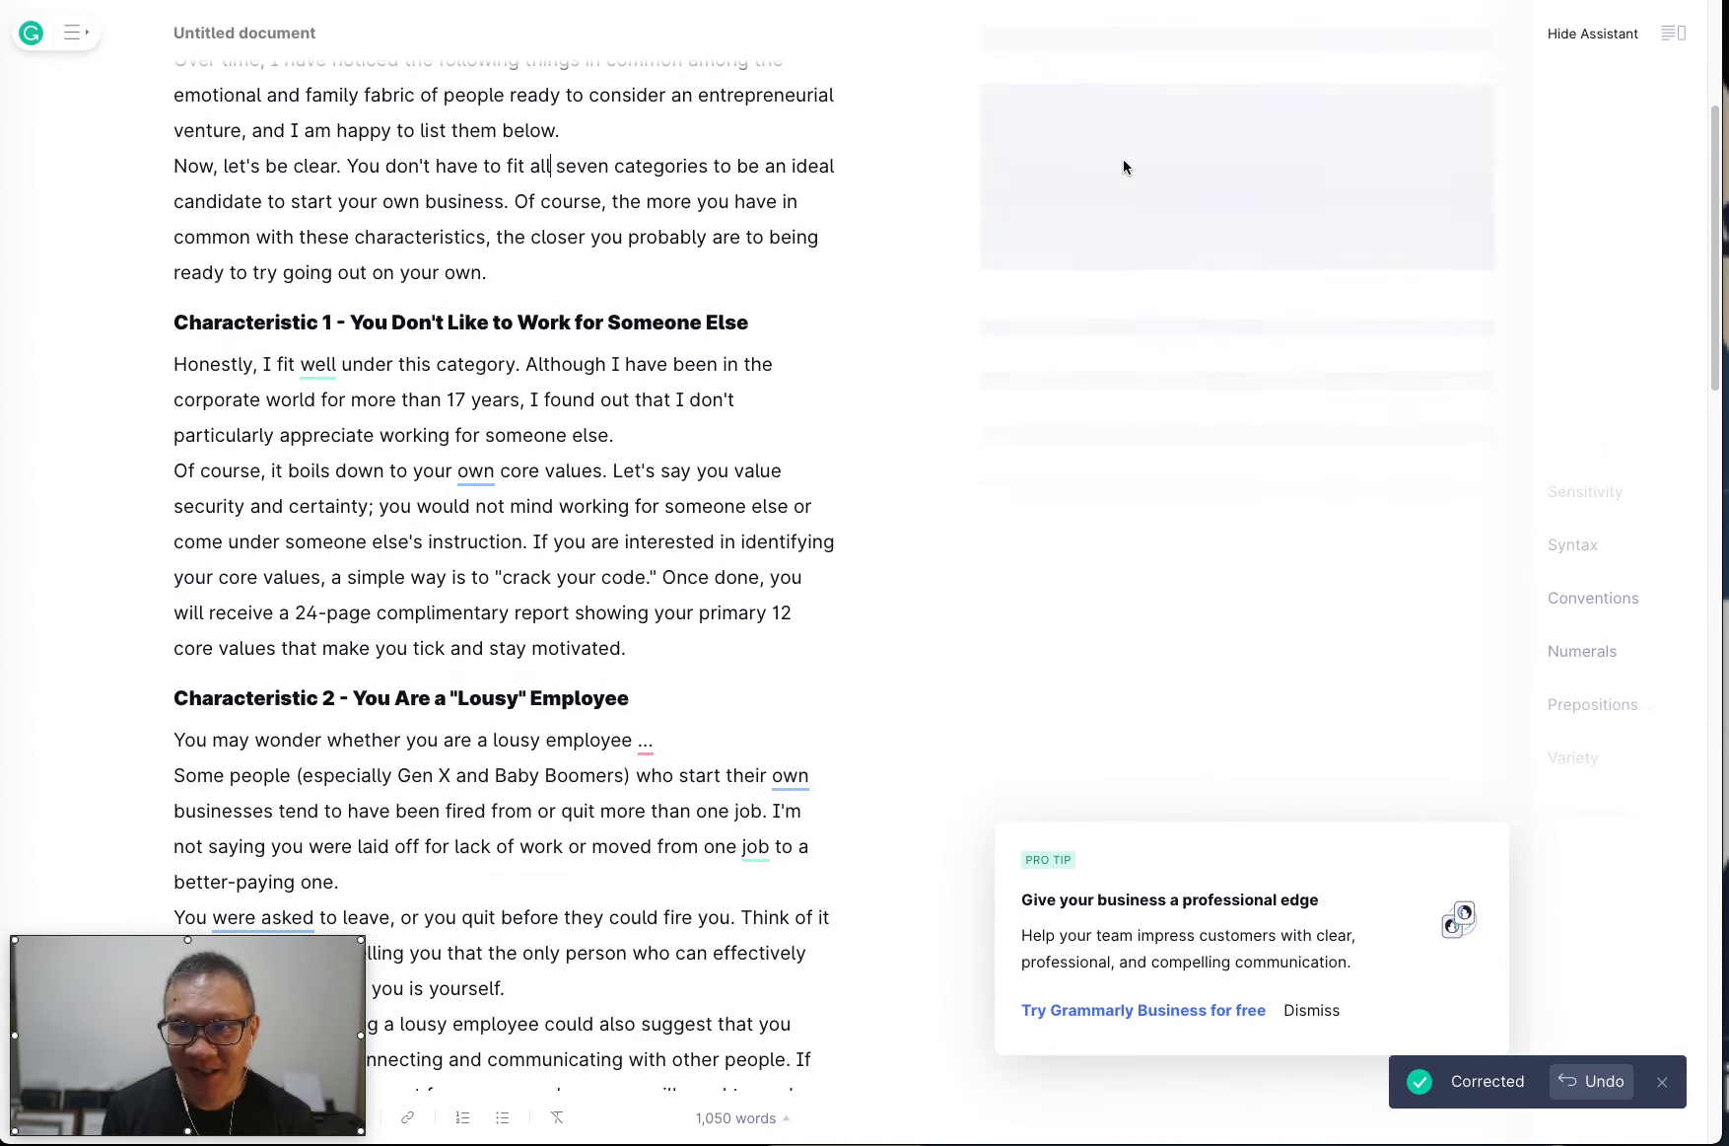
Replace "well" with "nicely" in Characteristic 1 and remove the redundant "own" before "core values".
{"action": "left_click", "coordinate": [1140, 114]}
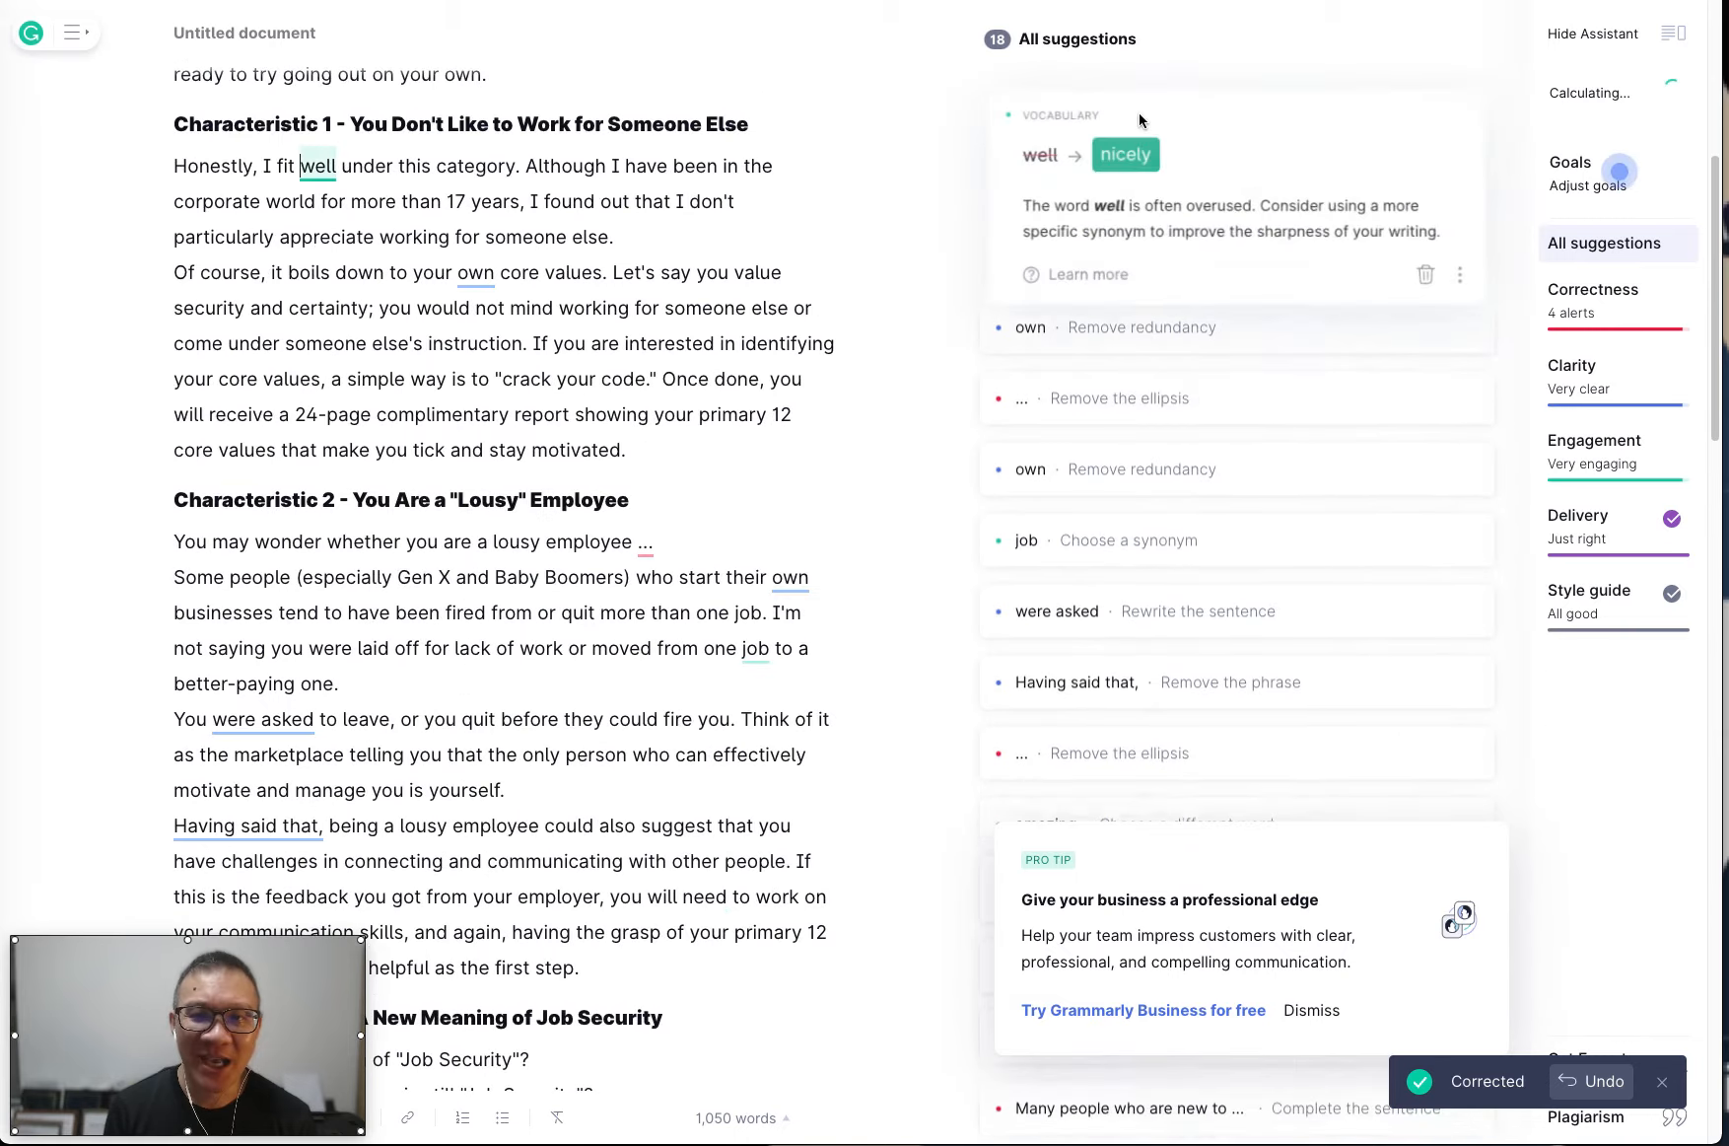
{"action": "left_click", "coordinate": [1129, 174]}
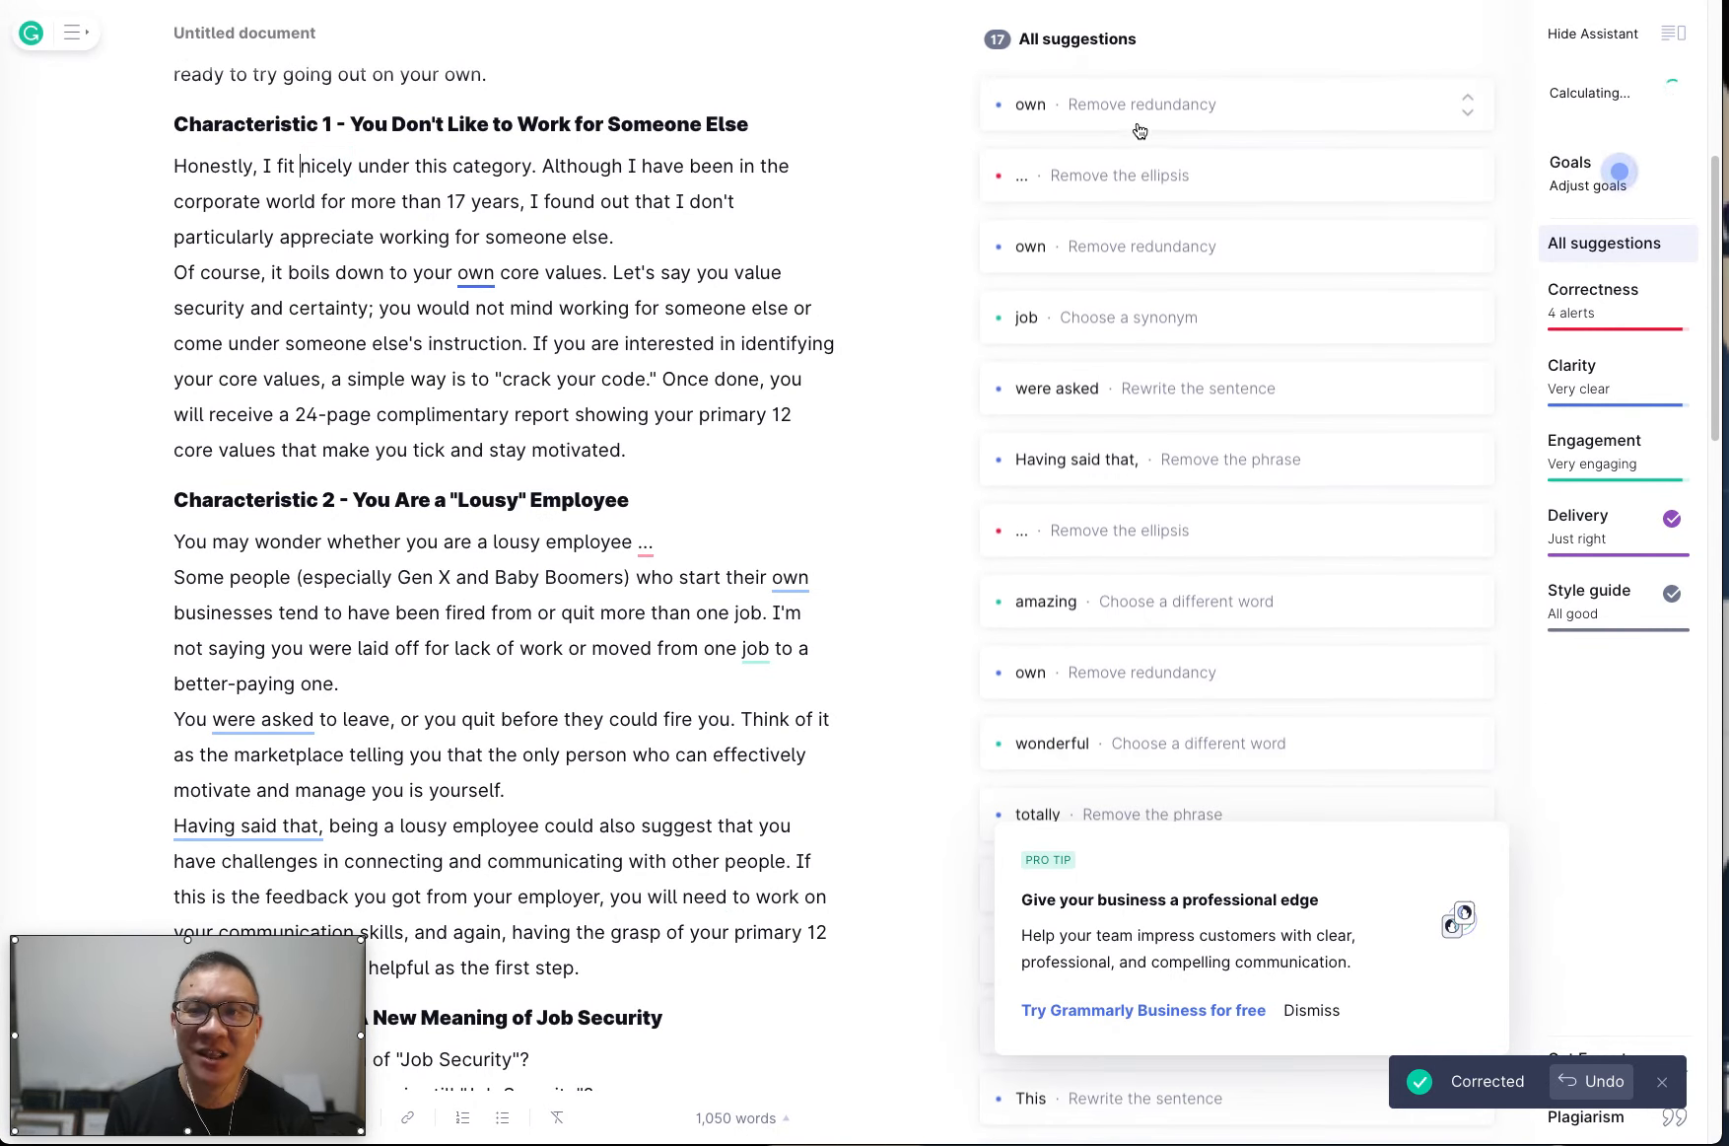
{"action": "left_click", "coordinate": [1139, 118]}
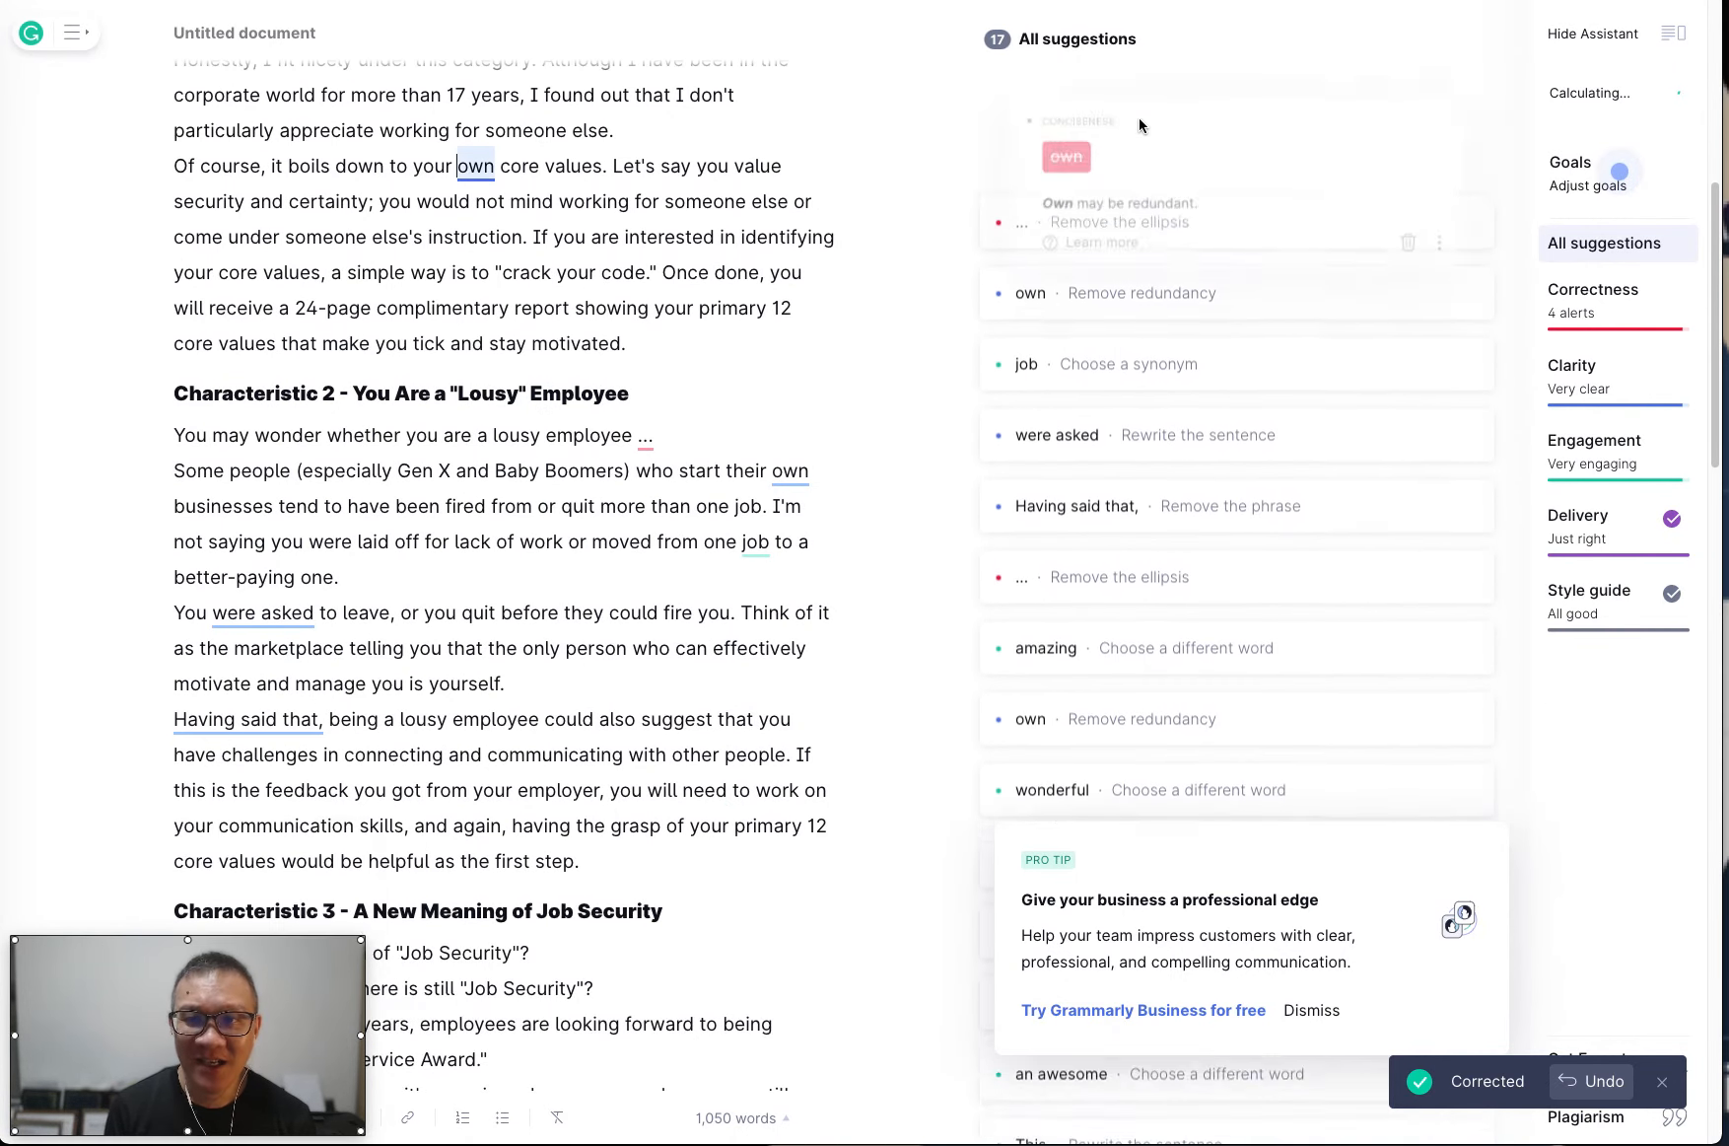
{"action": "left_click", "coordinate": [1043, 153]}
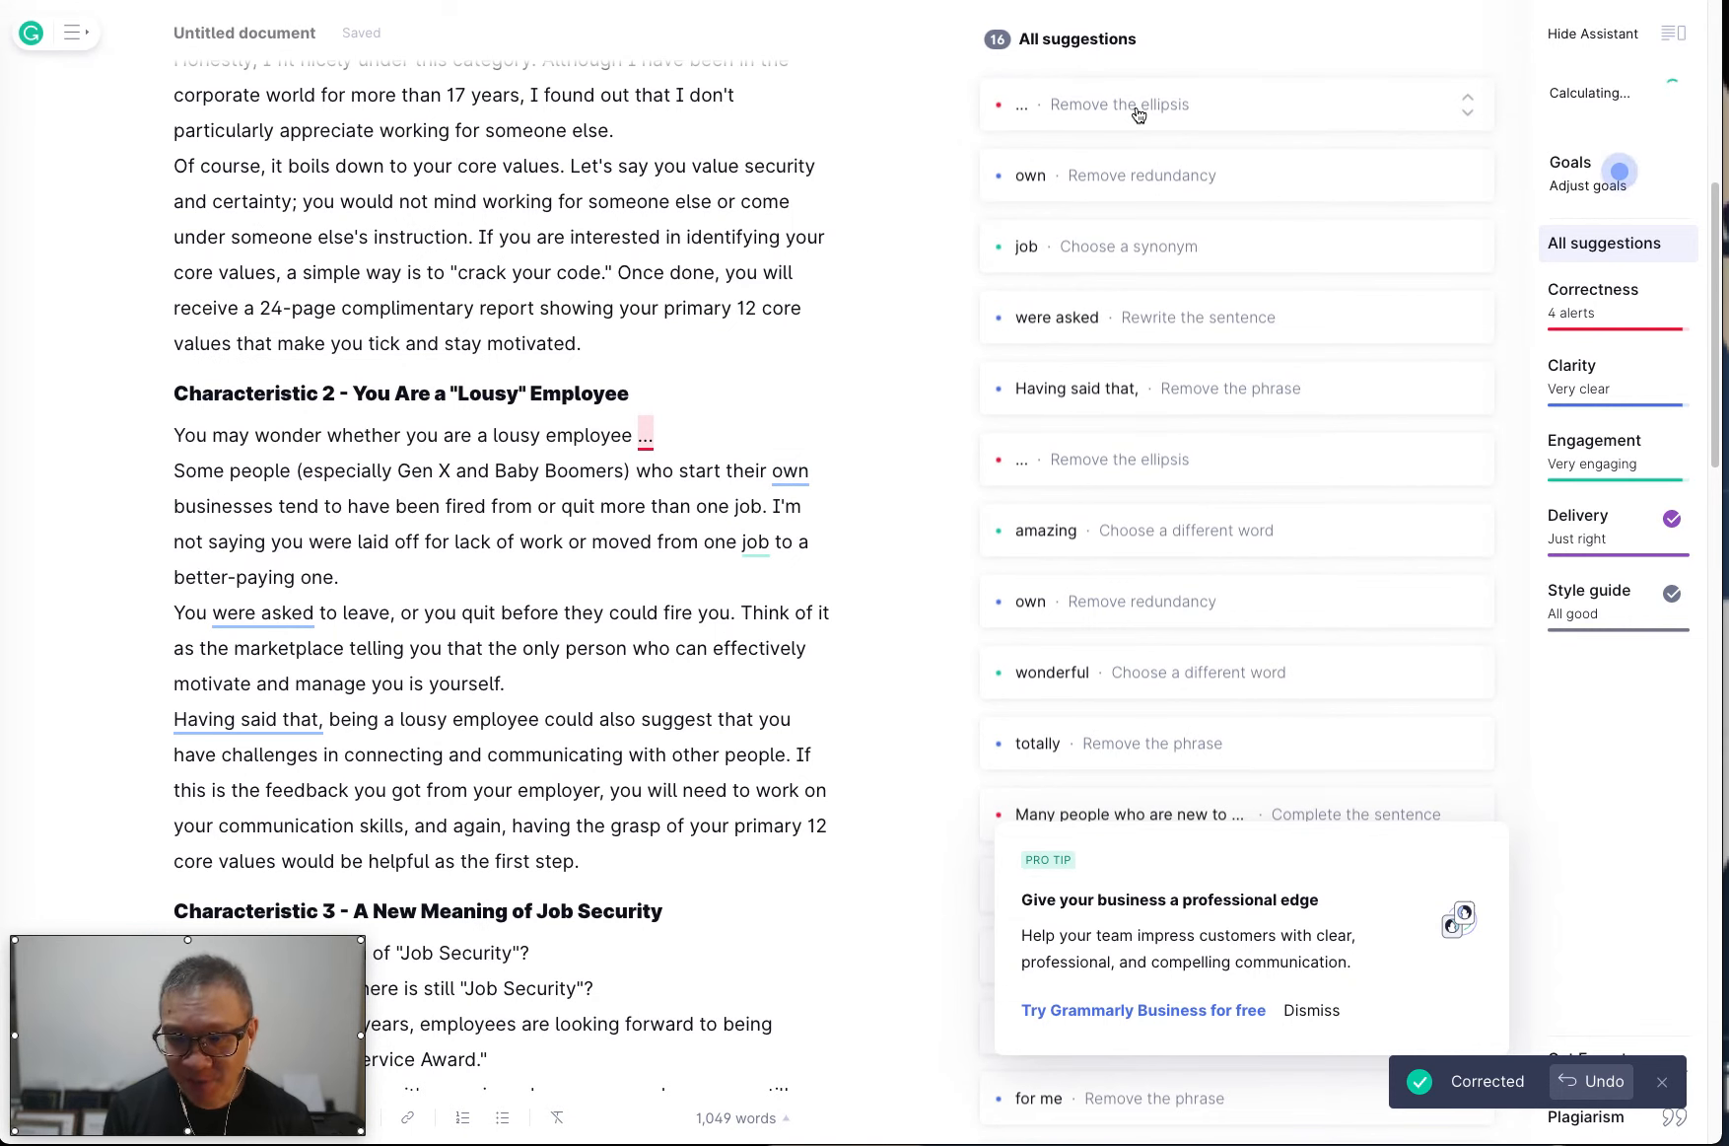
Remove the redundant "own" before "businesses" and replace "job" with "position" in Characteristic 2.
{"action": "left_click", "coordinate": [1139, 109]}
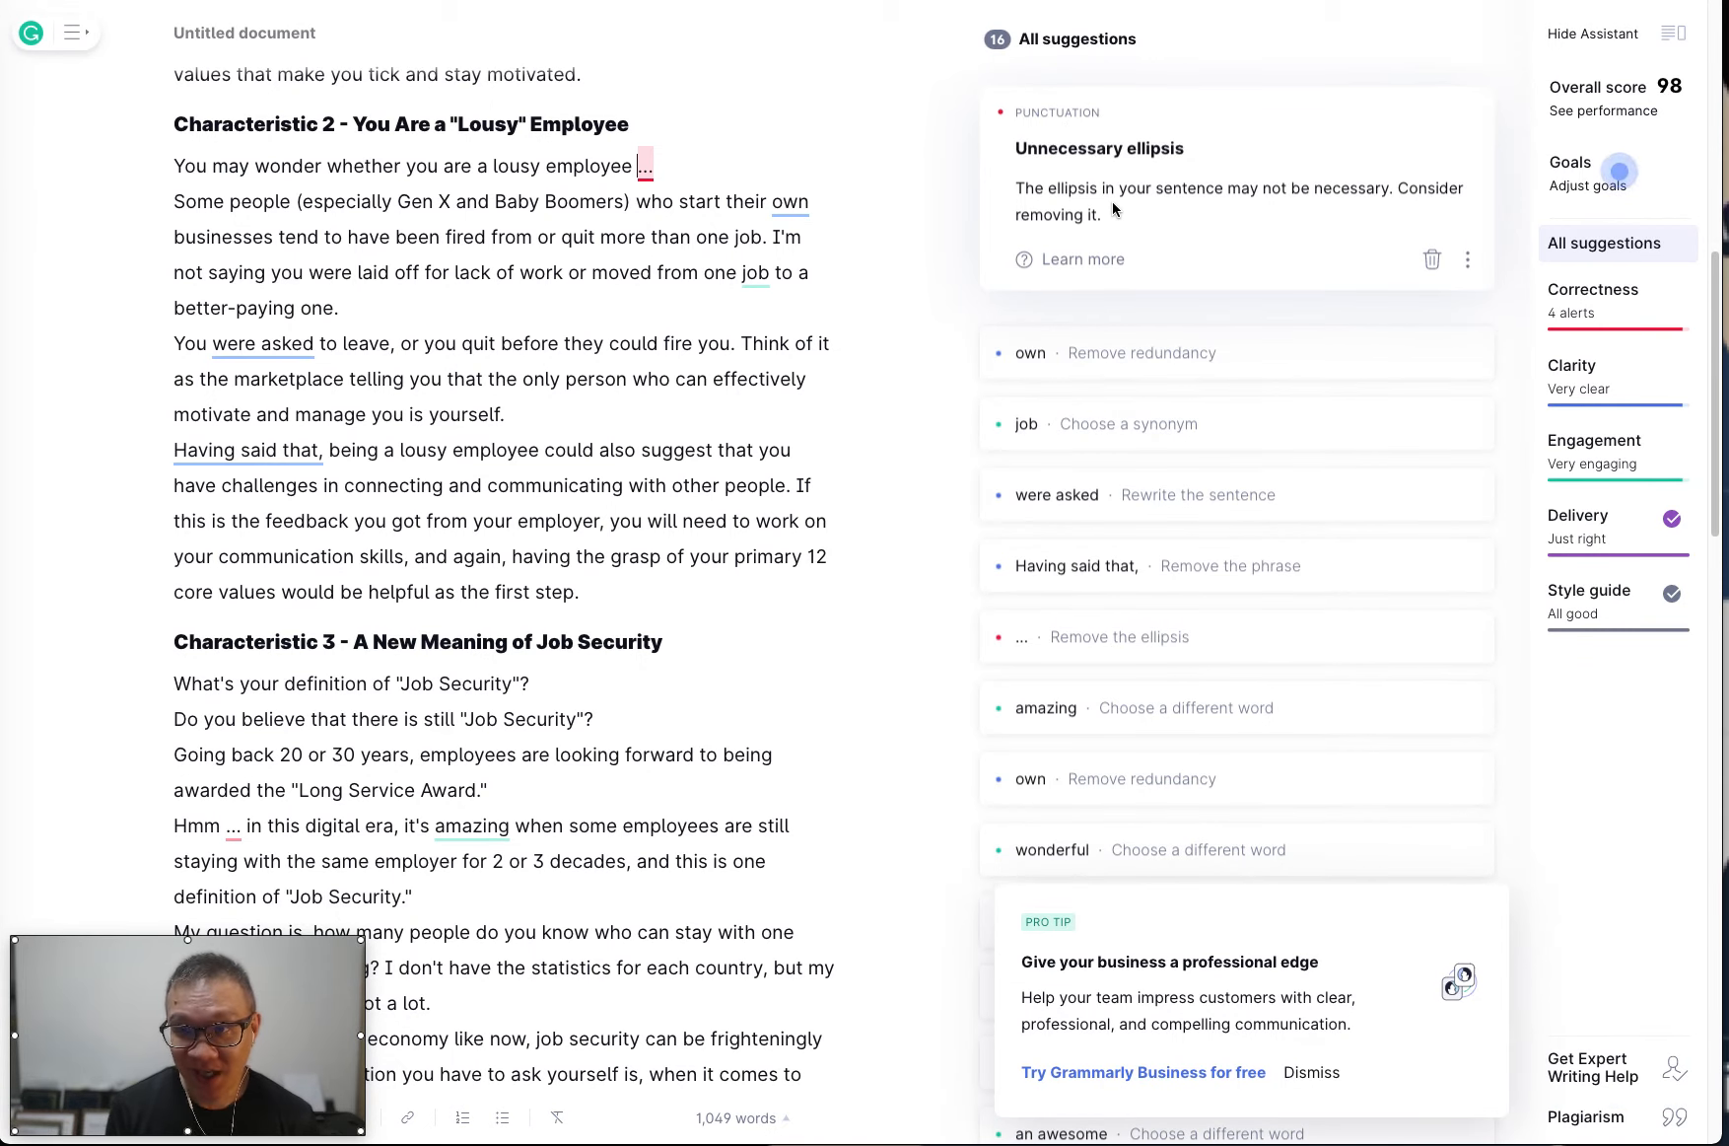
{"action": "left_click", "coordinate": [1124, 352]}
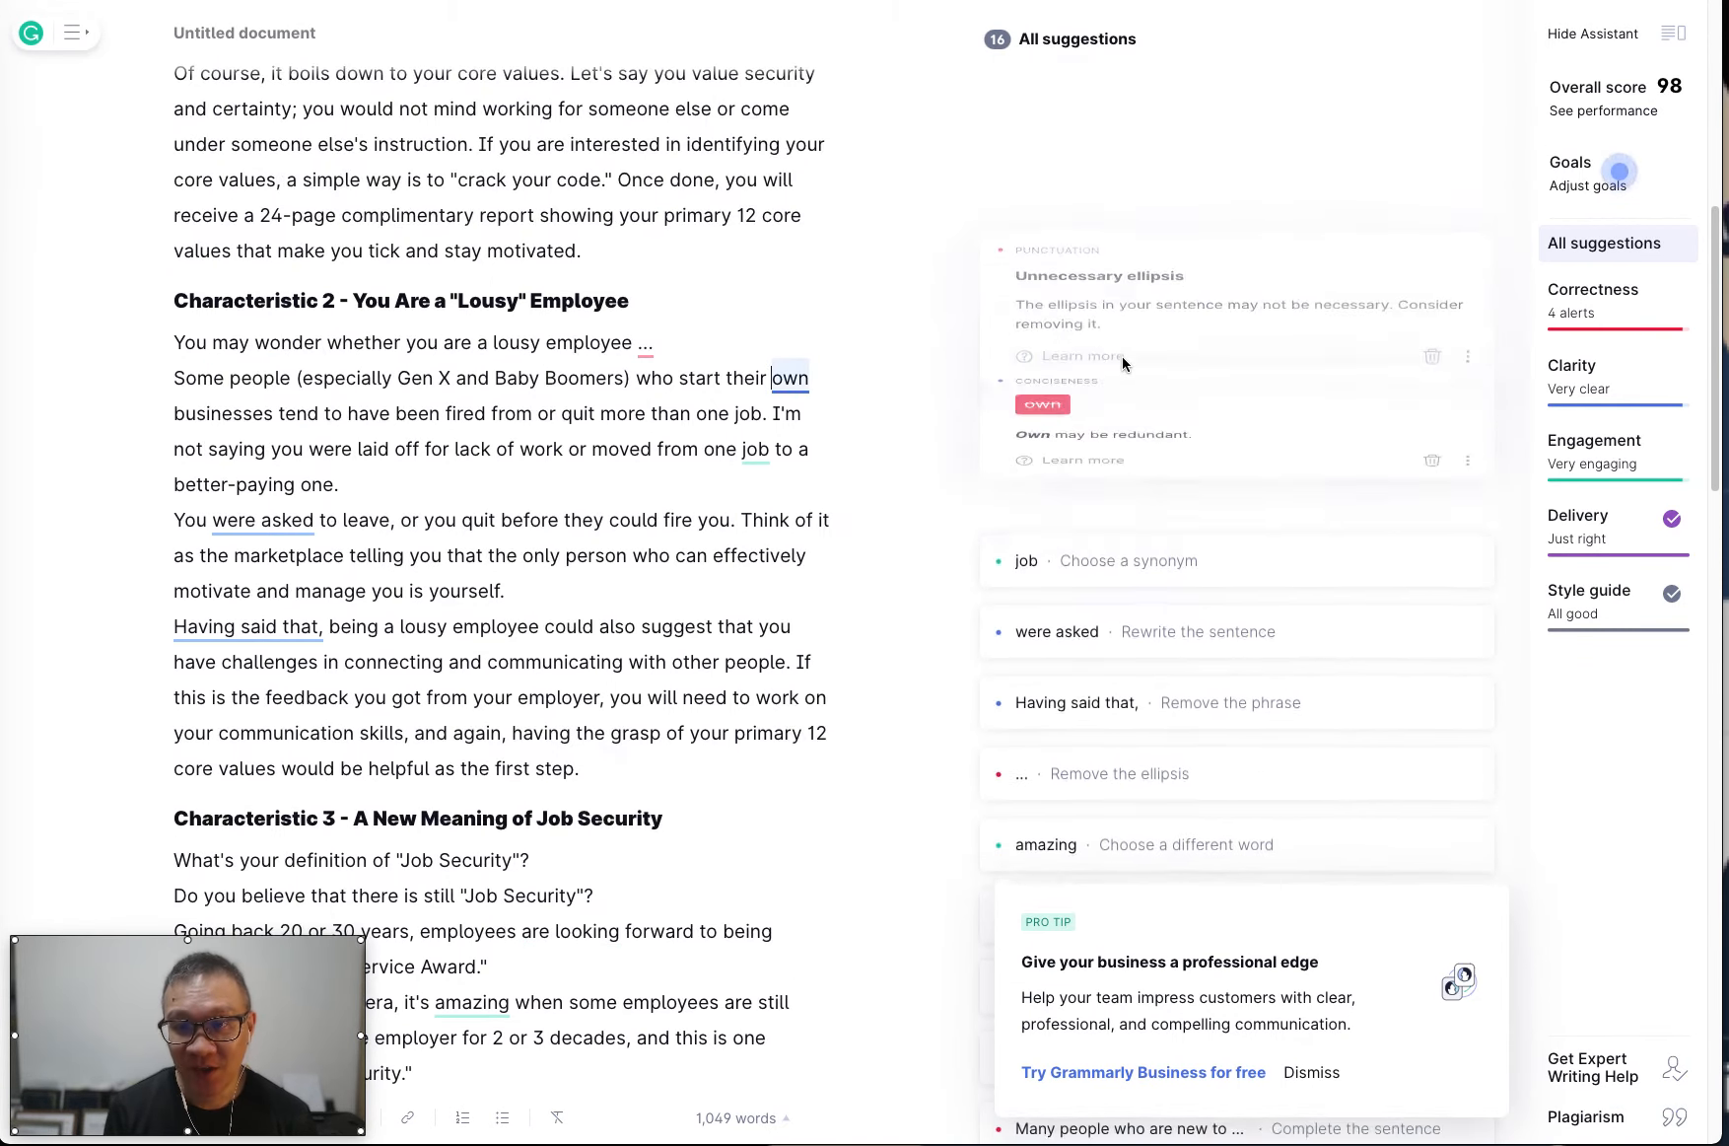
{"action": "left_click", "coordinate": [1041, 366]}
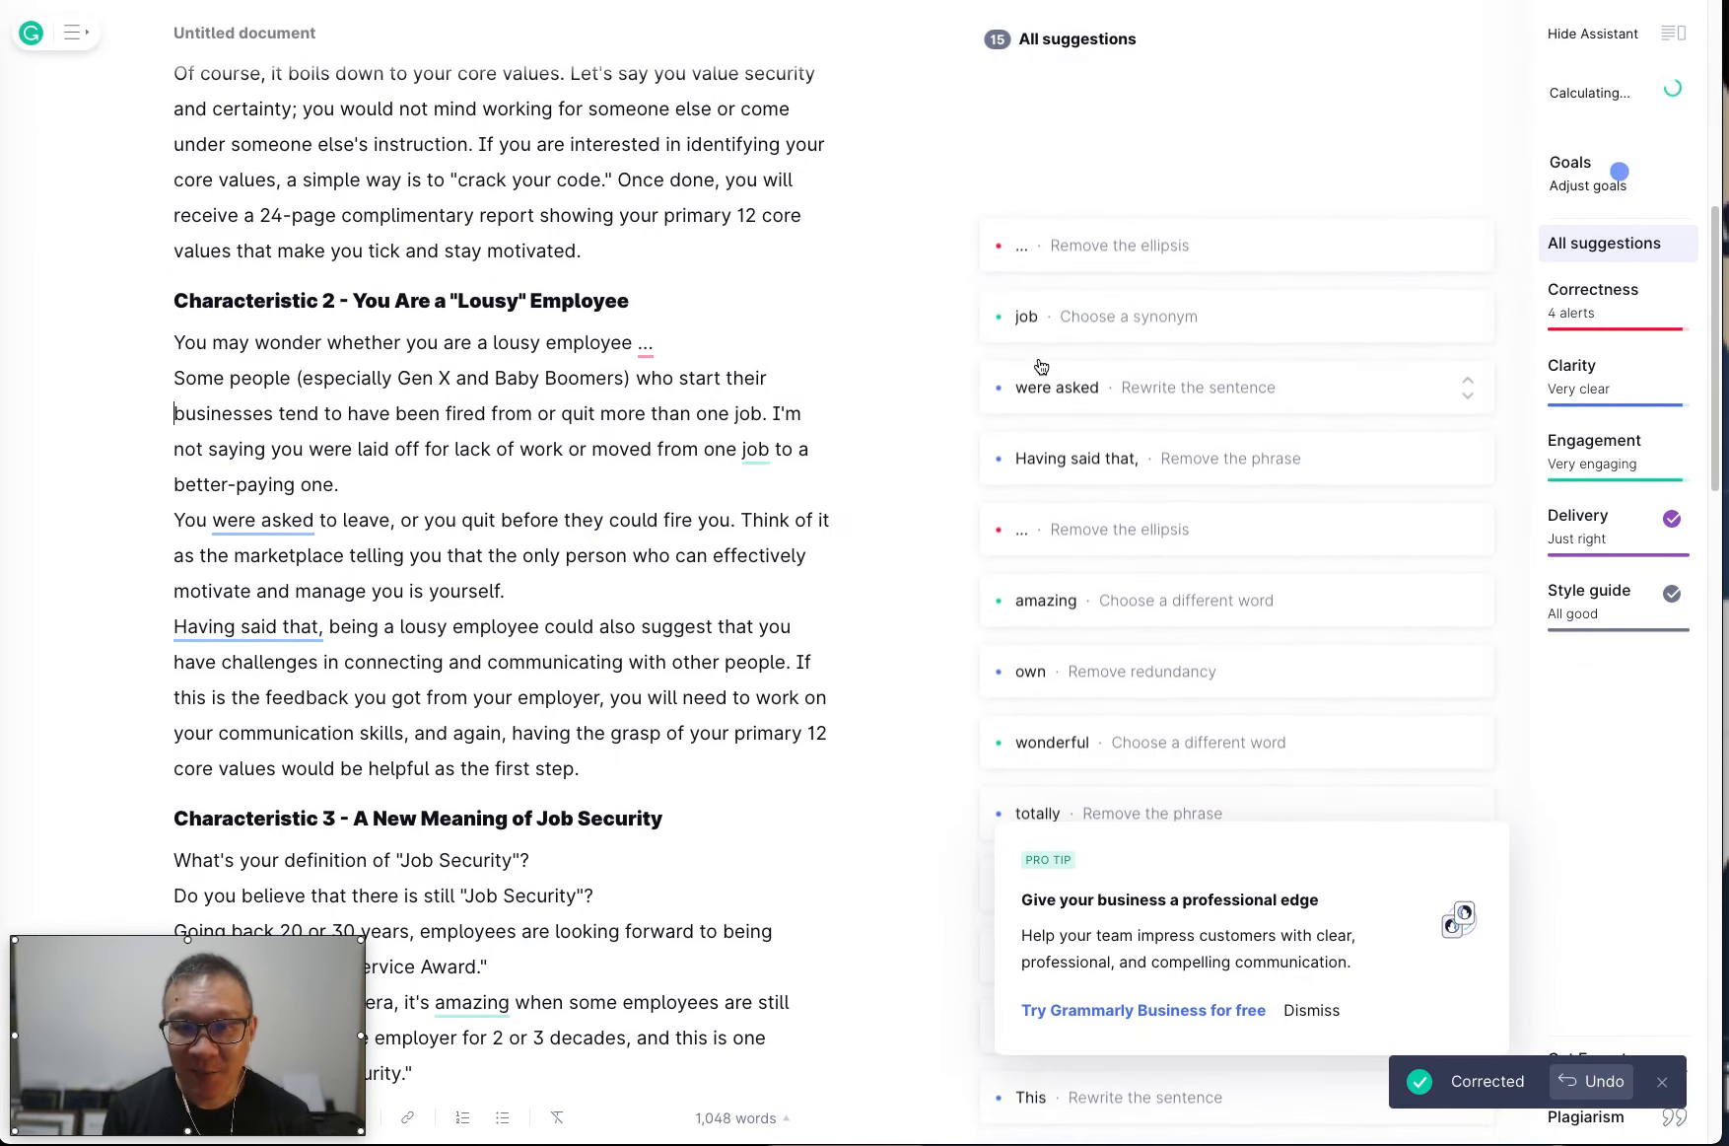
{"action": "left_click", "coordinate": [1095, 333]}
{"action": "left_click", "coordinate": [1122, 335]}
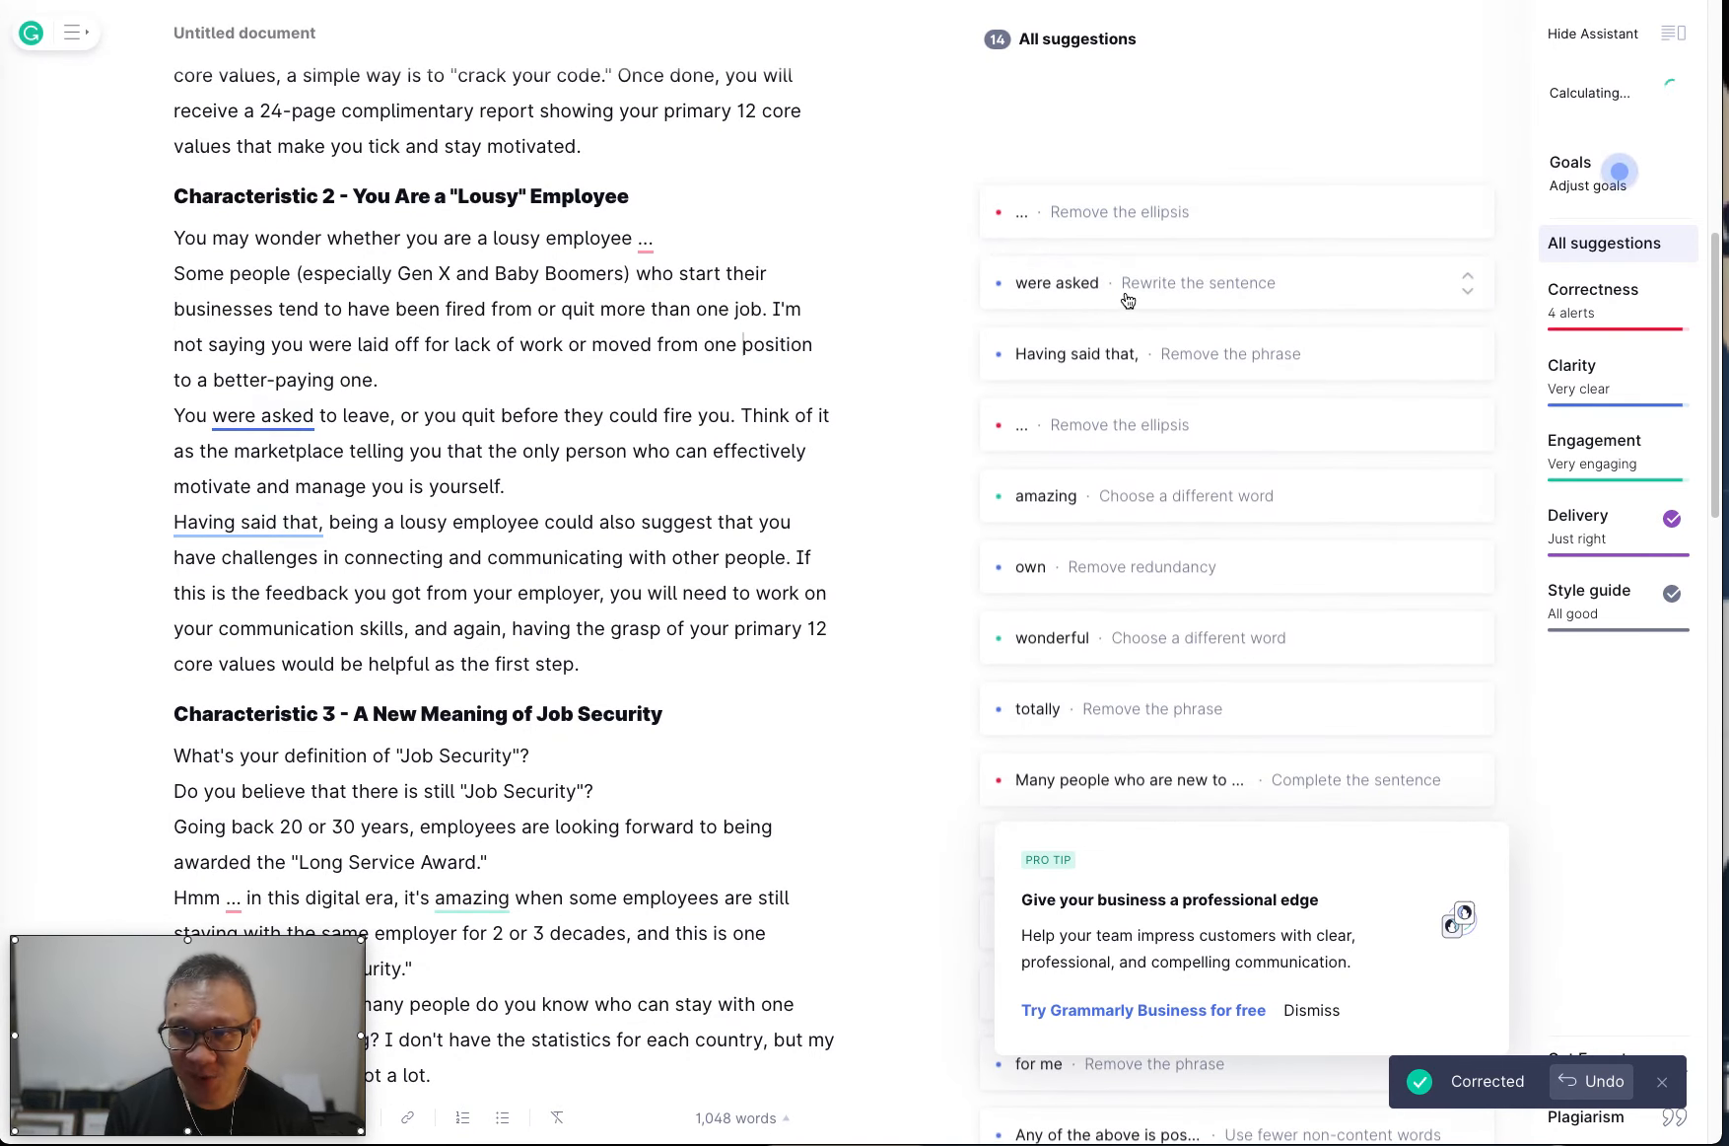
Remove the phrase "Having said that," from Characteristic 2 and review the passive-voice and unnecessary-ellipsis suggestions there.
{"action": "left_click", "coordinate": [1131, 294]}
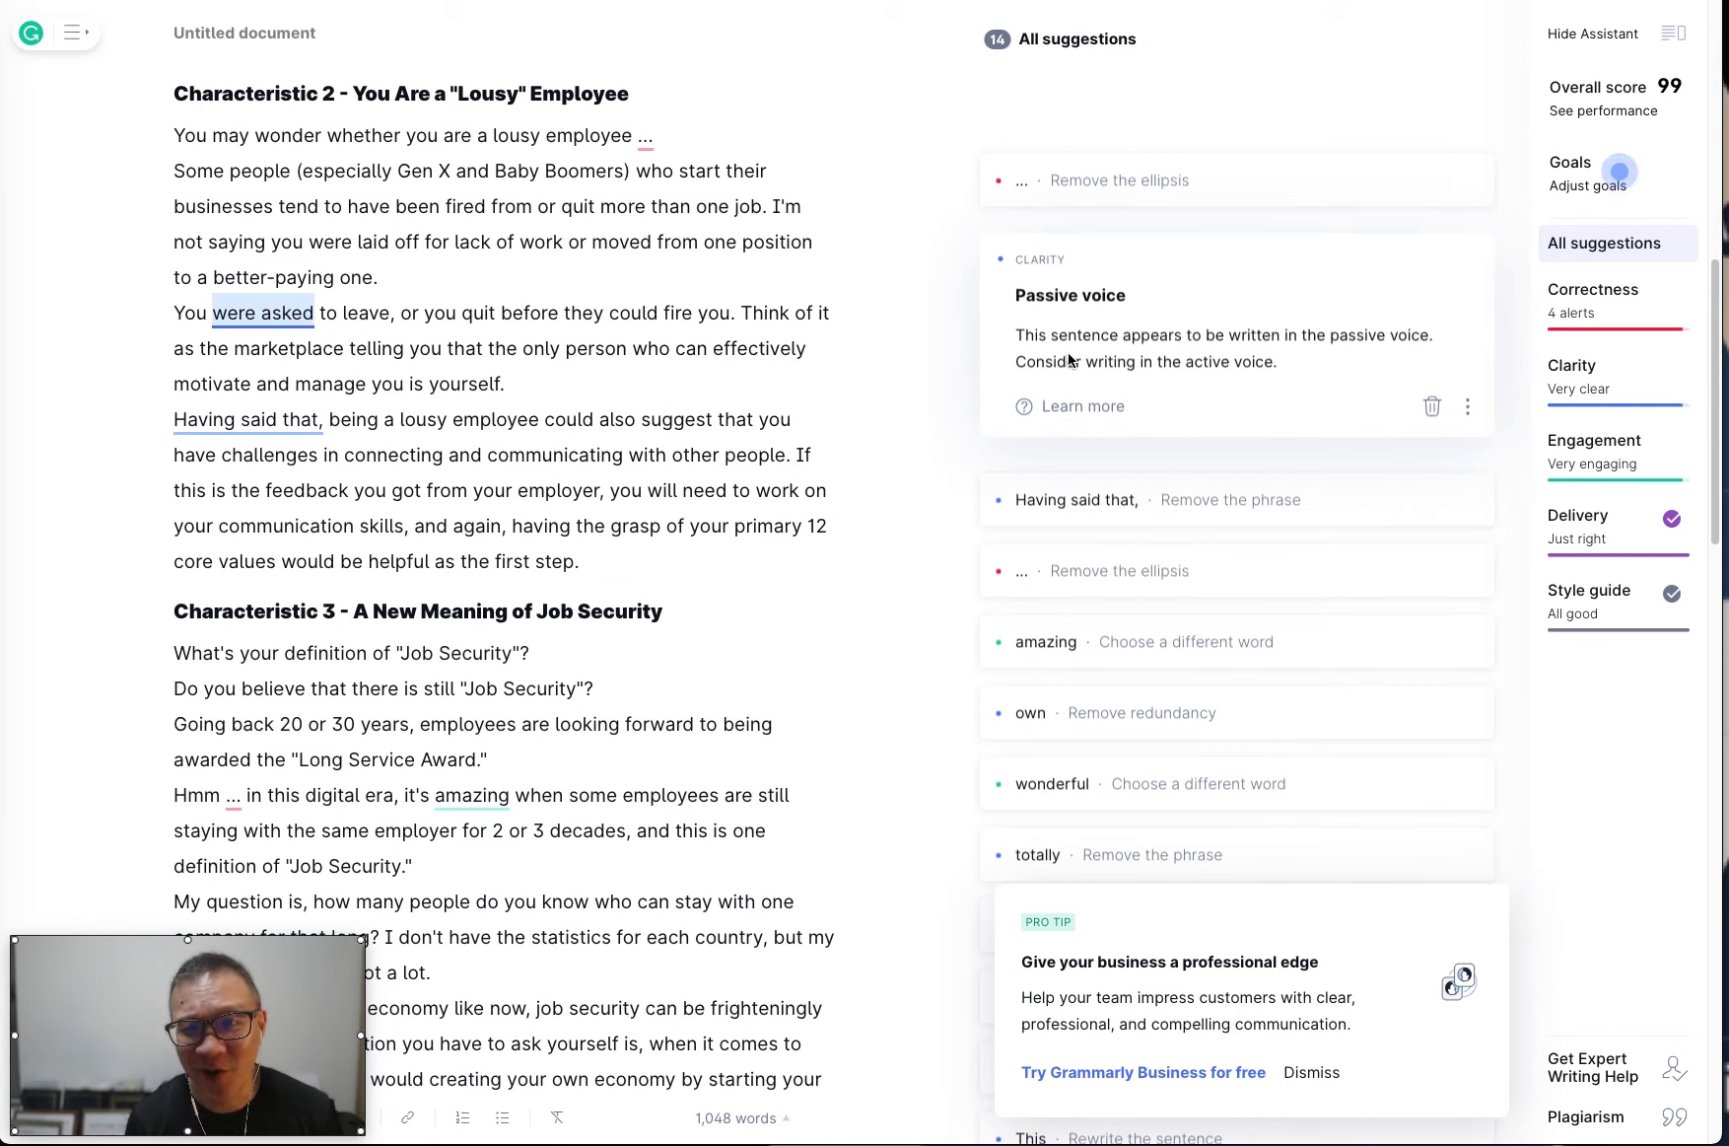
{"action": "left_click", "coordinate": [1141, 507]}
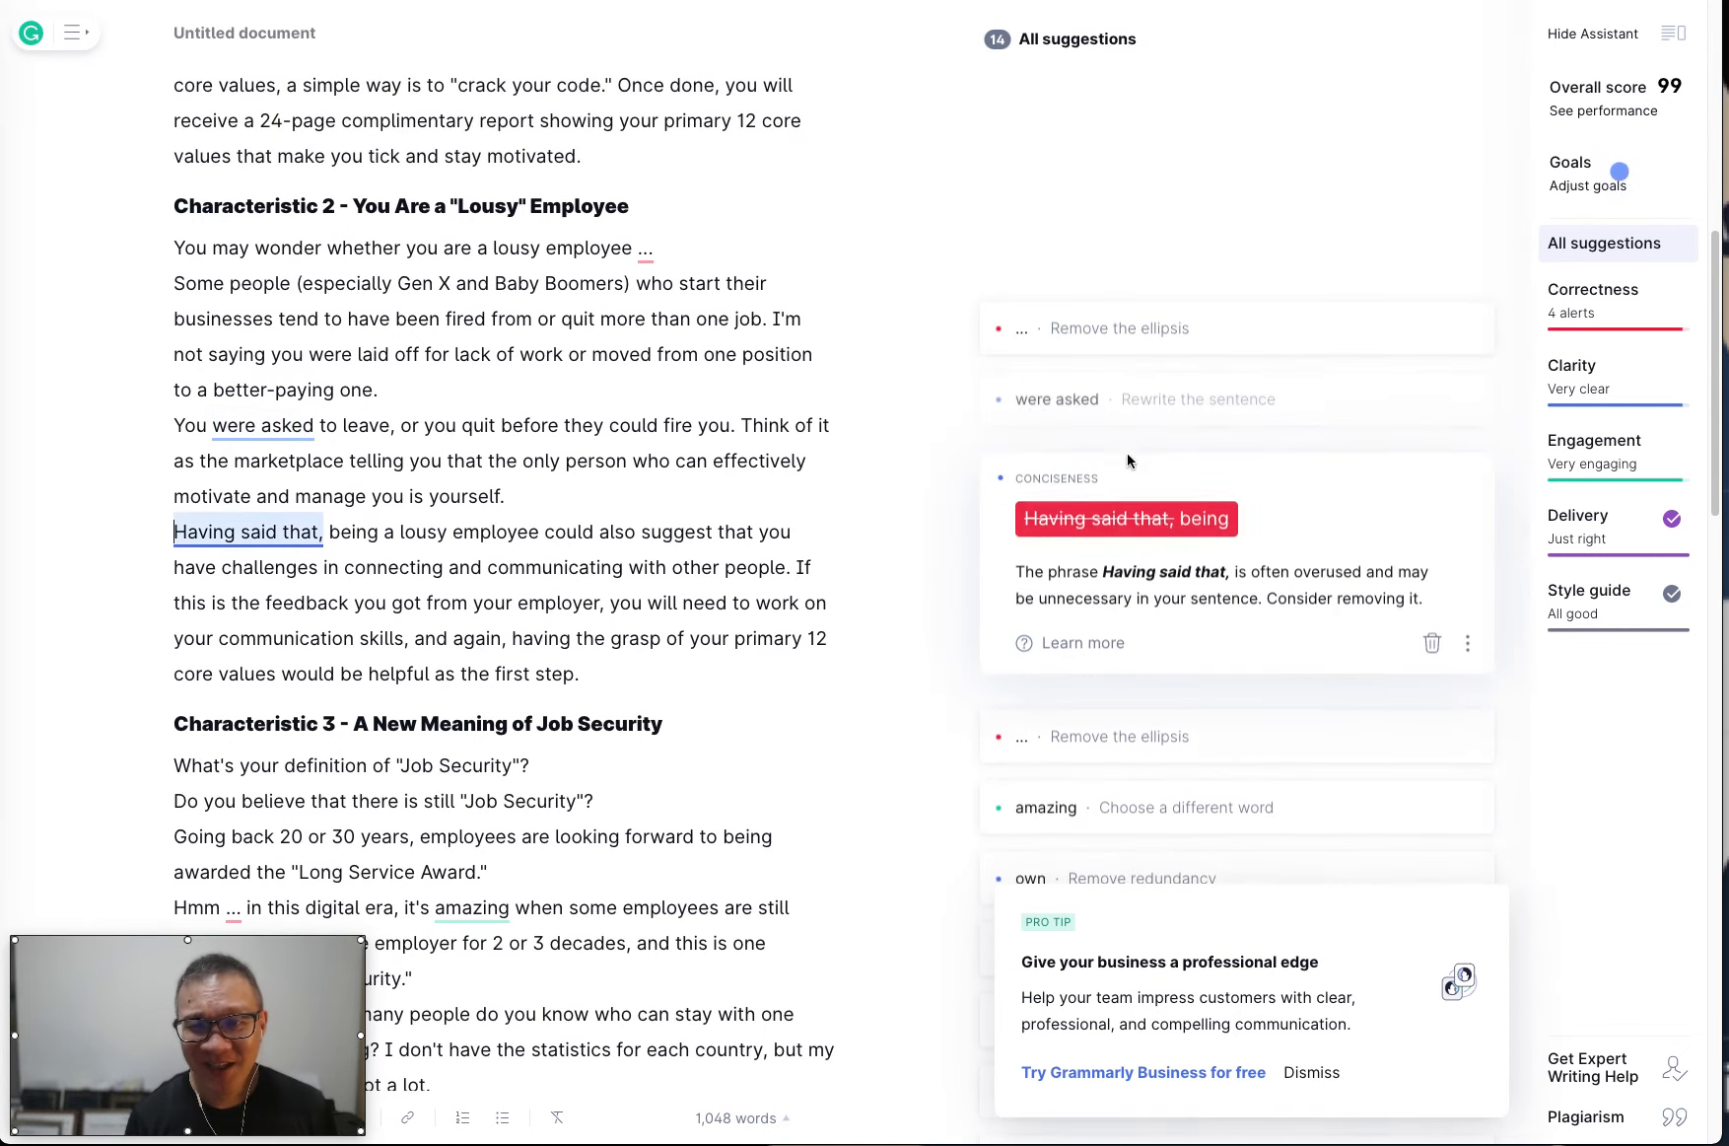
{"action": "left_click", "coordinate": [1131, 537]}
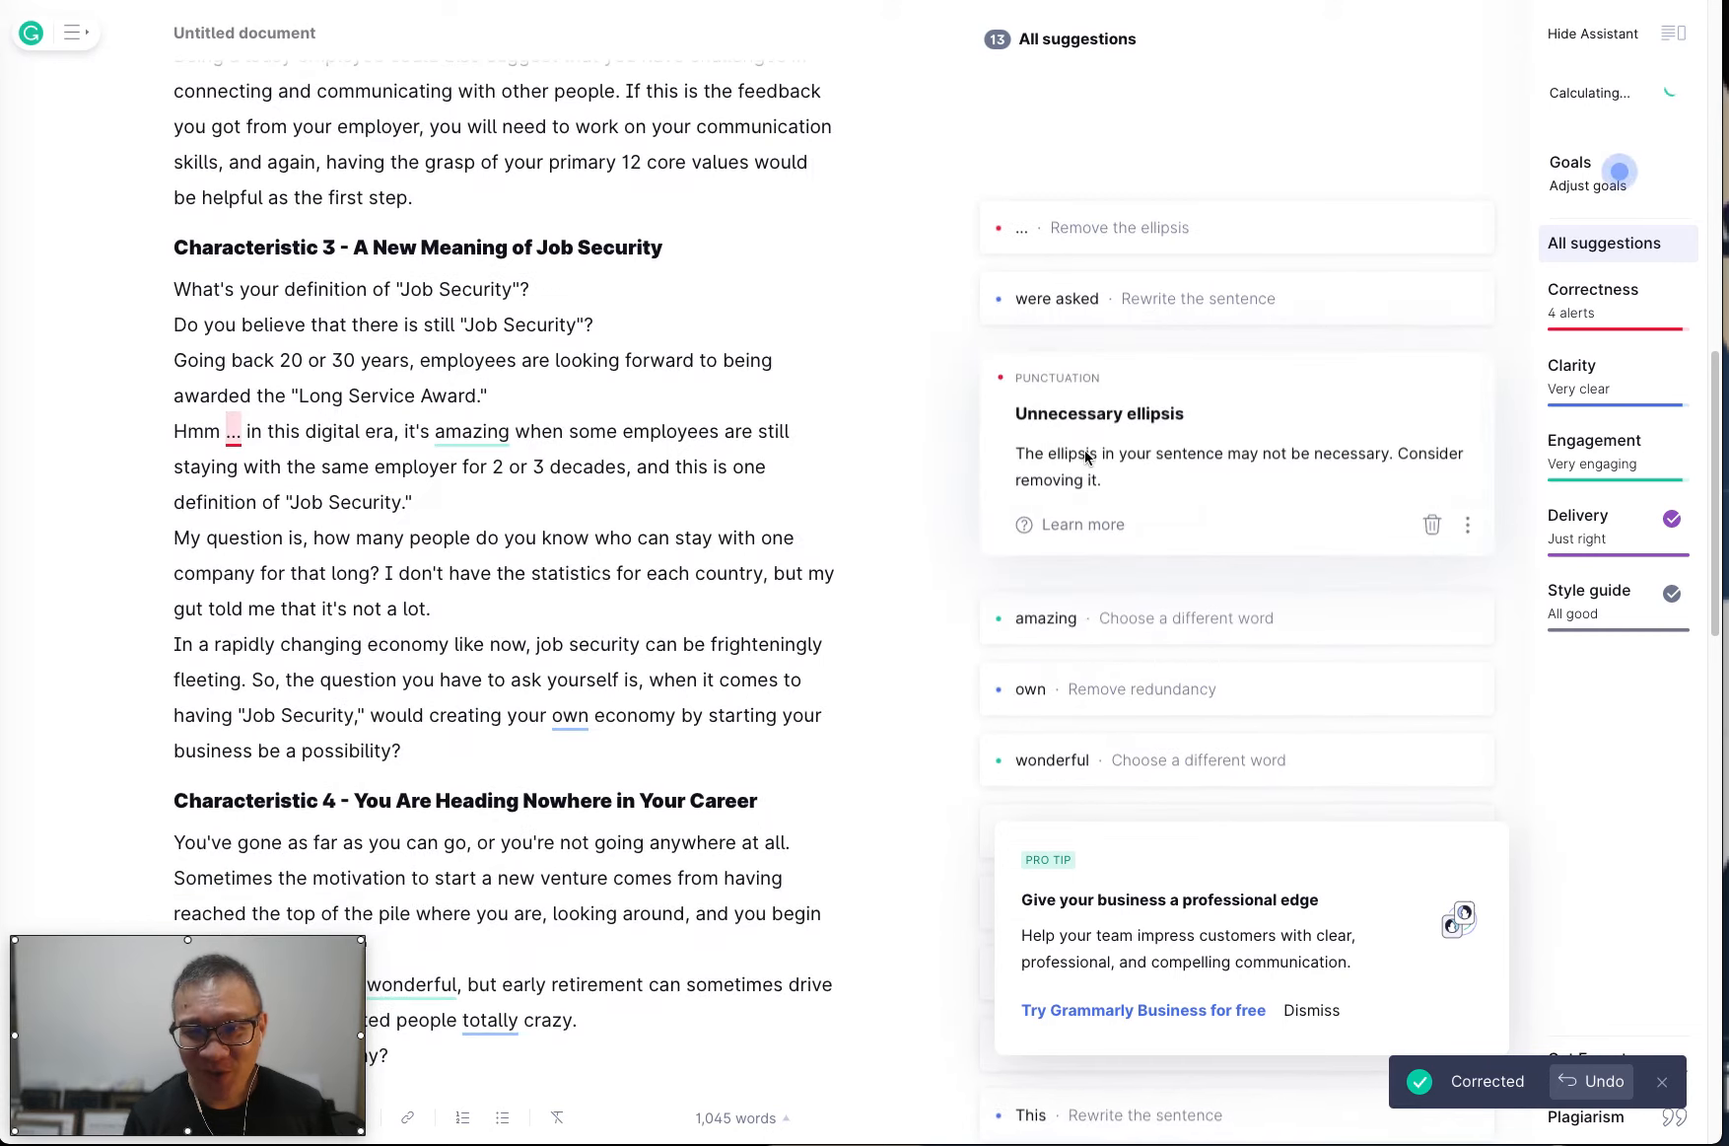
{"action": "left_click", "coordinate": [1094, 300]}
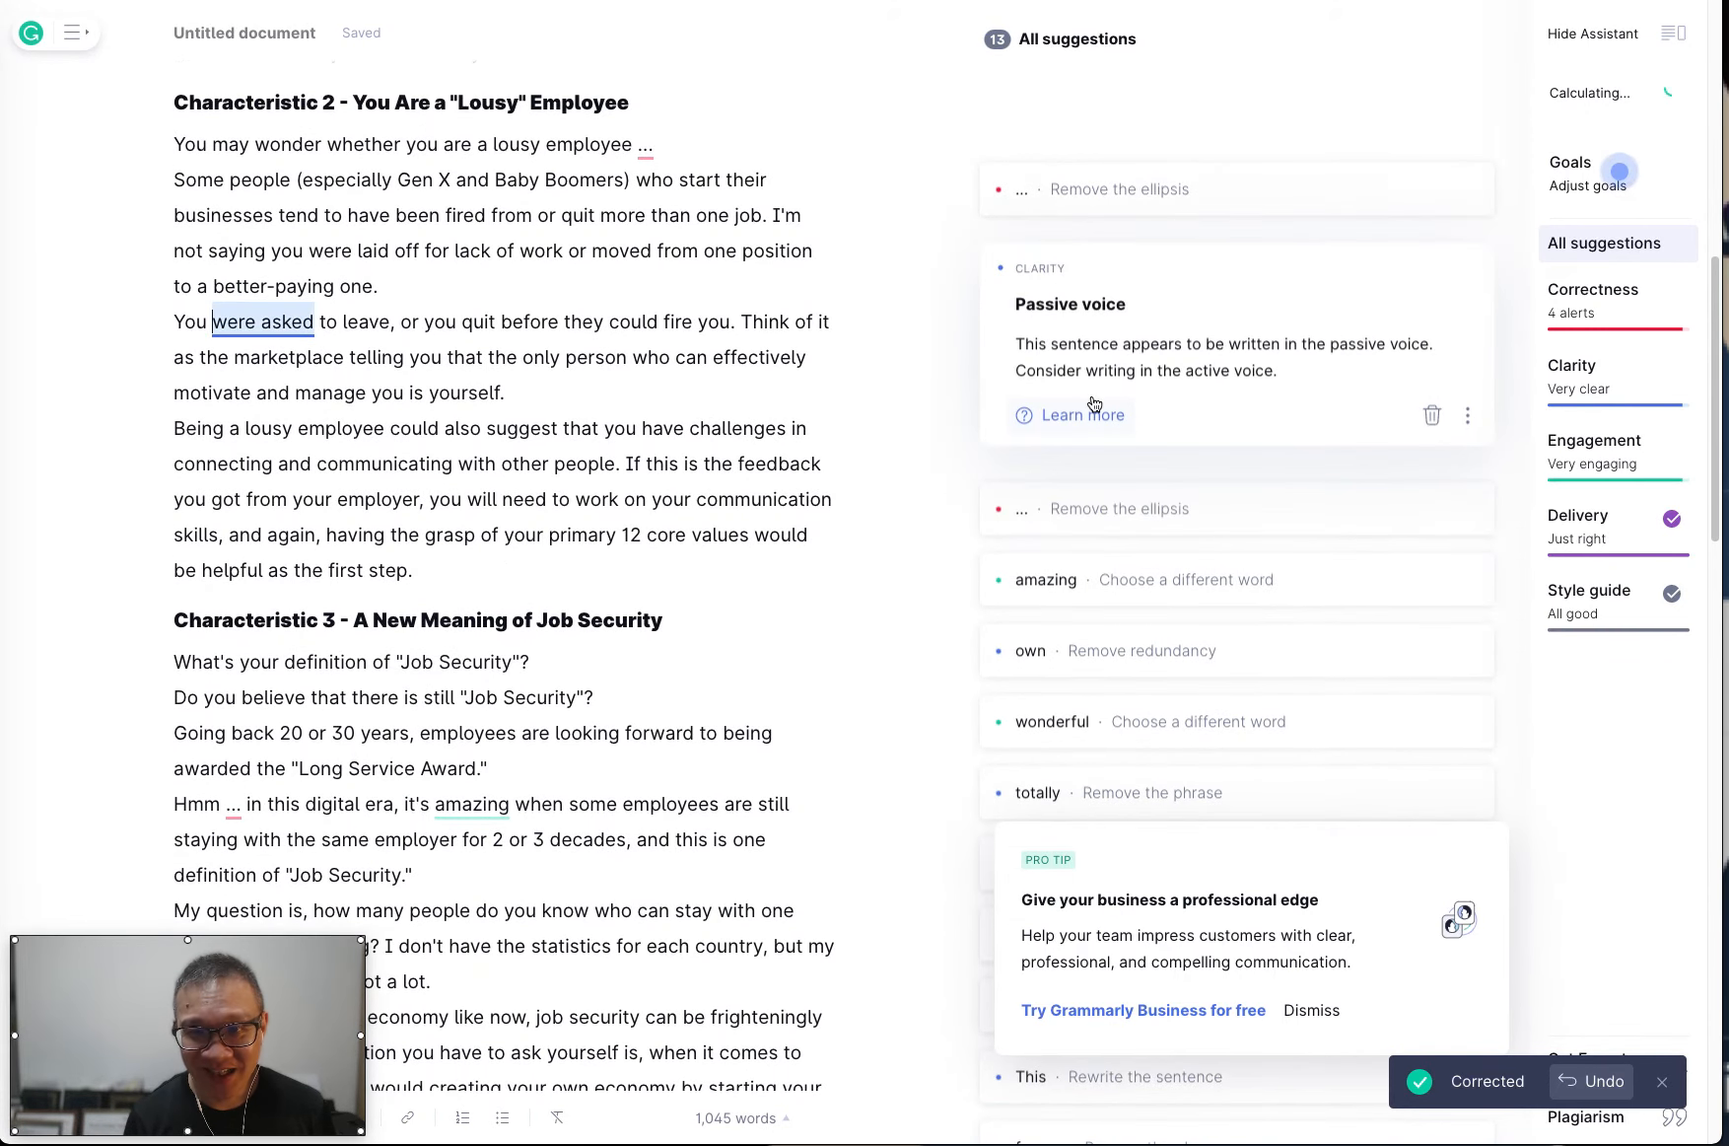
{"action": "left_click", "coordinate": [1136, 182]}
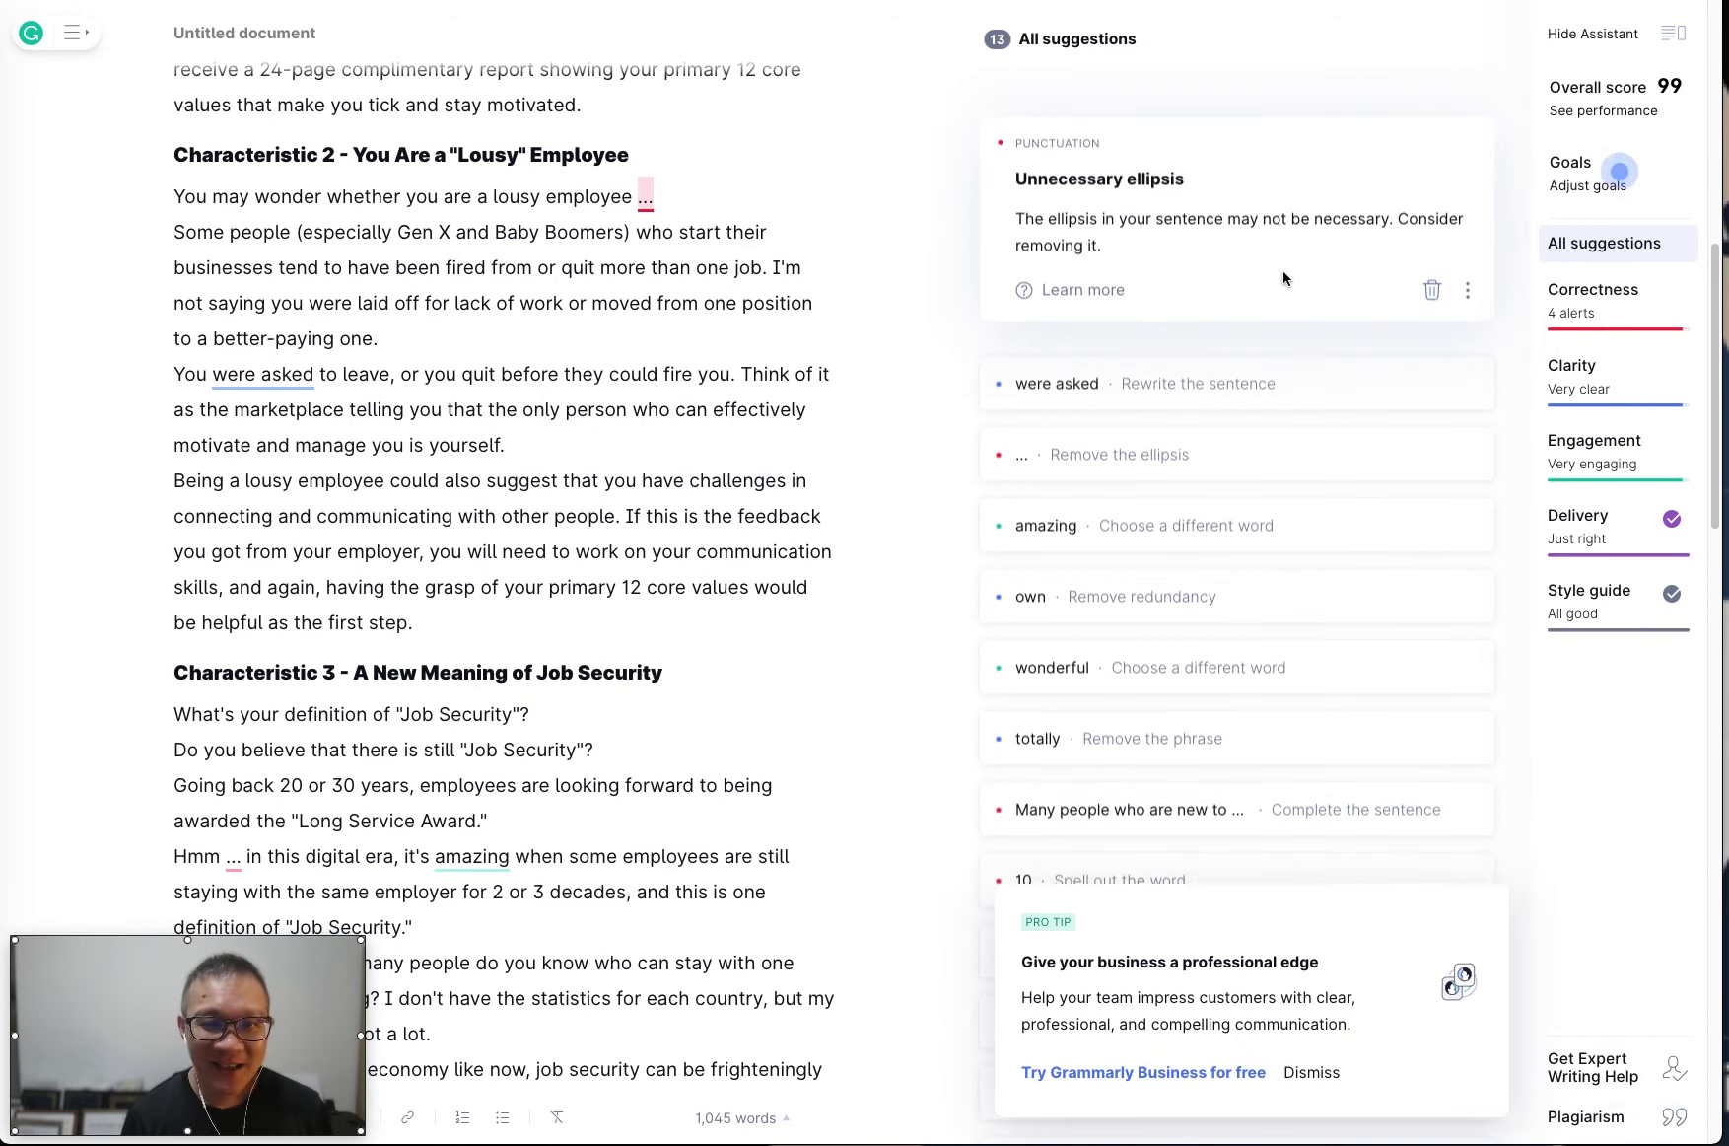
Replace "amazing" with "fantastic" and remove "own" before "economy" in Characteristic 3, and replace "wonderful" with "tremendous" in Characteristic 4.
{"action": "left_click", "coordinate": [1108, 506]}
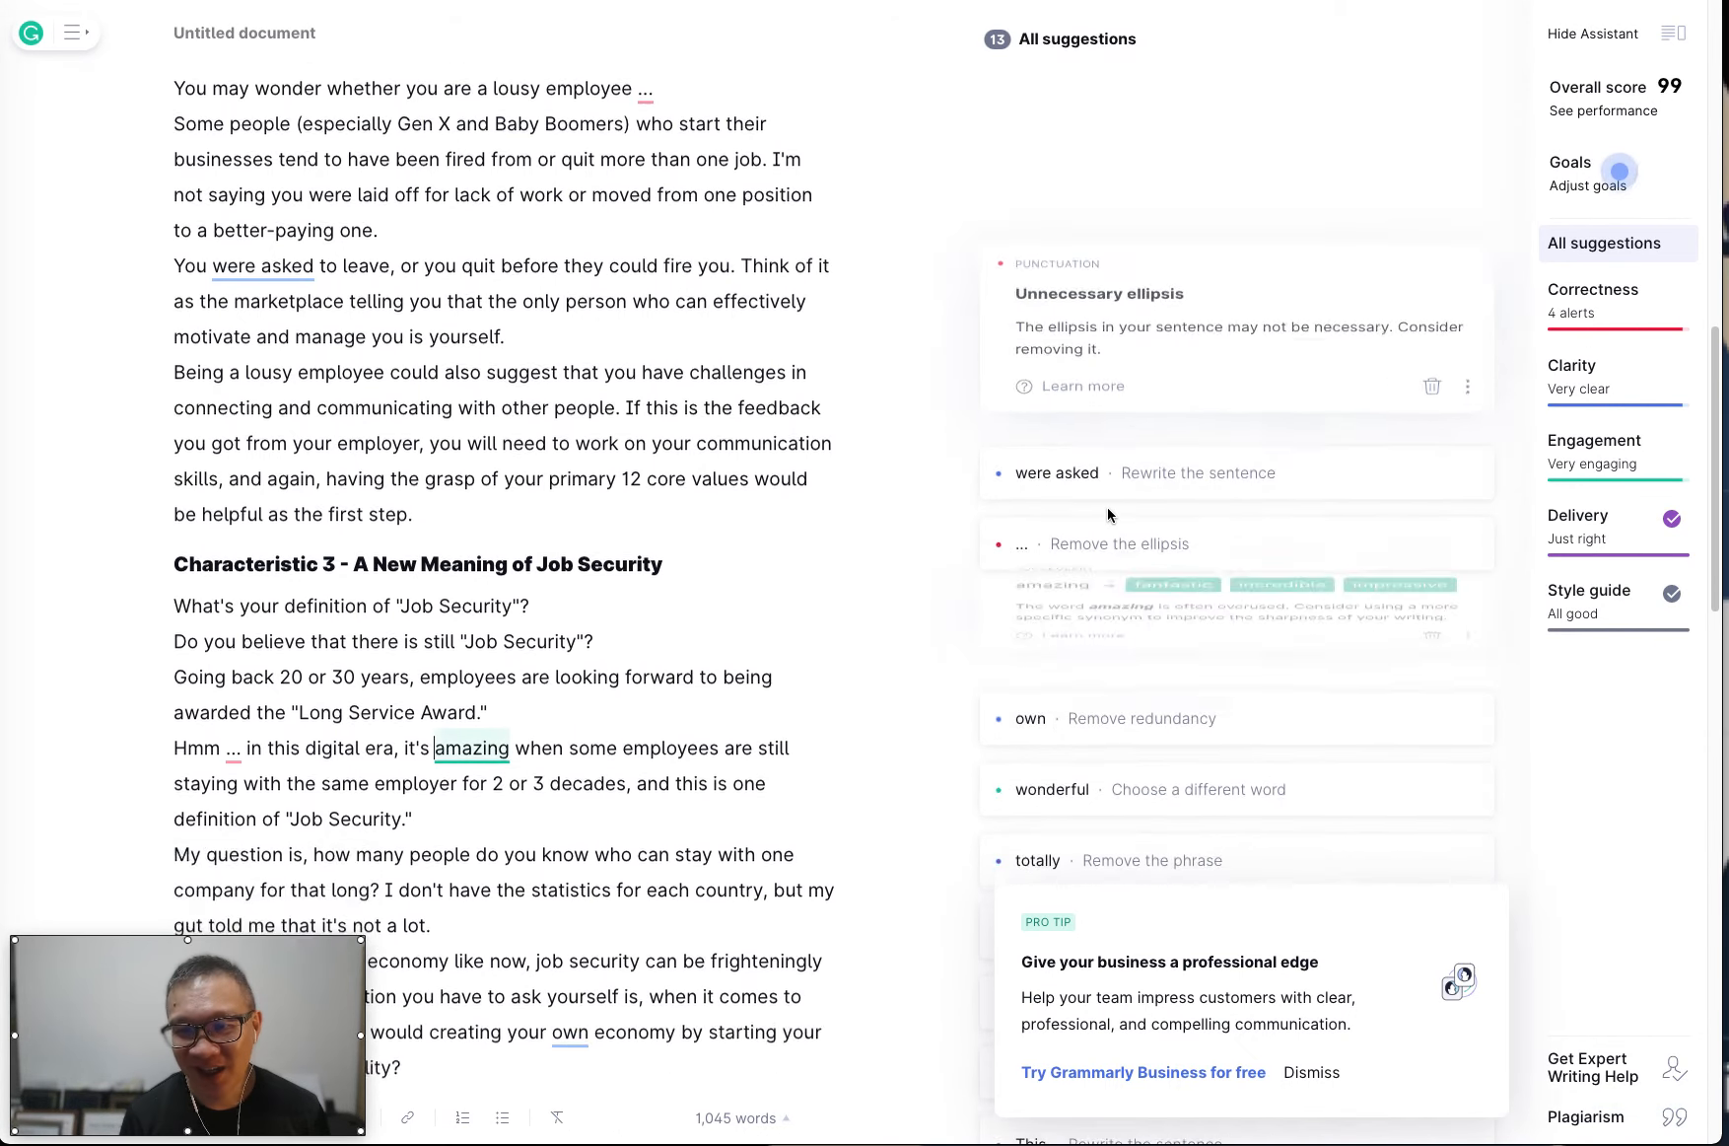
{"action": "left_click", "coordinate": [1173, 511]}
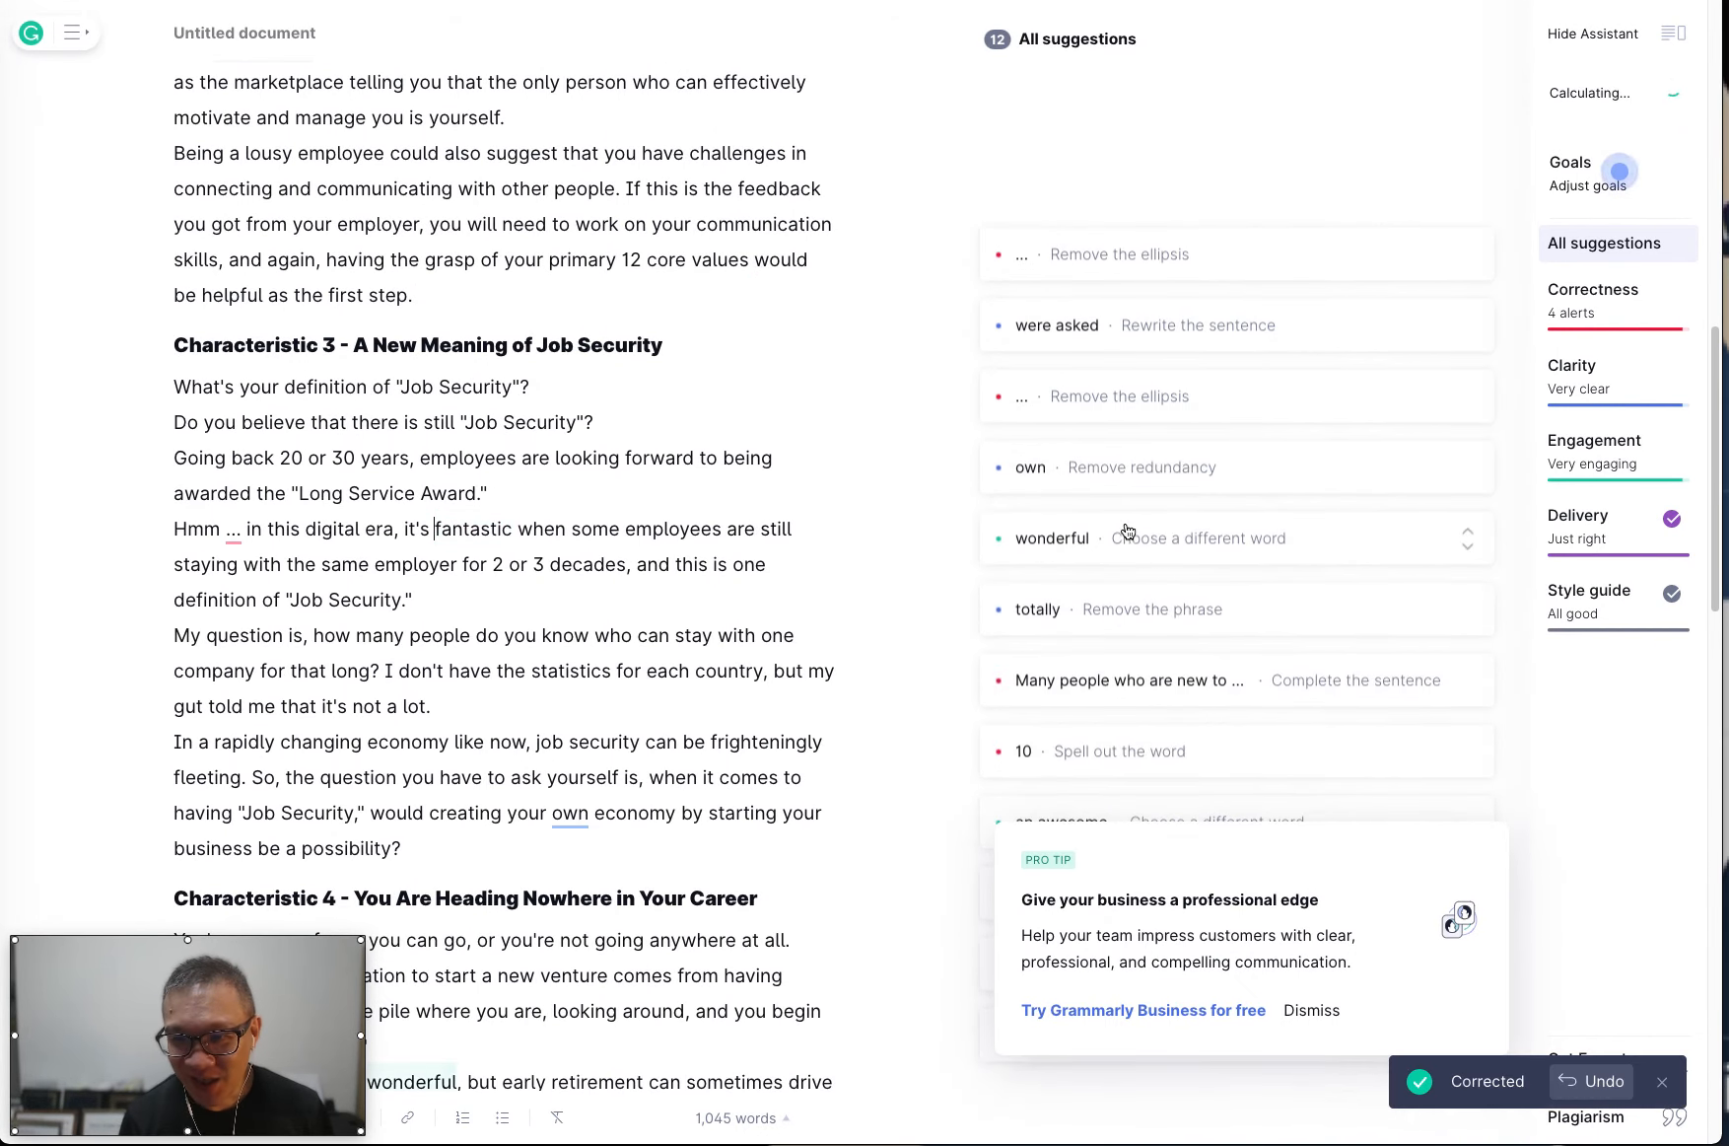
{"action": "left_click", "coordinate": [1108, 486]}
{"action": "left_click", "coordinate": [1043, 493]}
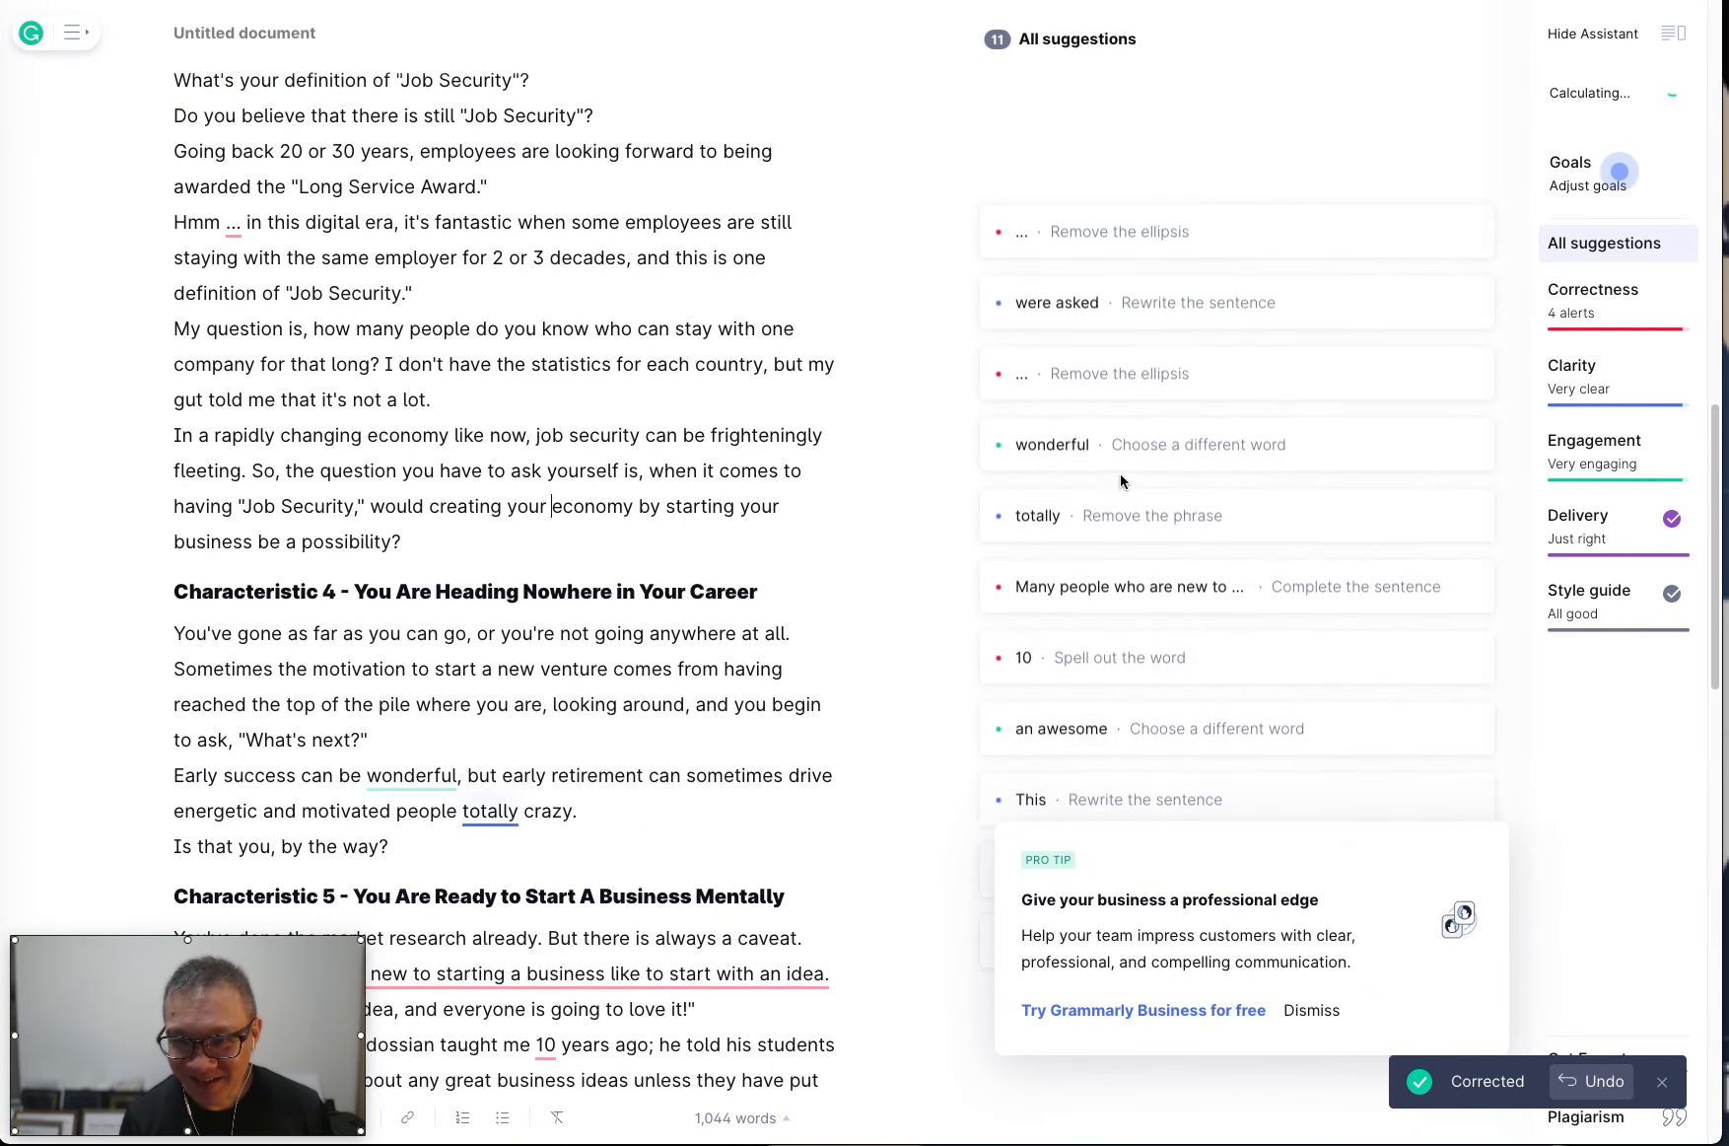
{"action": "left_click", "coordinate": [1120, 465]}
{"action": "left_click", "coordinate": [1149, 484]}
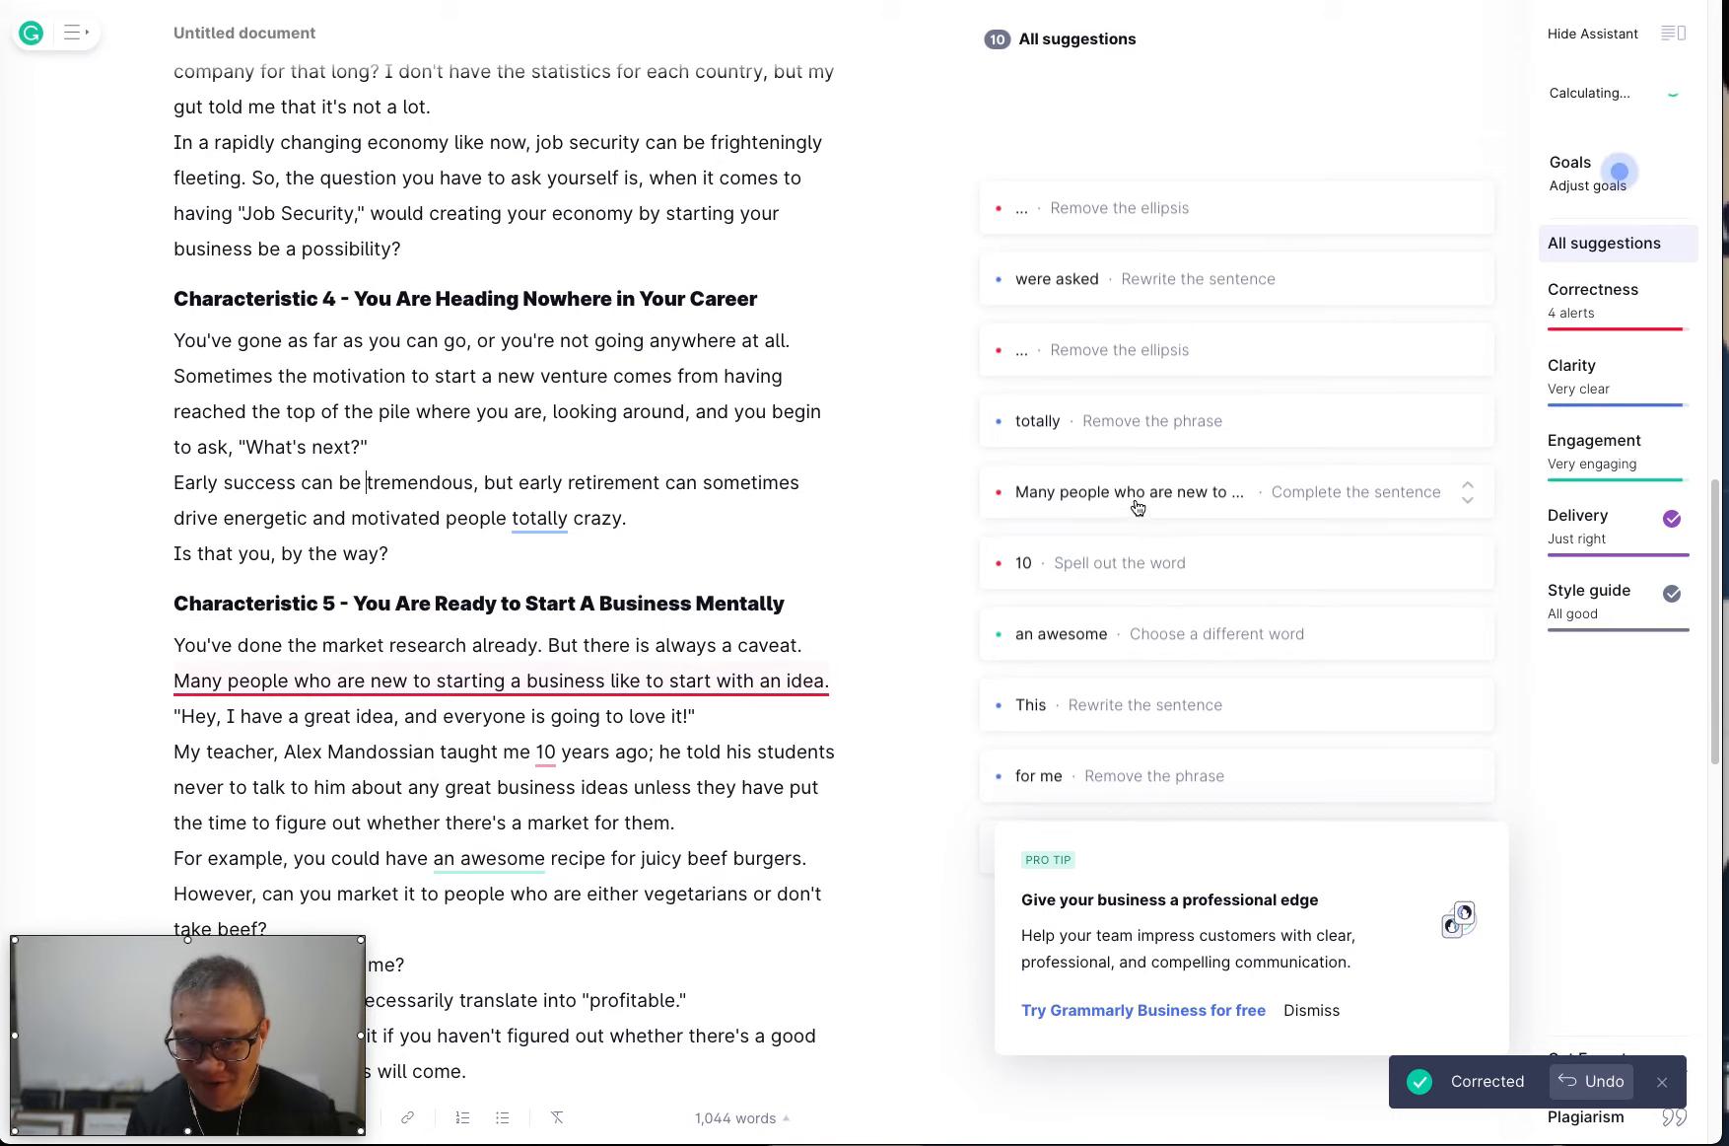
Remove "totally" from Characteristic 4 and review the sentence-fragment suggestion in Characteristic 5 and the ellipsis suggestion in Characteristic 3.
{"action": "left_click", "coordinate": [1098, 421]}
{"action": "left_click", "coordinate": [1082, 438]}
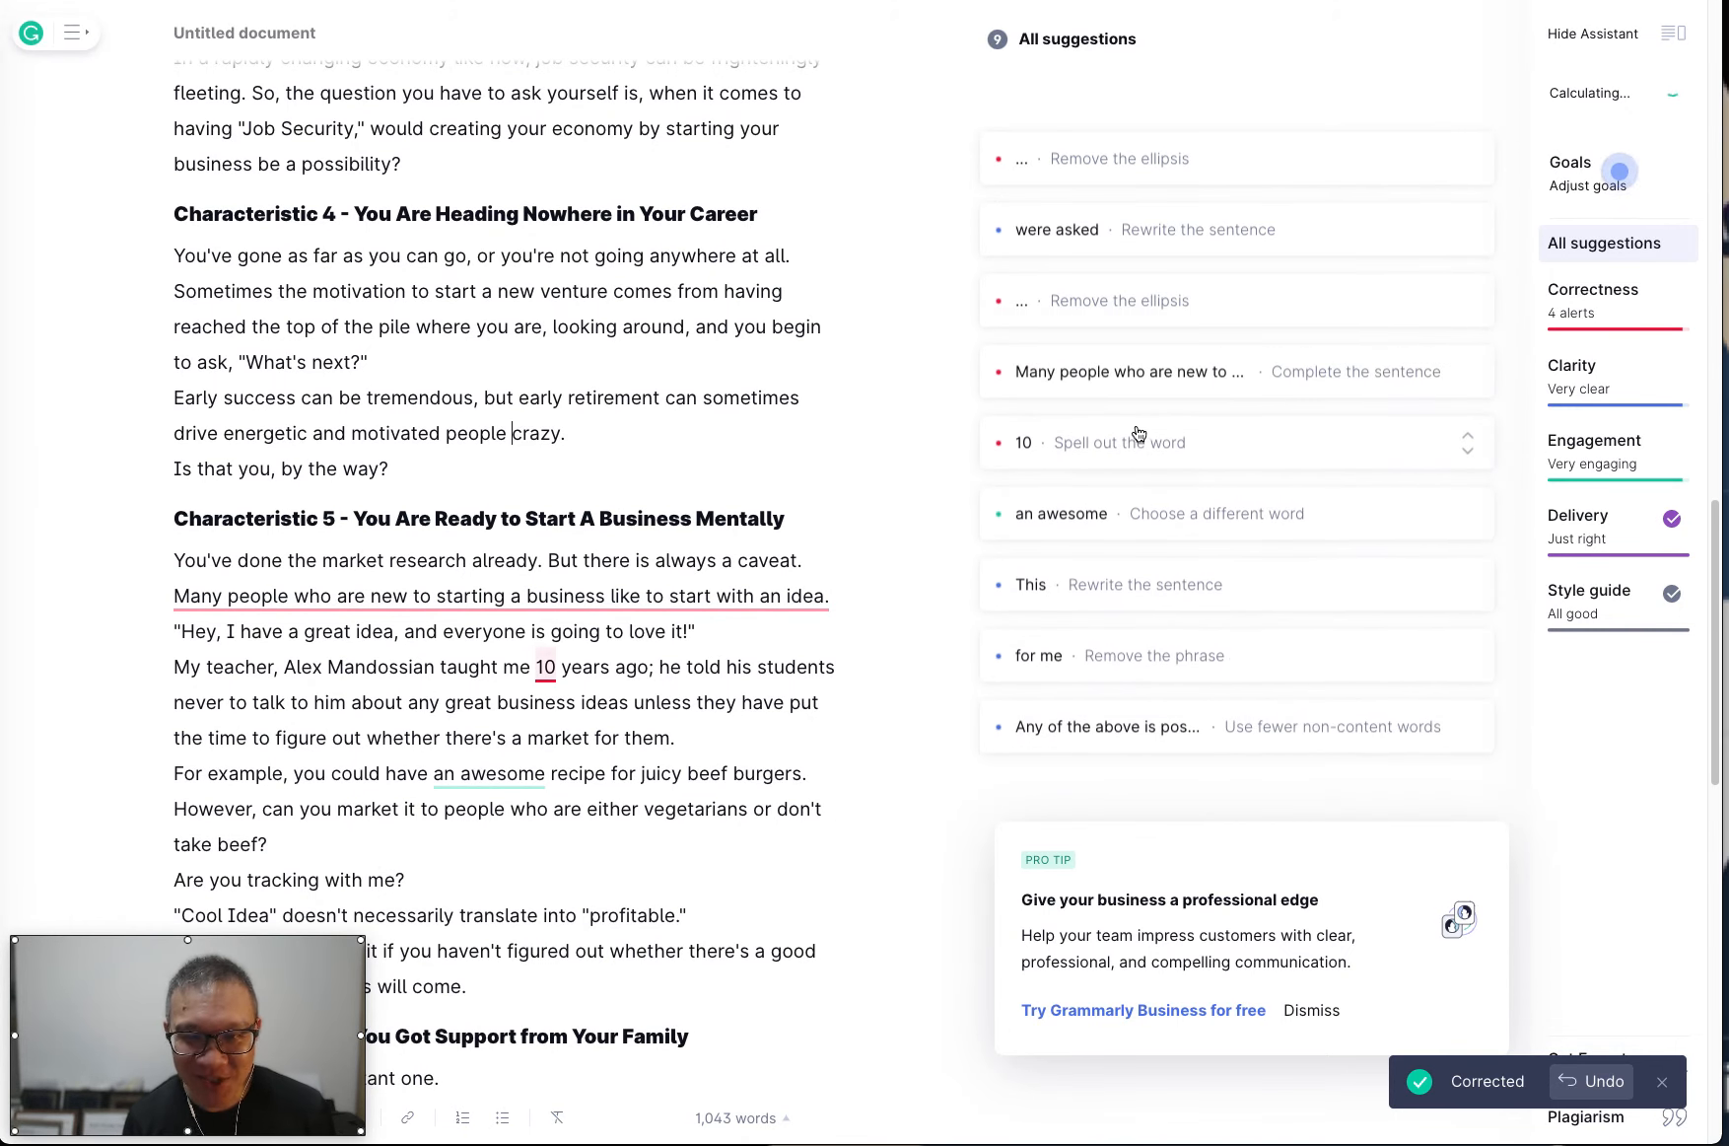
{"action": "left_click", "coordinate": [1112, 370]}
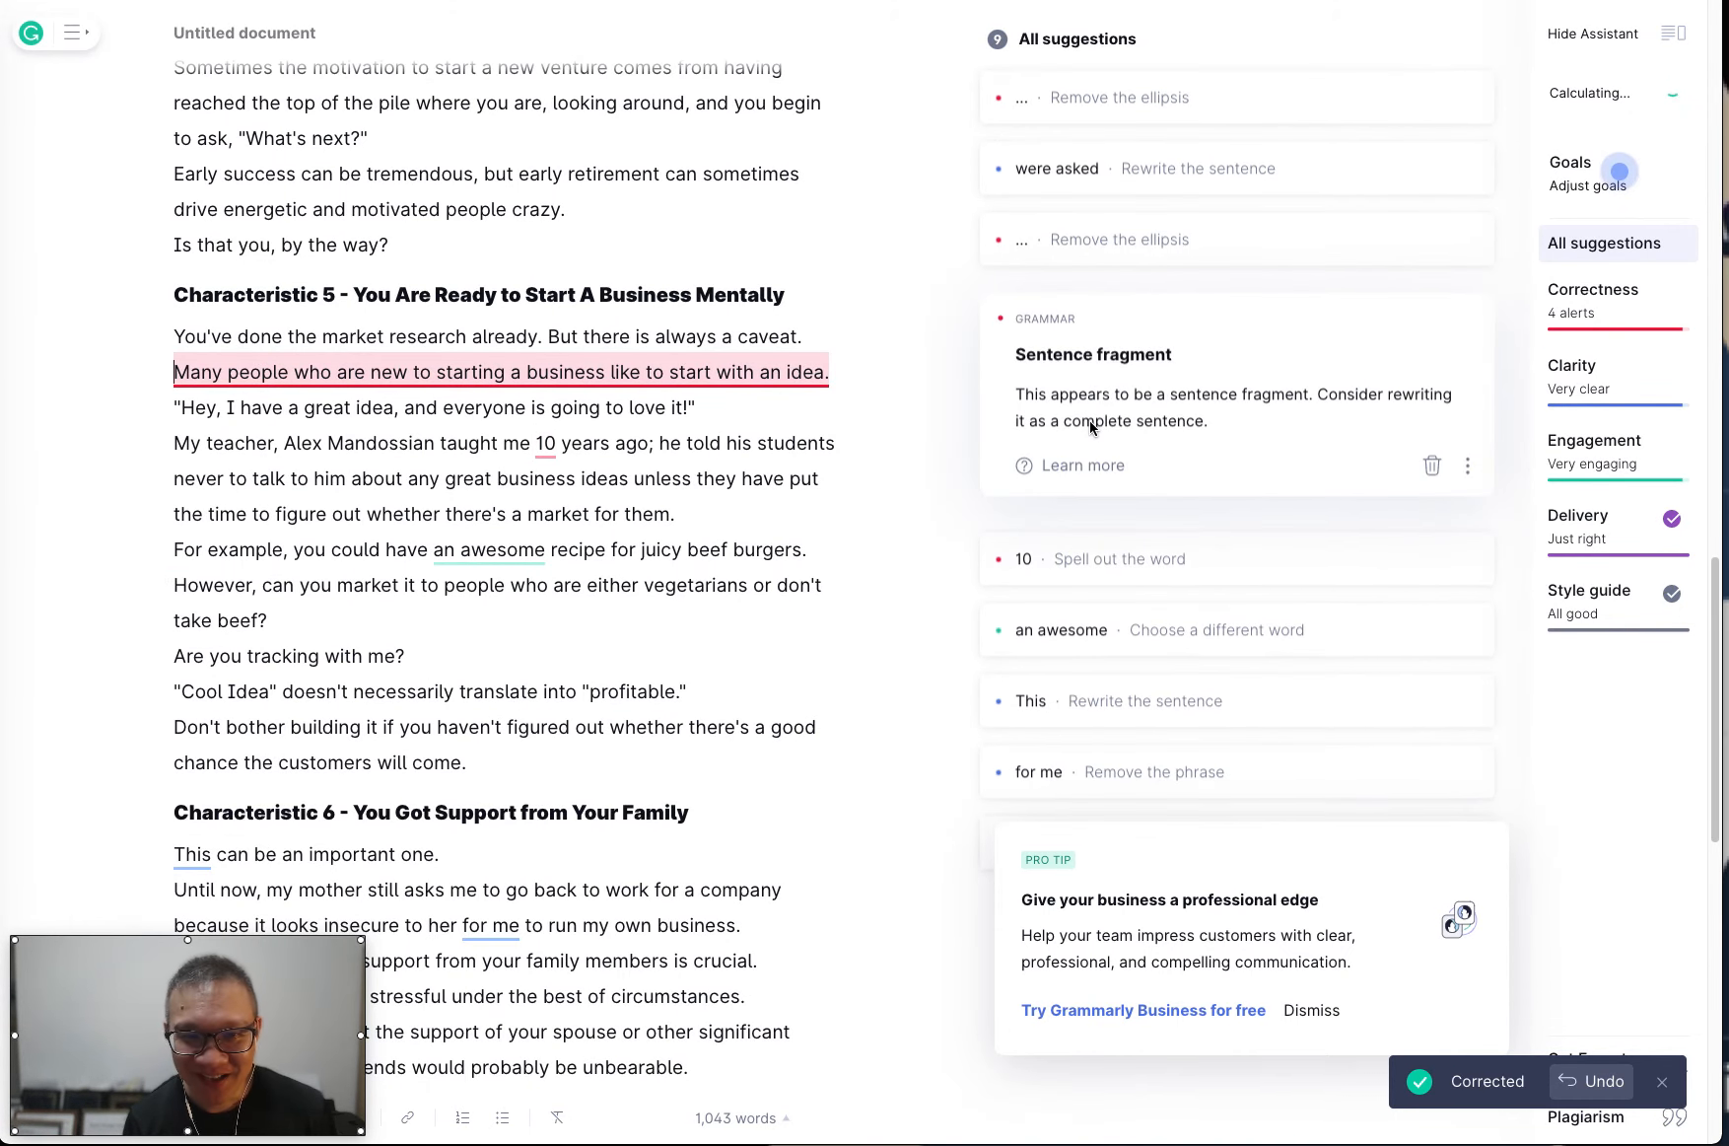
{"action": "left_click", "coordinate": [1137, 245]}
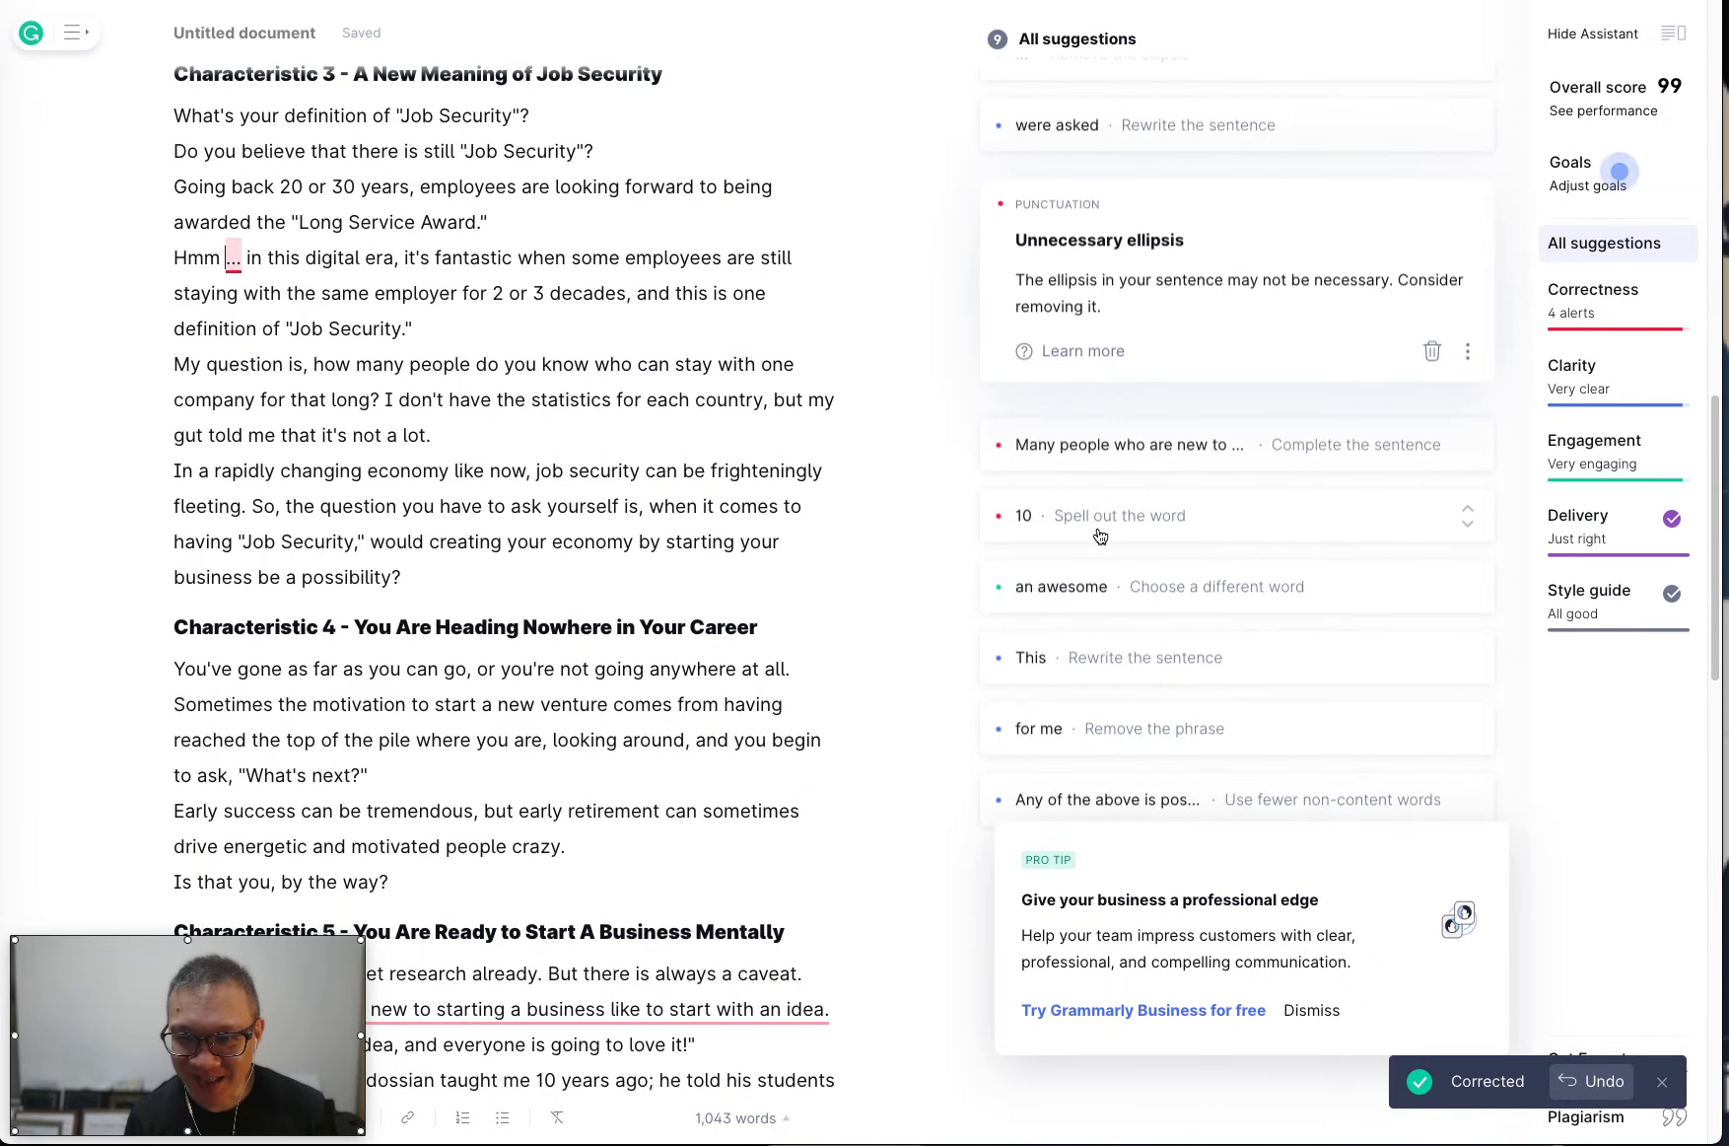
Replace "10" with "ten" and "an awesome" with "a fantastic" in Characteristic 5.
{"action": "left_click", "coordinate": [1099, 512]}
{"action": "left_click", "coordinate": [1099, 534]}
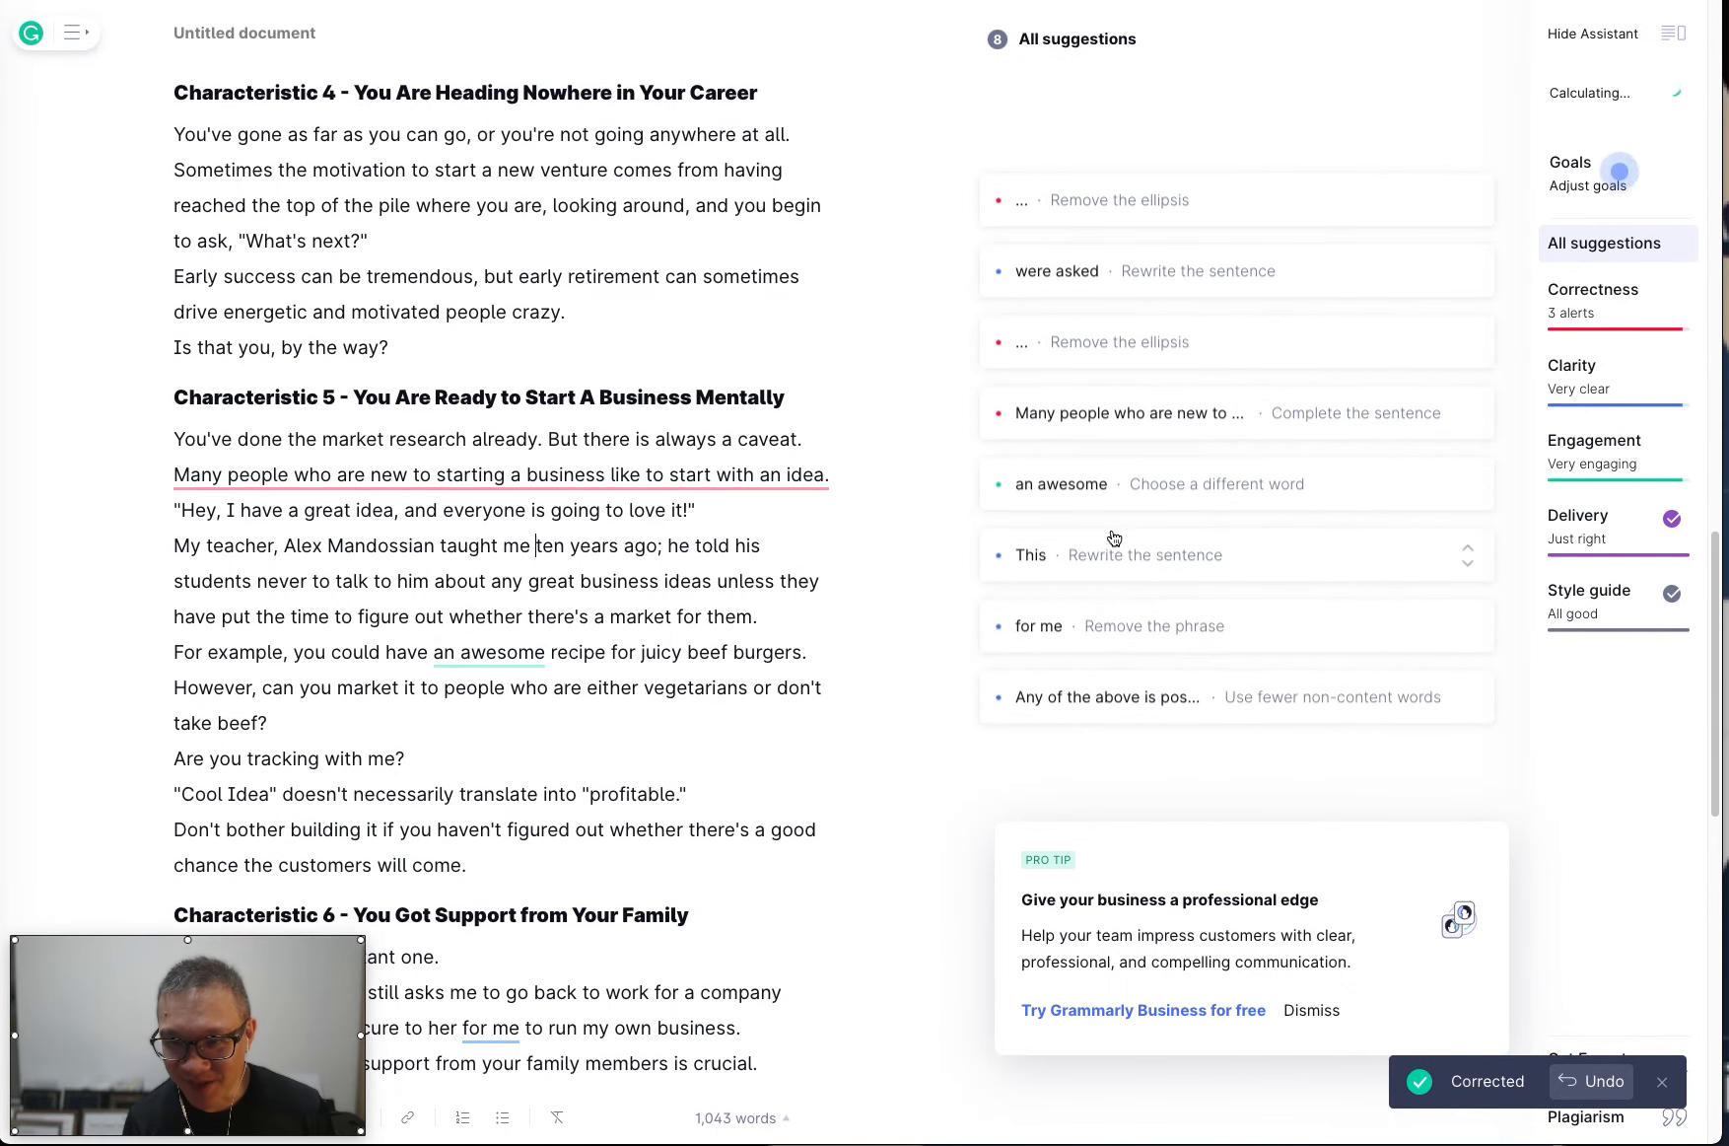
{"action": "left_click", "coordinate": [1104, 503]}
{"action": "left_click", "coordinate": [1219, 507]}
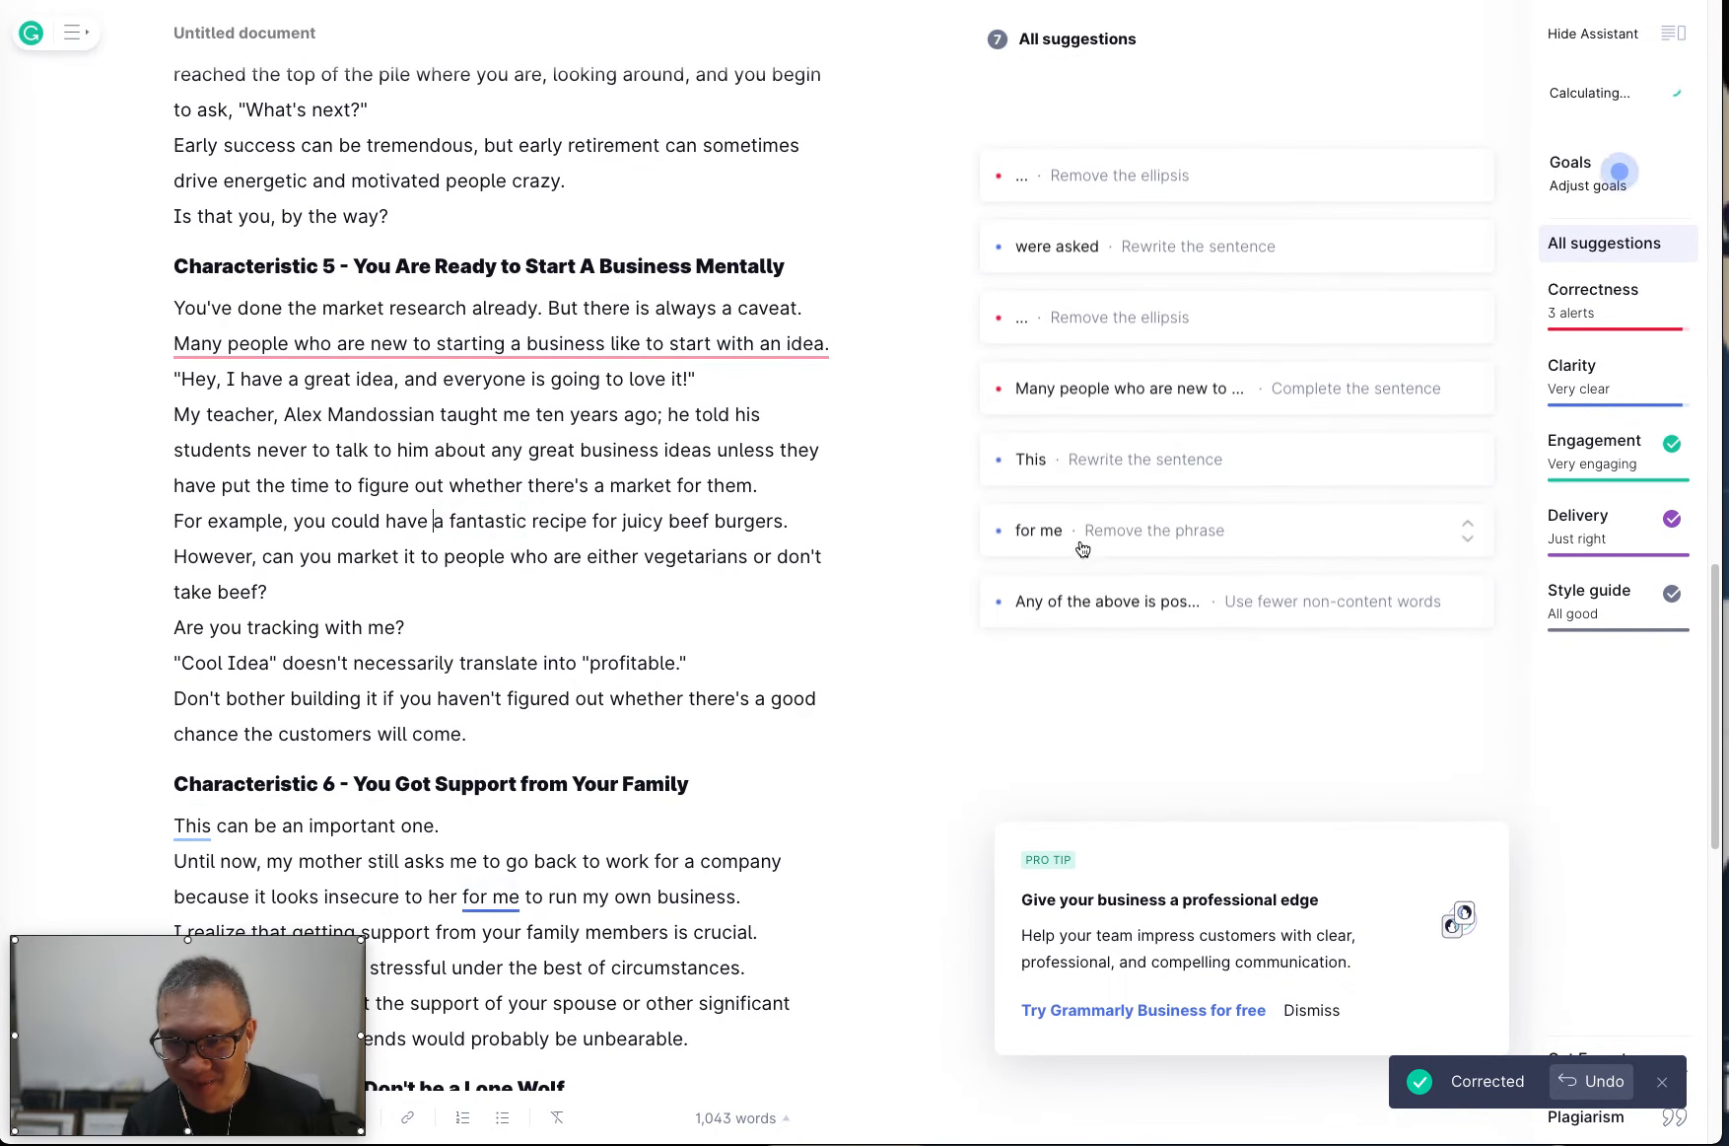
Remove "for me" from Characteristic 6 and review the unclear-antecedent suggestion there and the wordy-sentence suggestion in Characteristic 7.
{"action": "left_click", "coordinate": [1086, 485]}
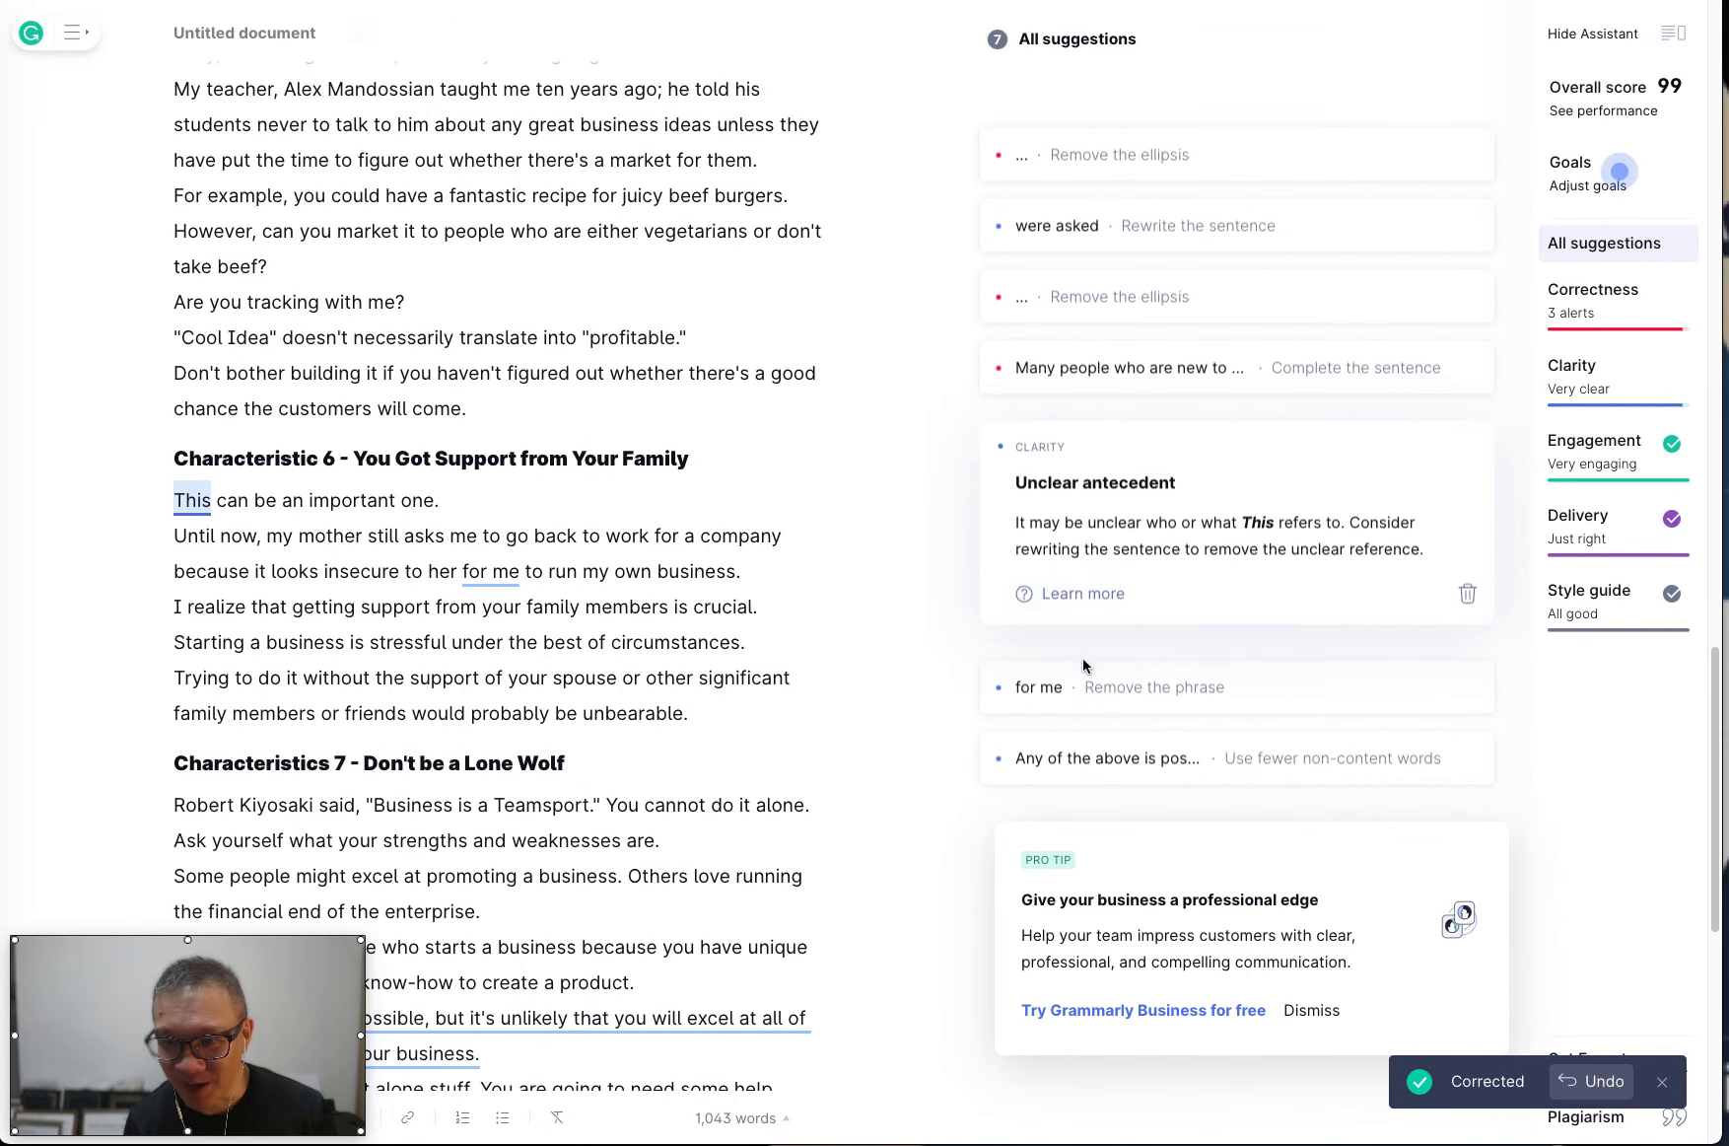
{"action": "left_click", "coordinate": [1084, 682]}
{"action": "left_click", "coordinate": [1063, 698]}
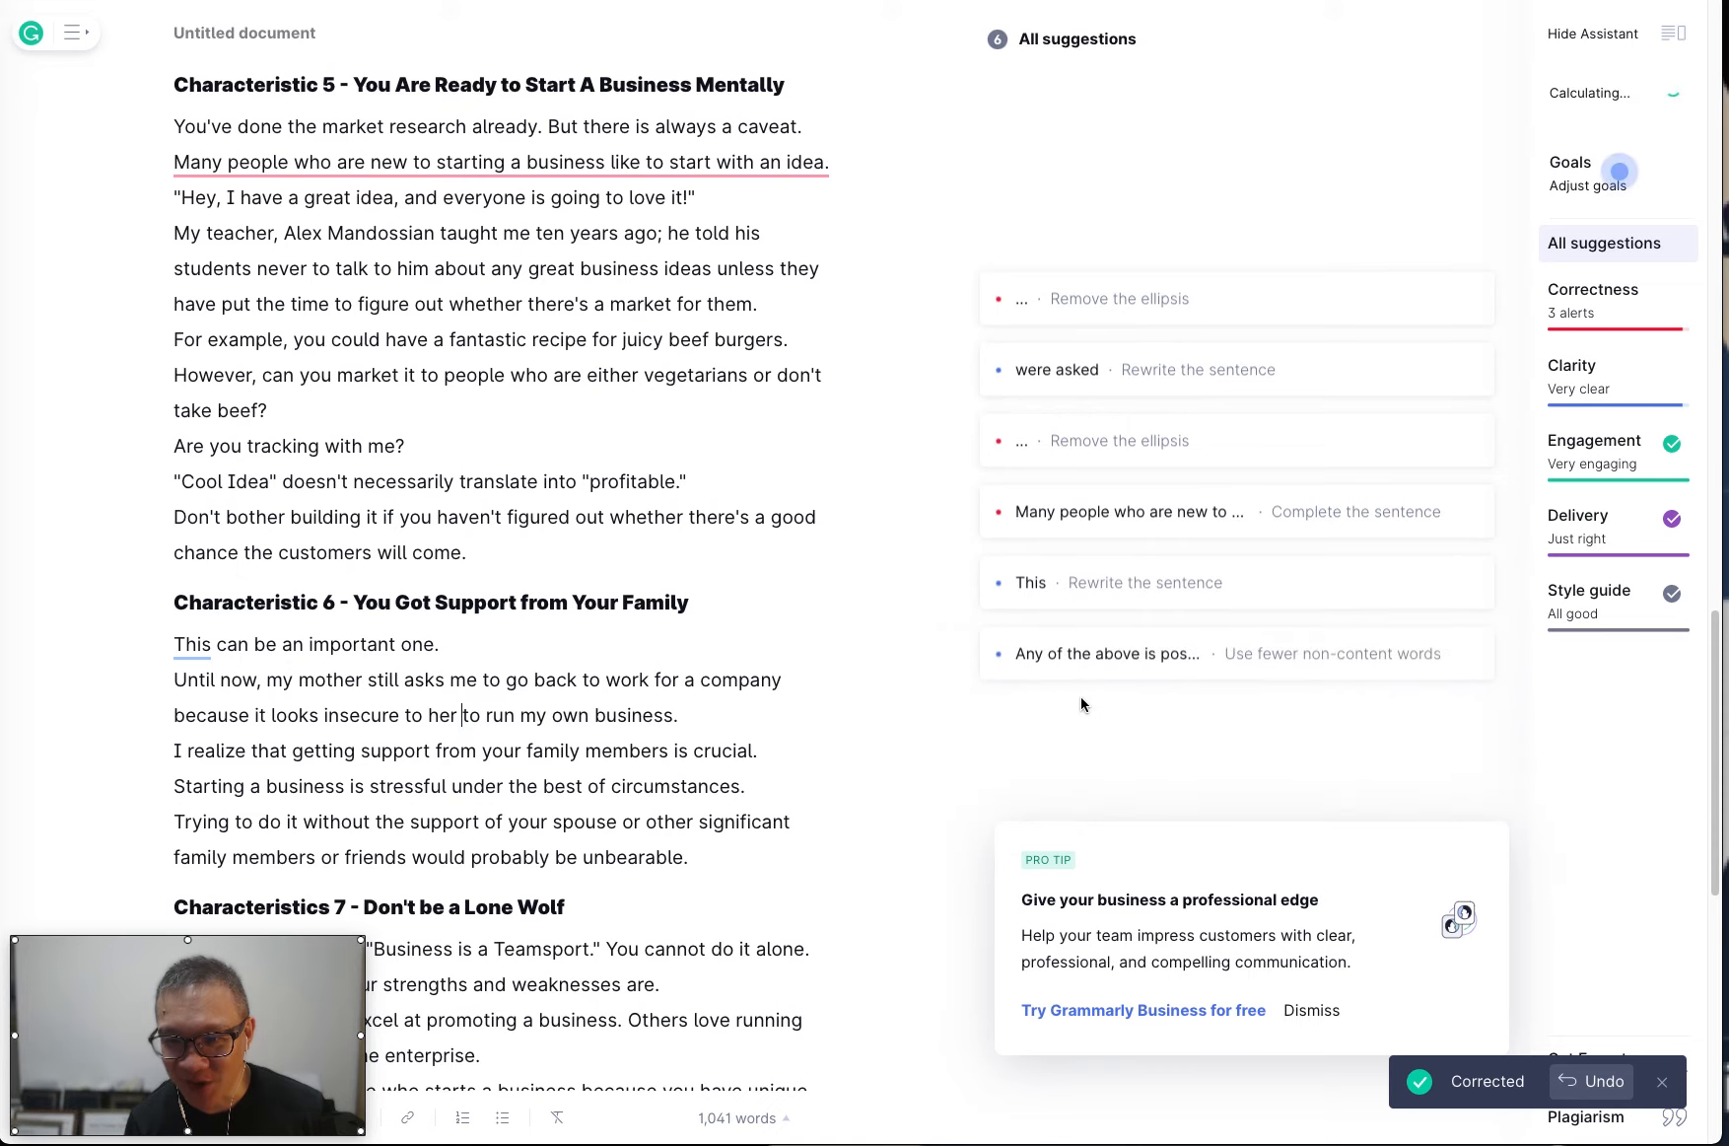
{"action": "left_click", "coordinate": [1117, 656]}
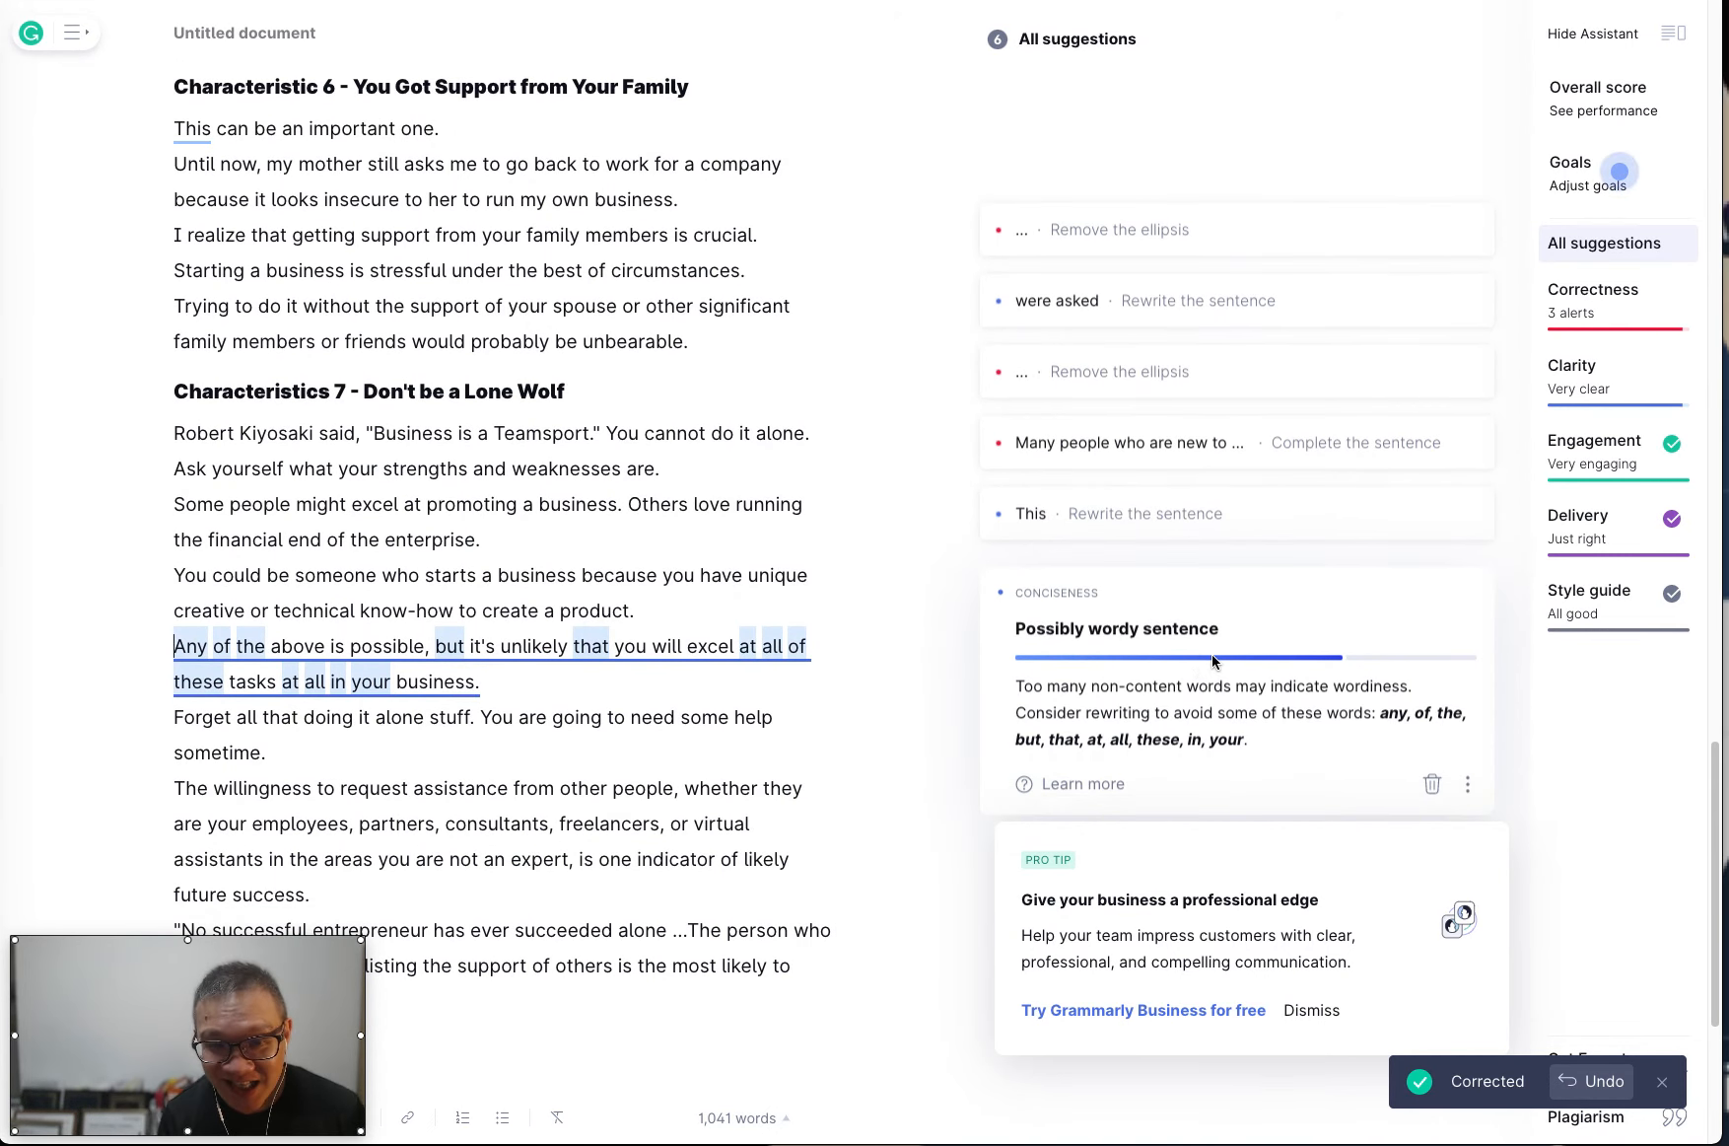
{"action": "scroll", "coordinate": [1213, 660], "scroll_direction": "down", "scroll_amount": 2}
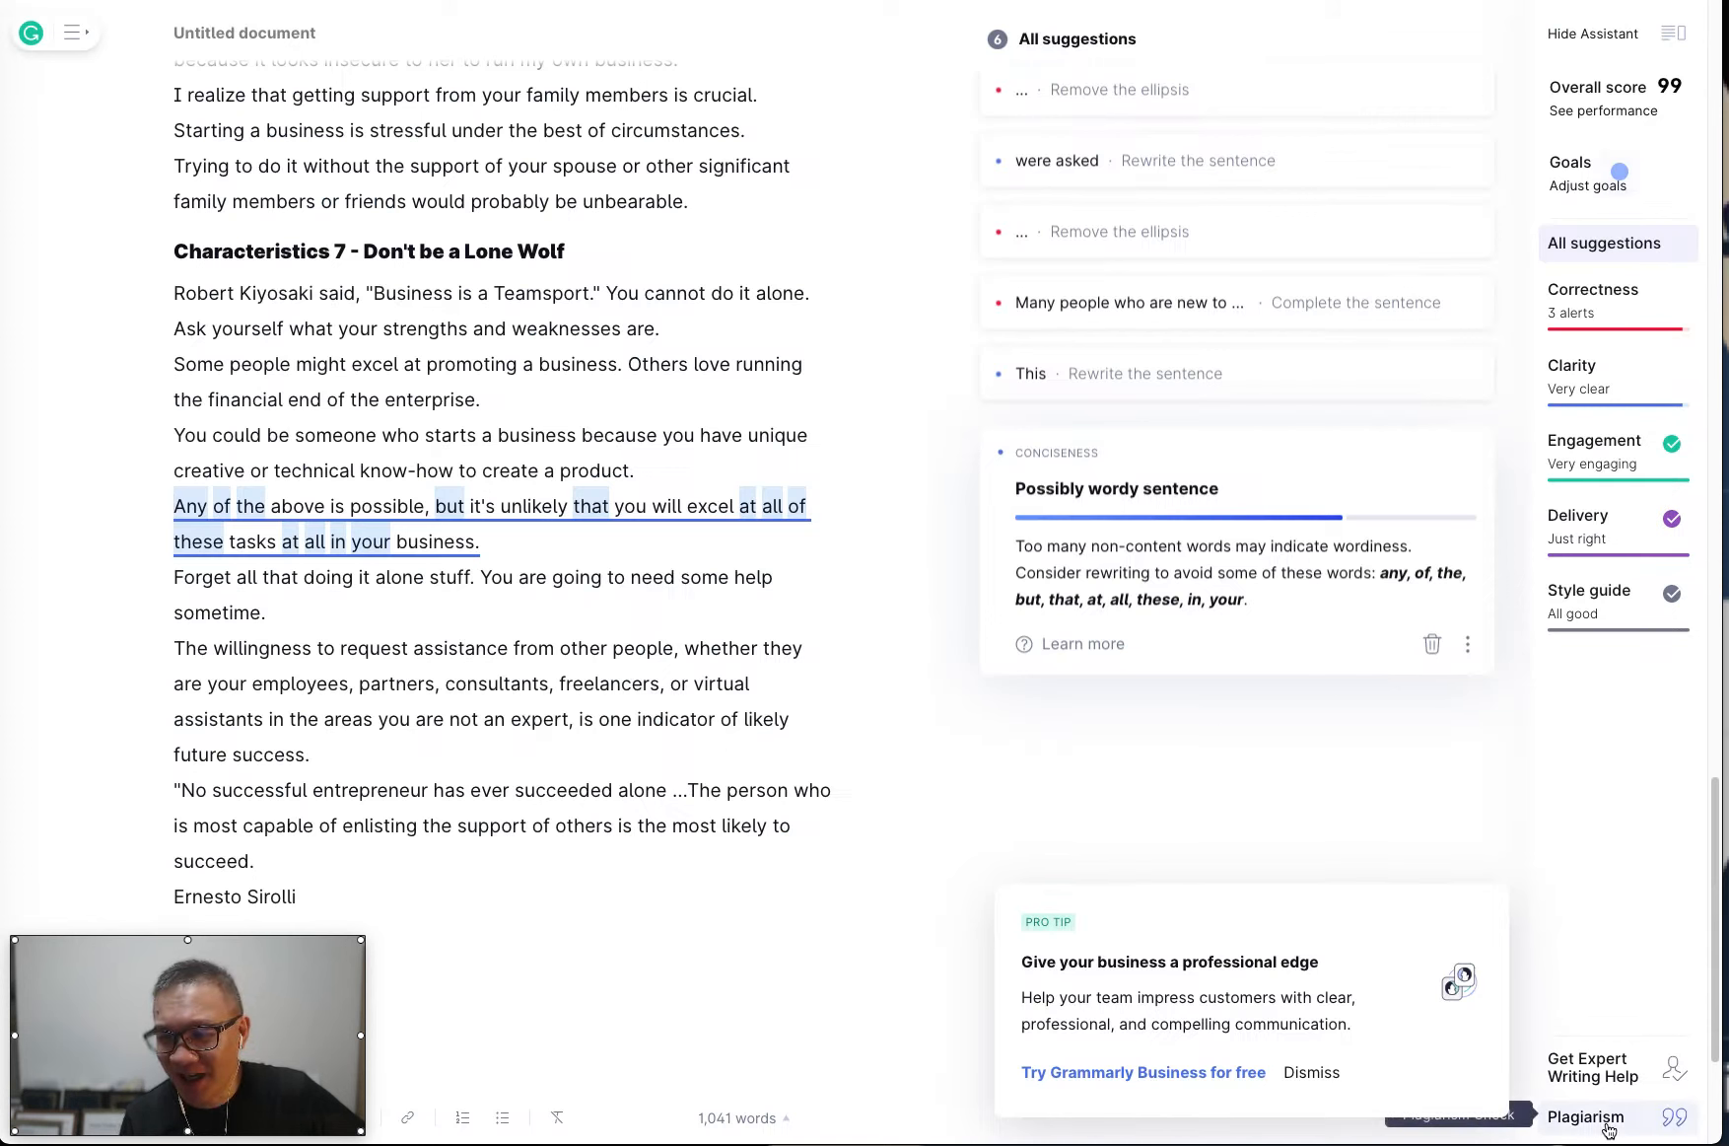
Run a plagiarism check on the article and dismiss the match from the LinkedIn article.
{"action": "left_click", "coordinate": [1609, 1123]}
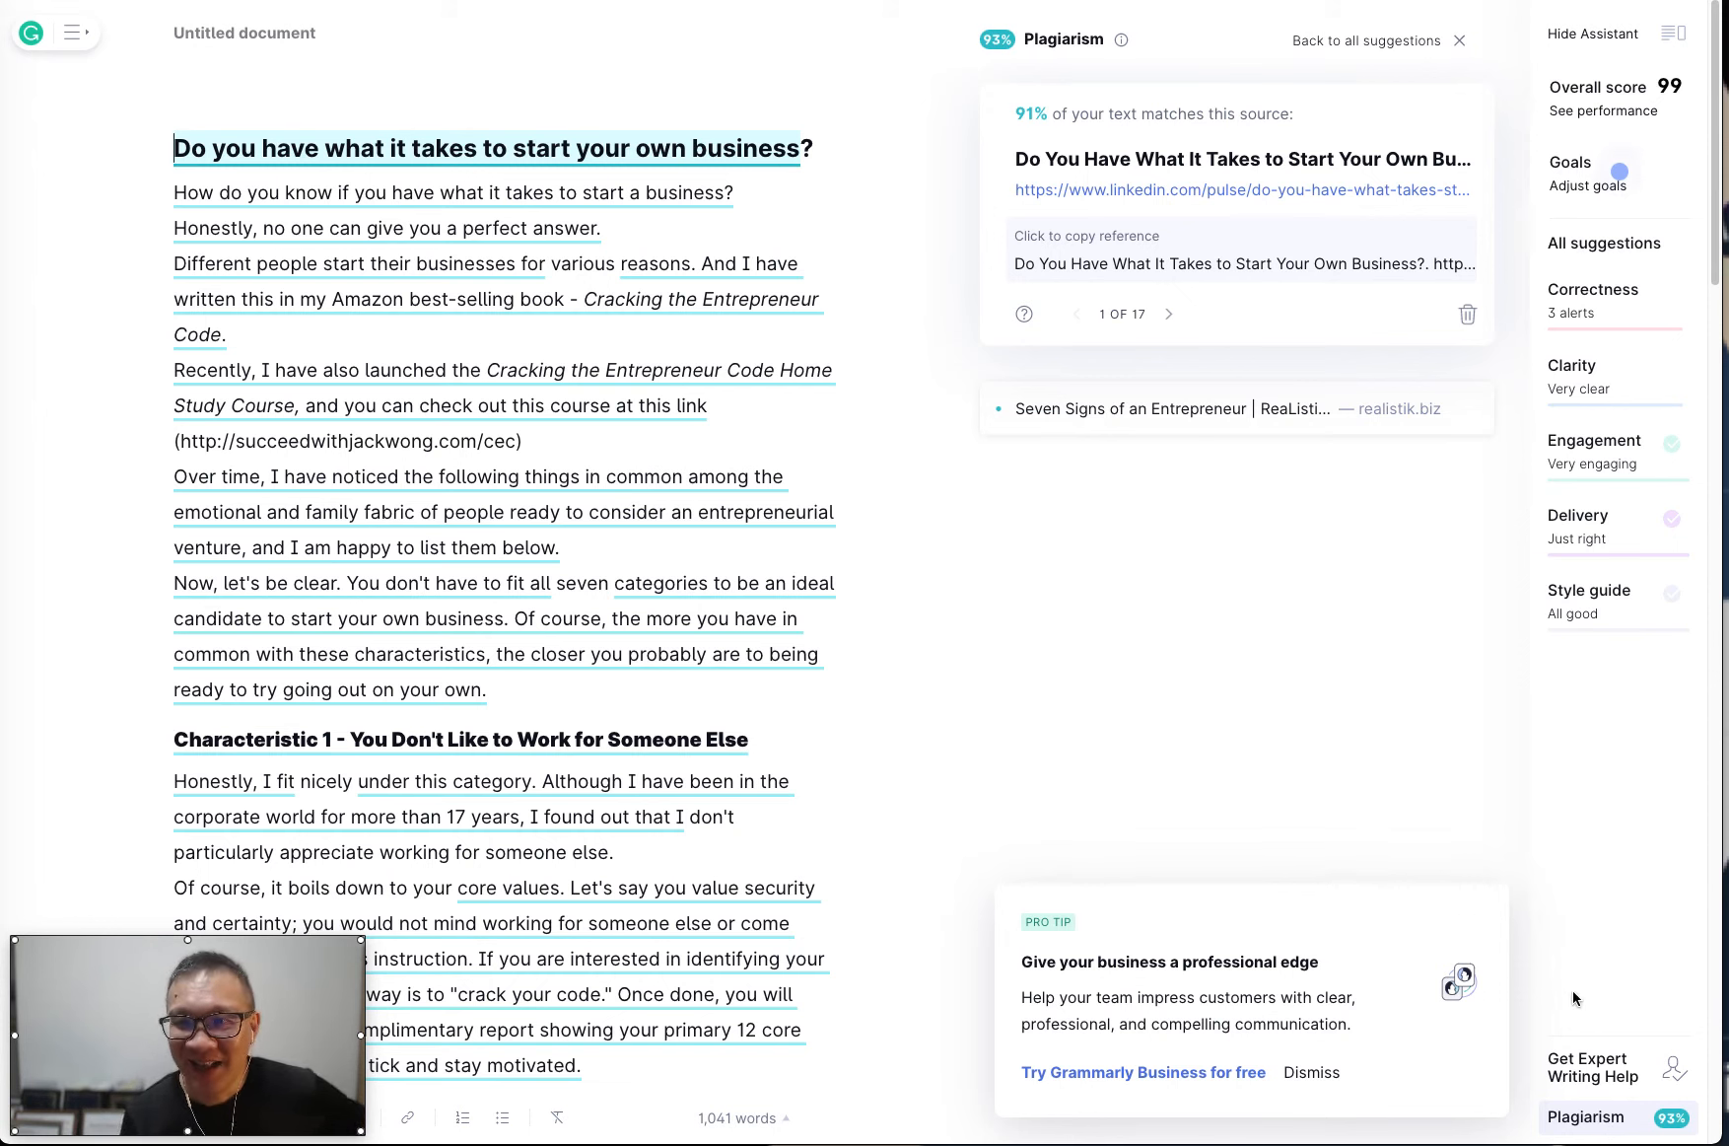
{"action": "right_click", "coordinate": [1212, 196]}
{"action": "left_click", "coordinate": [1248, 200]}
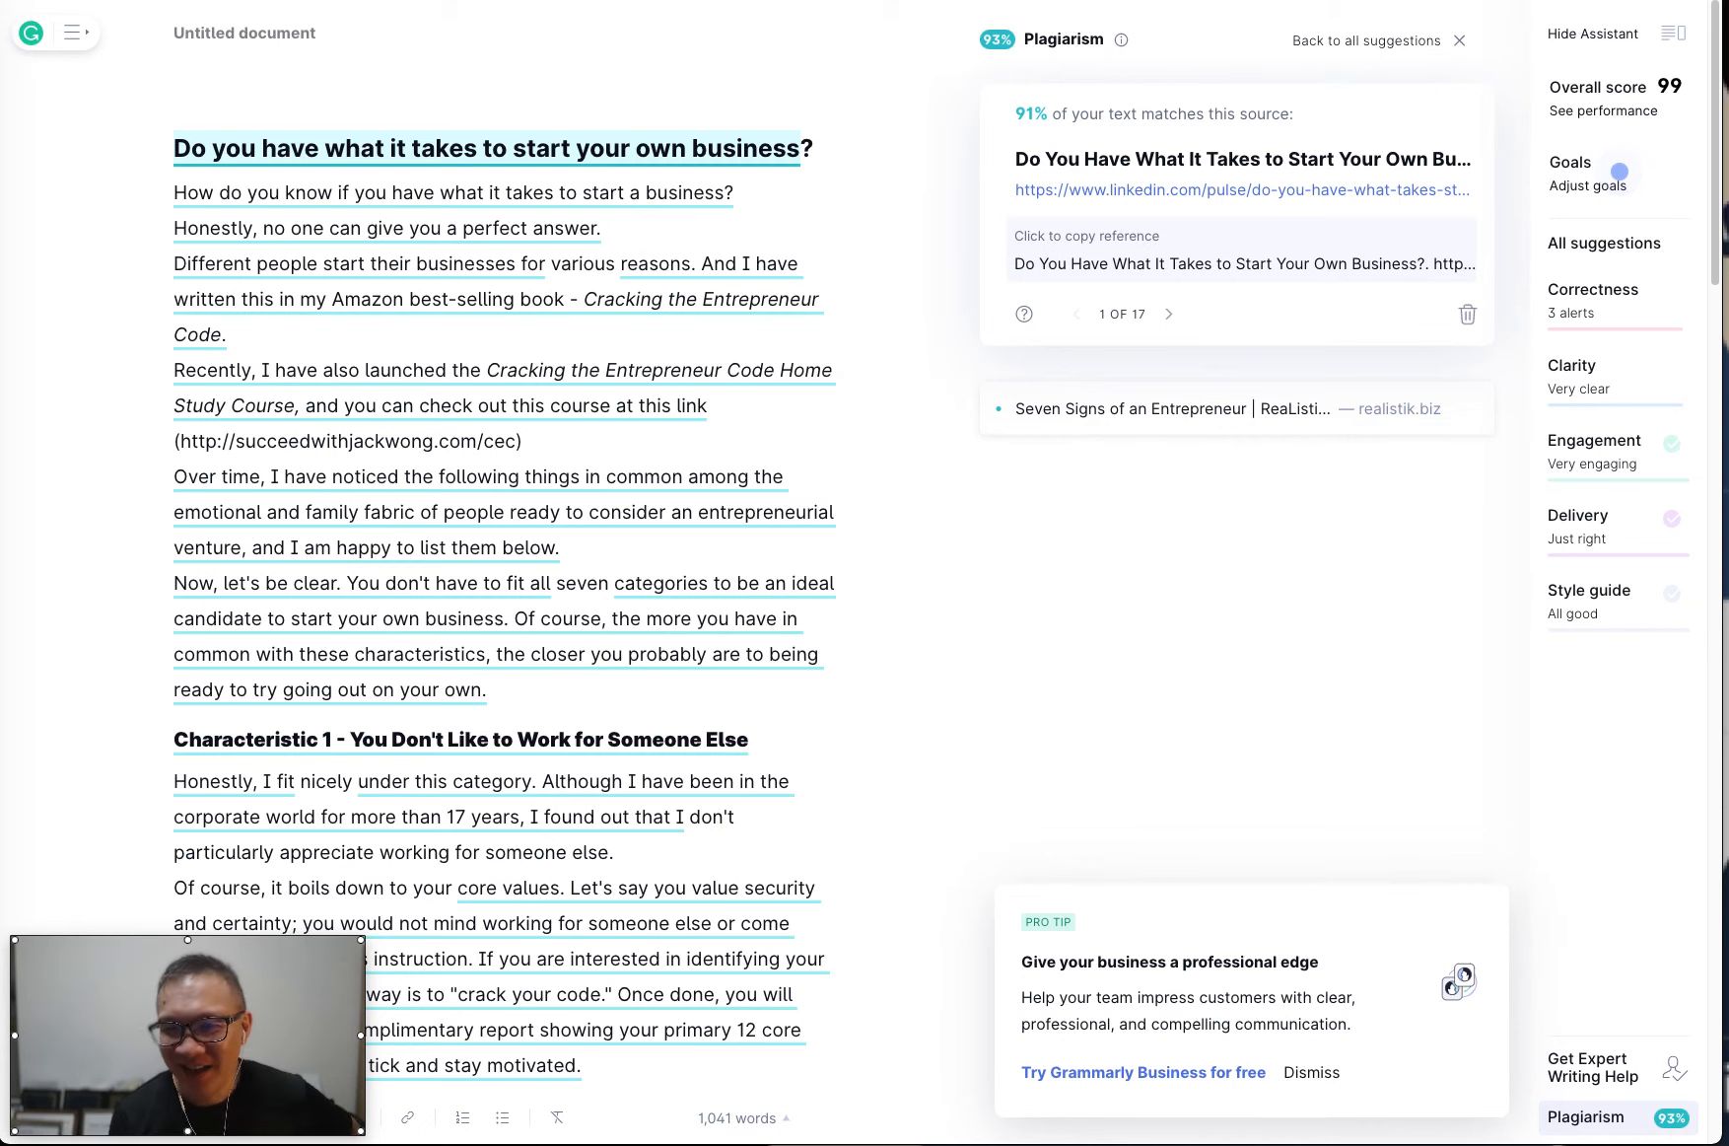
{"action": "left_click", "coordinate": [1469, 314]}
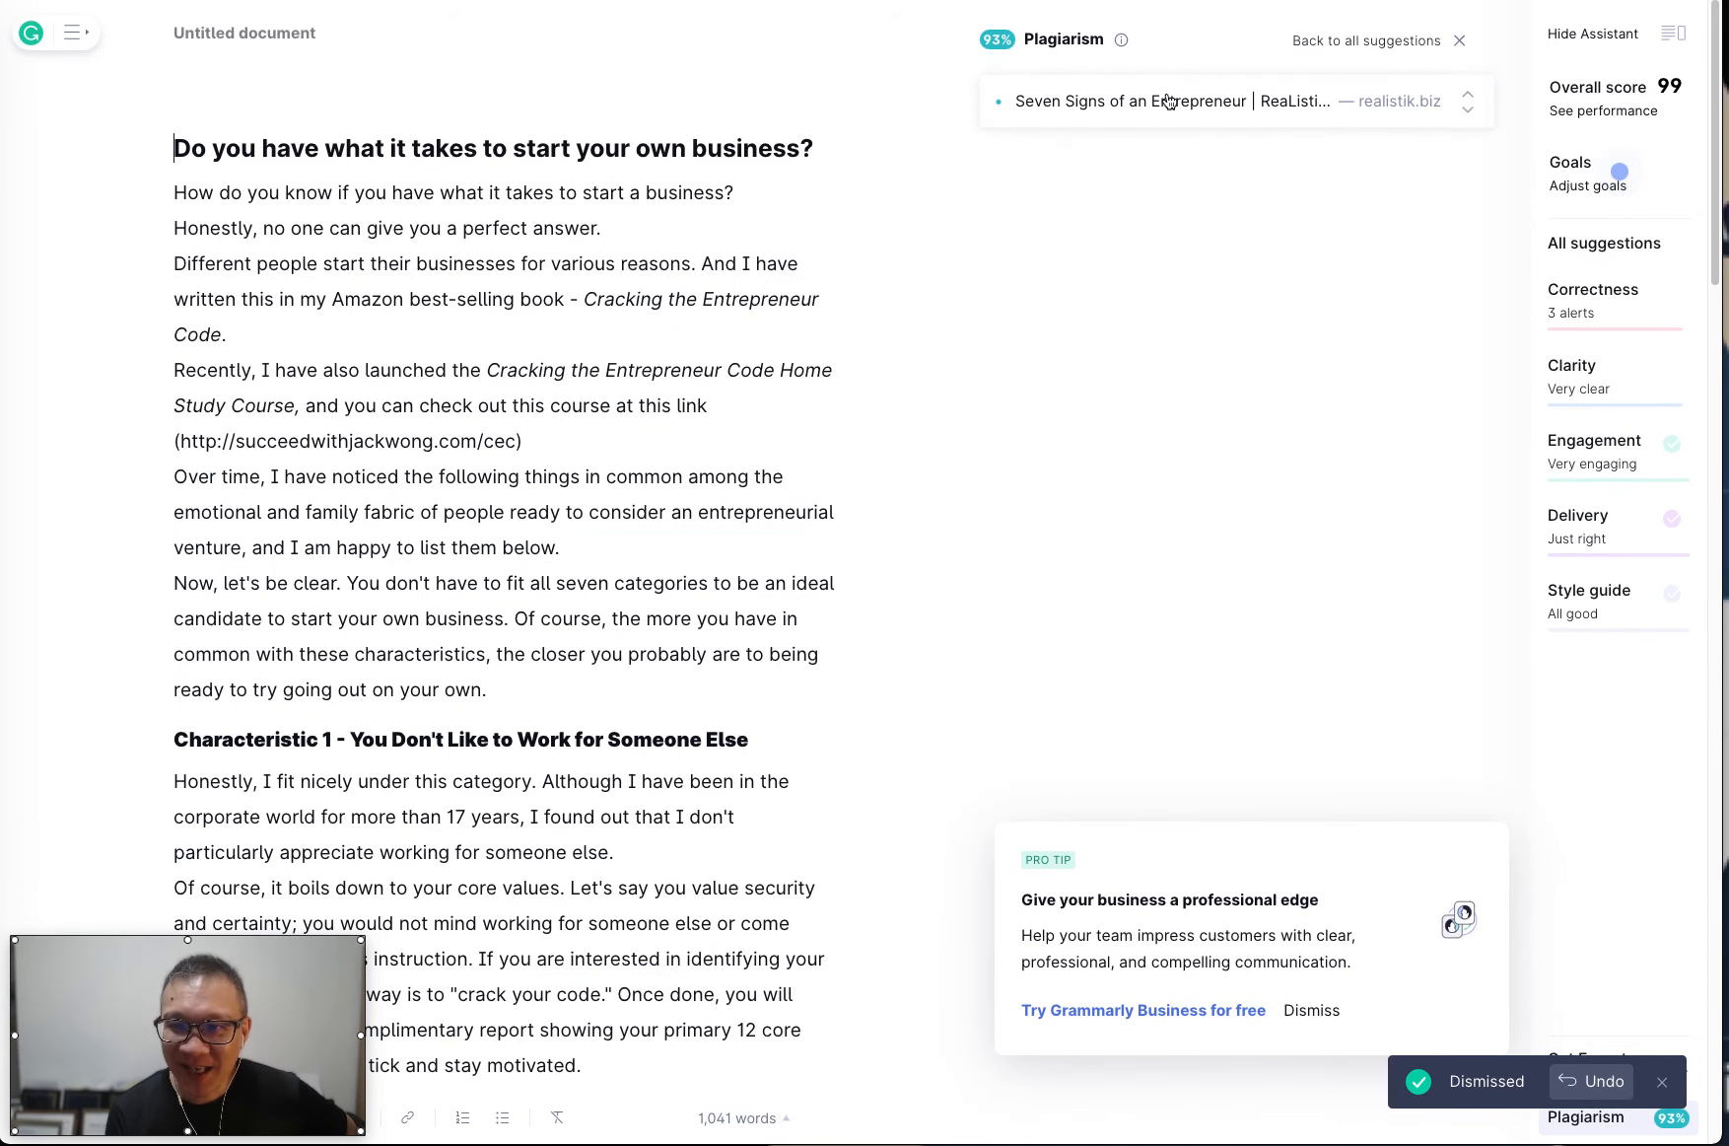
Examine and dismiss the realistik.biz plagiarism match, and return to the full list of writing suggestions.
{"action": "left_click", "coordinate": [1168, 101]}
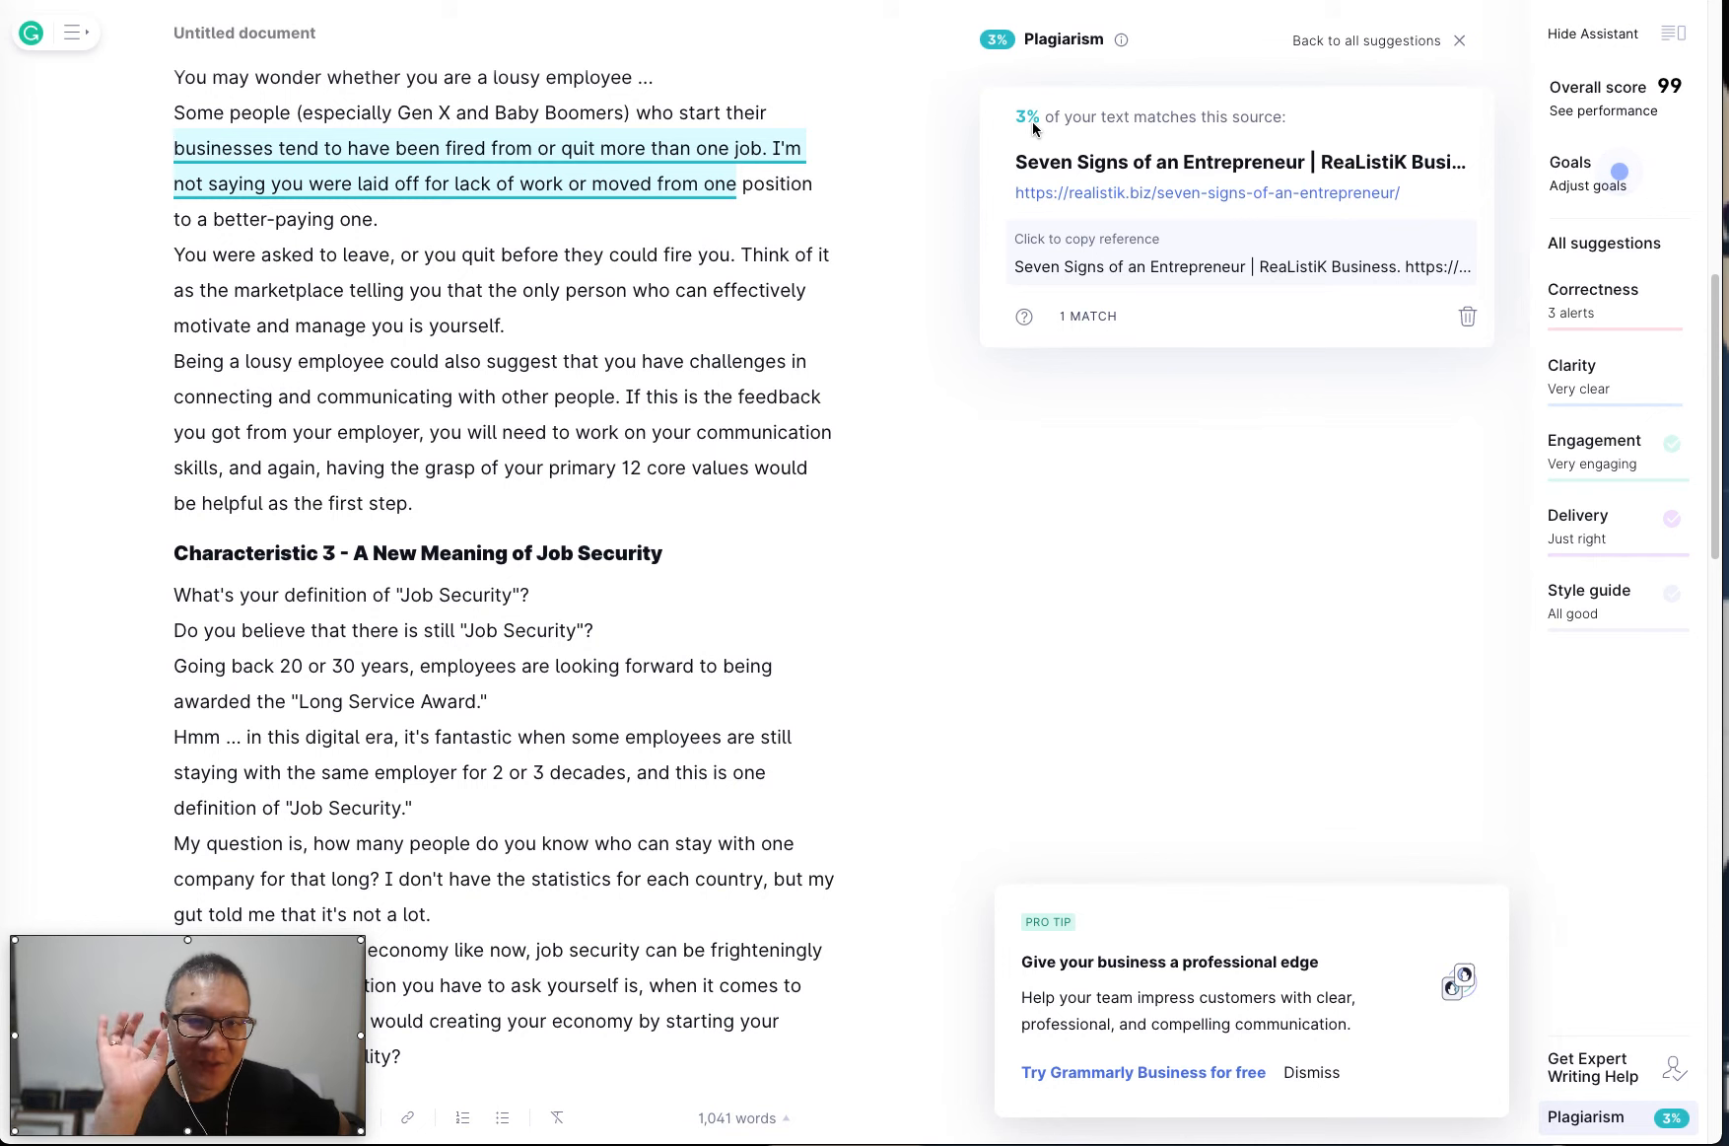
{"action": "mouse_move", "coordinate": [1121, 49]}
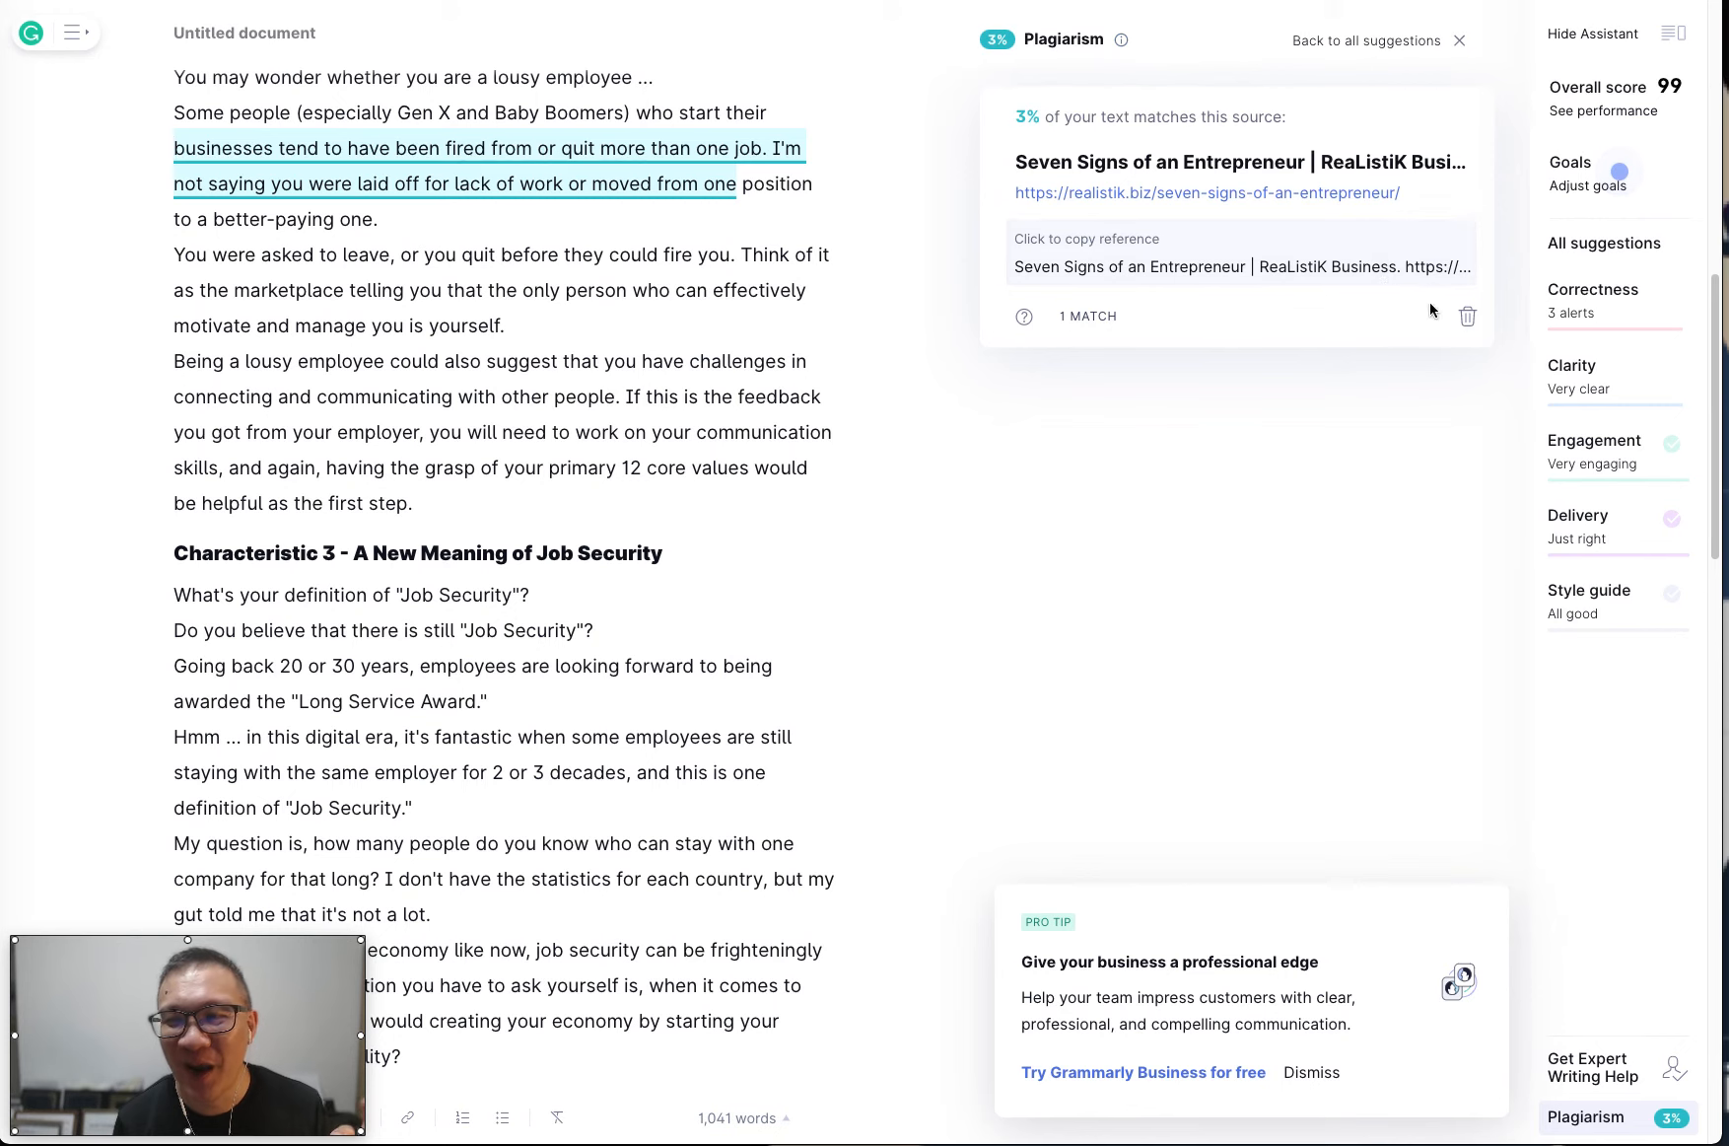
{"action": "left_click", "coordinate": [1467, 316]}
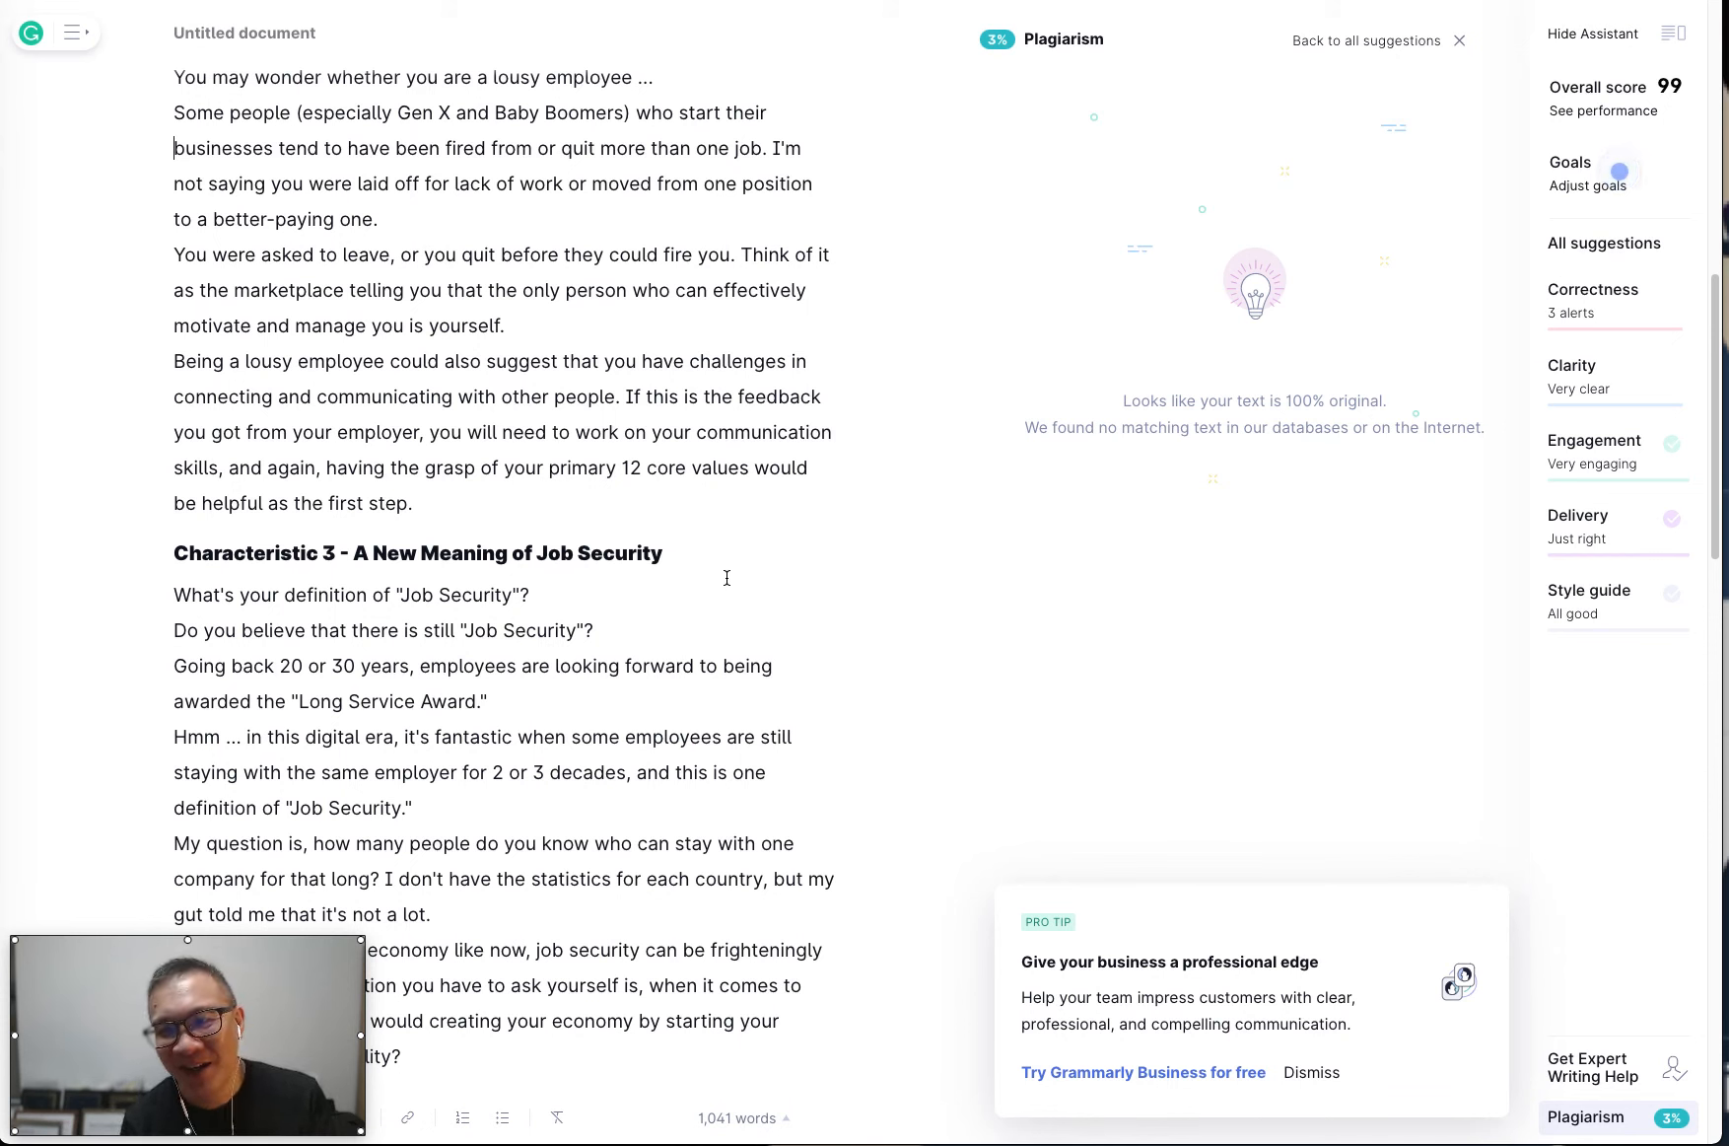
{"action": "left_click", "coordinate": [1658, 1126]}
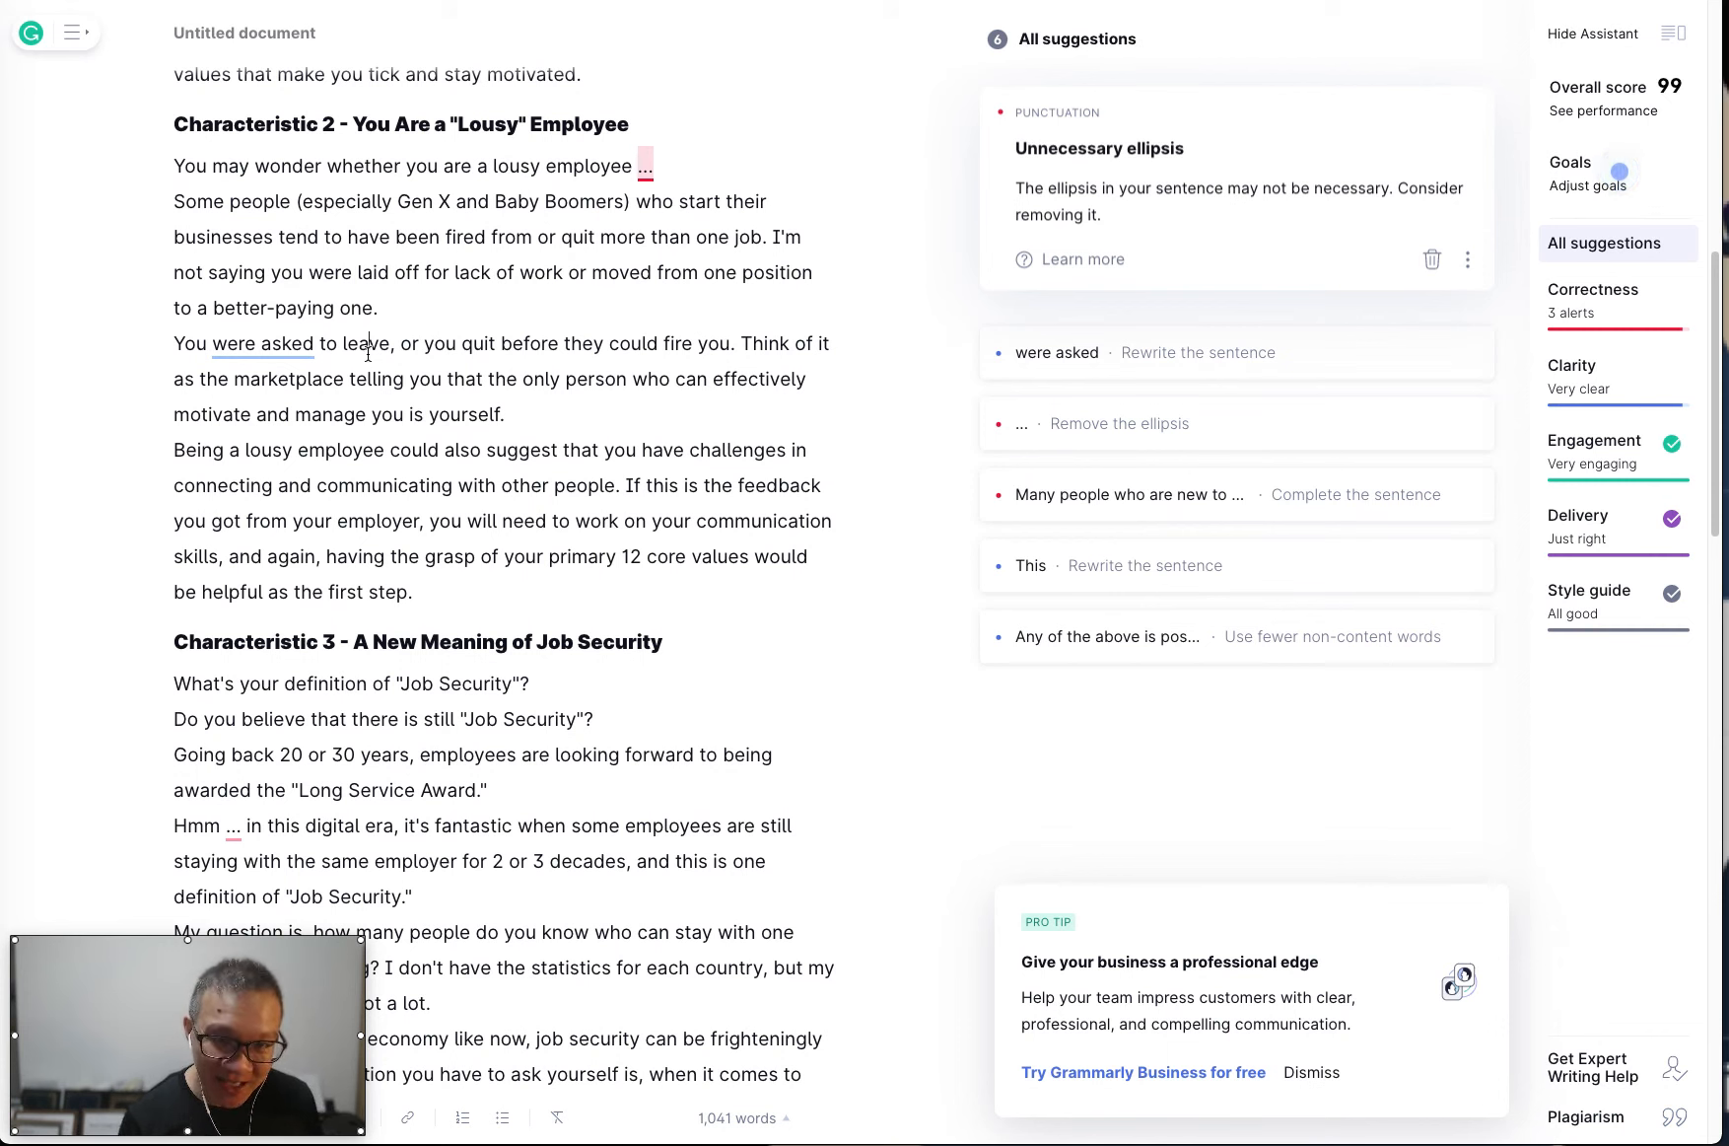
Copy the whole corrected article from Grammarly and paste it over the entire original article in the AI writing editor.
{"action": "key", "text": "ctrl+a"}
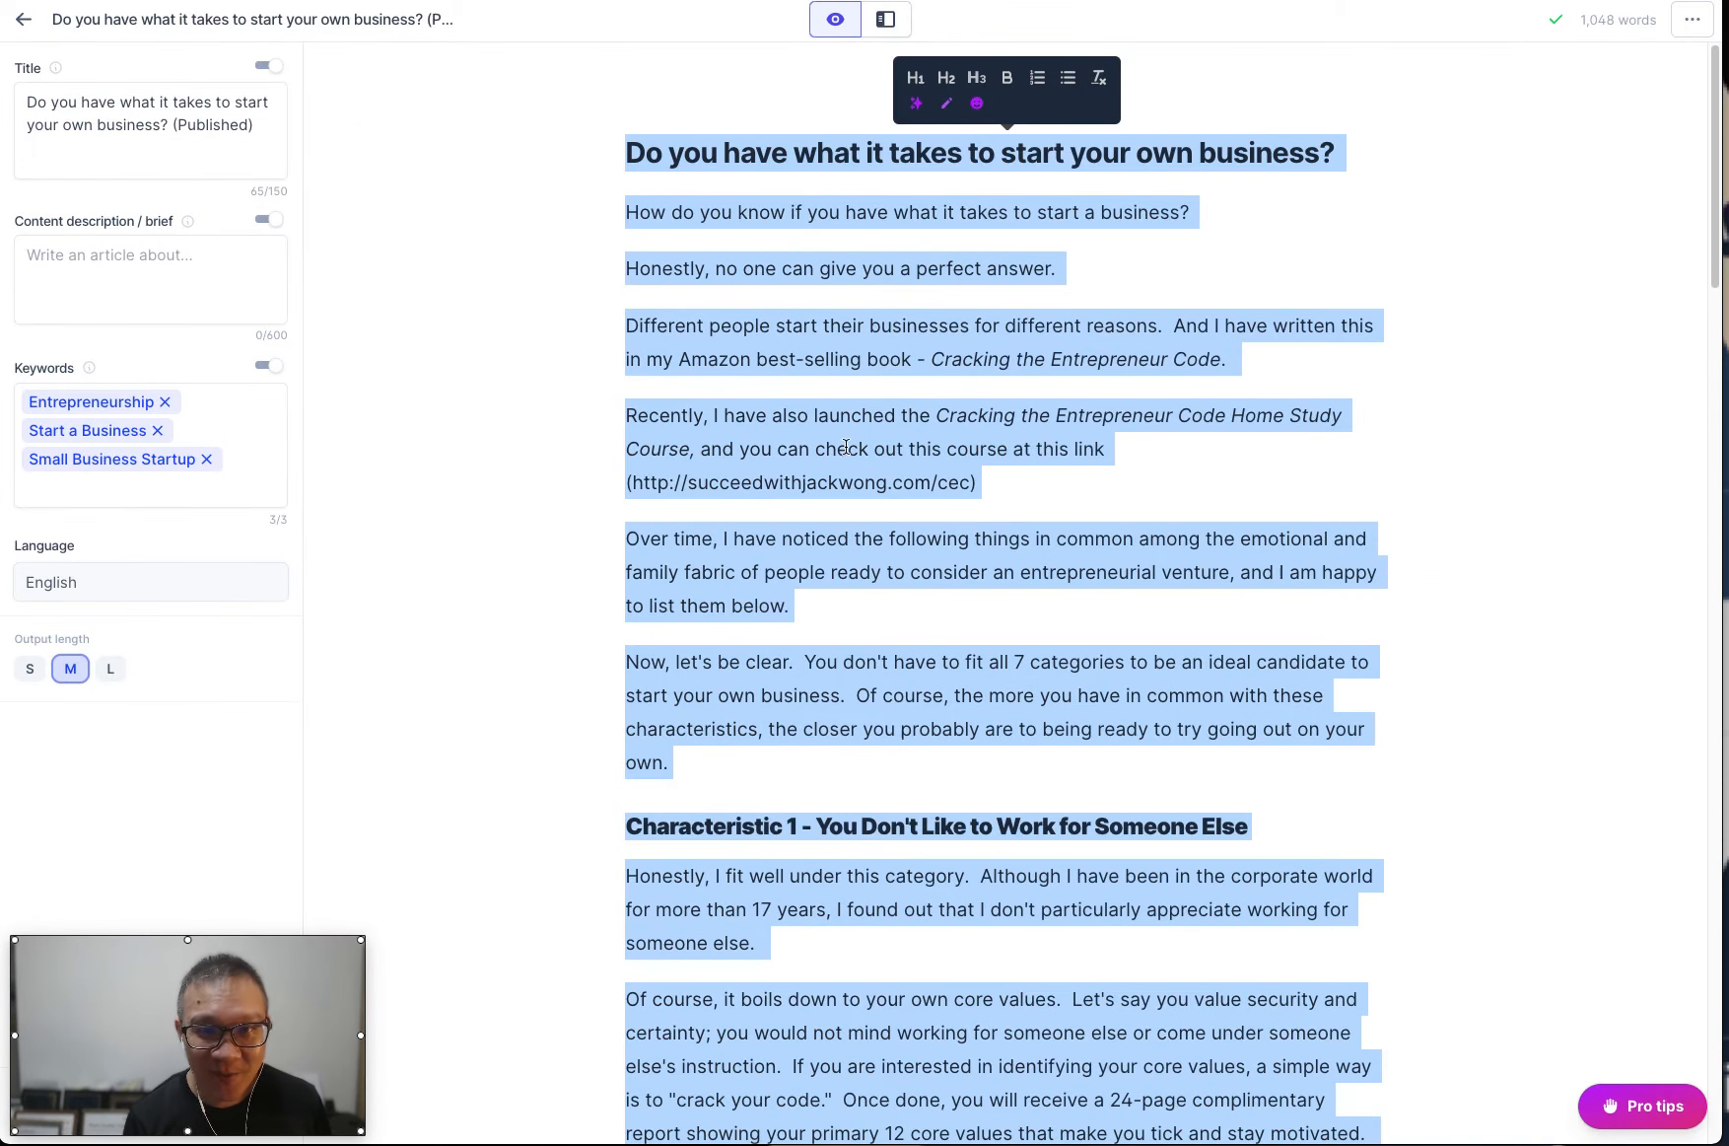
{"action": "left_click", "coordinate": [865, 448]}
{"action": "left_click", "coordinate": [773, 277]}
{"action": "key", "text": "ctrl+a"}
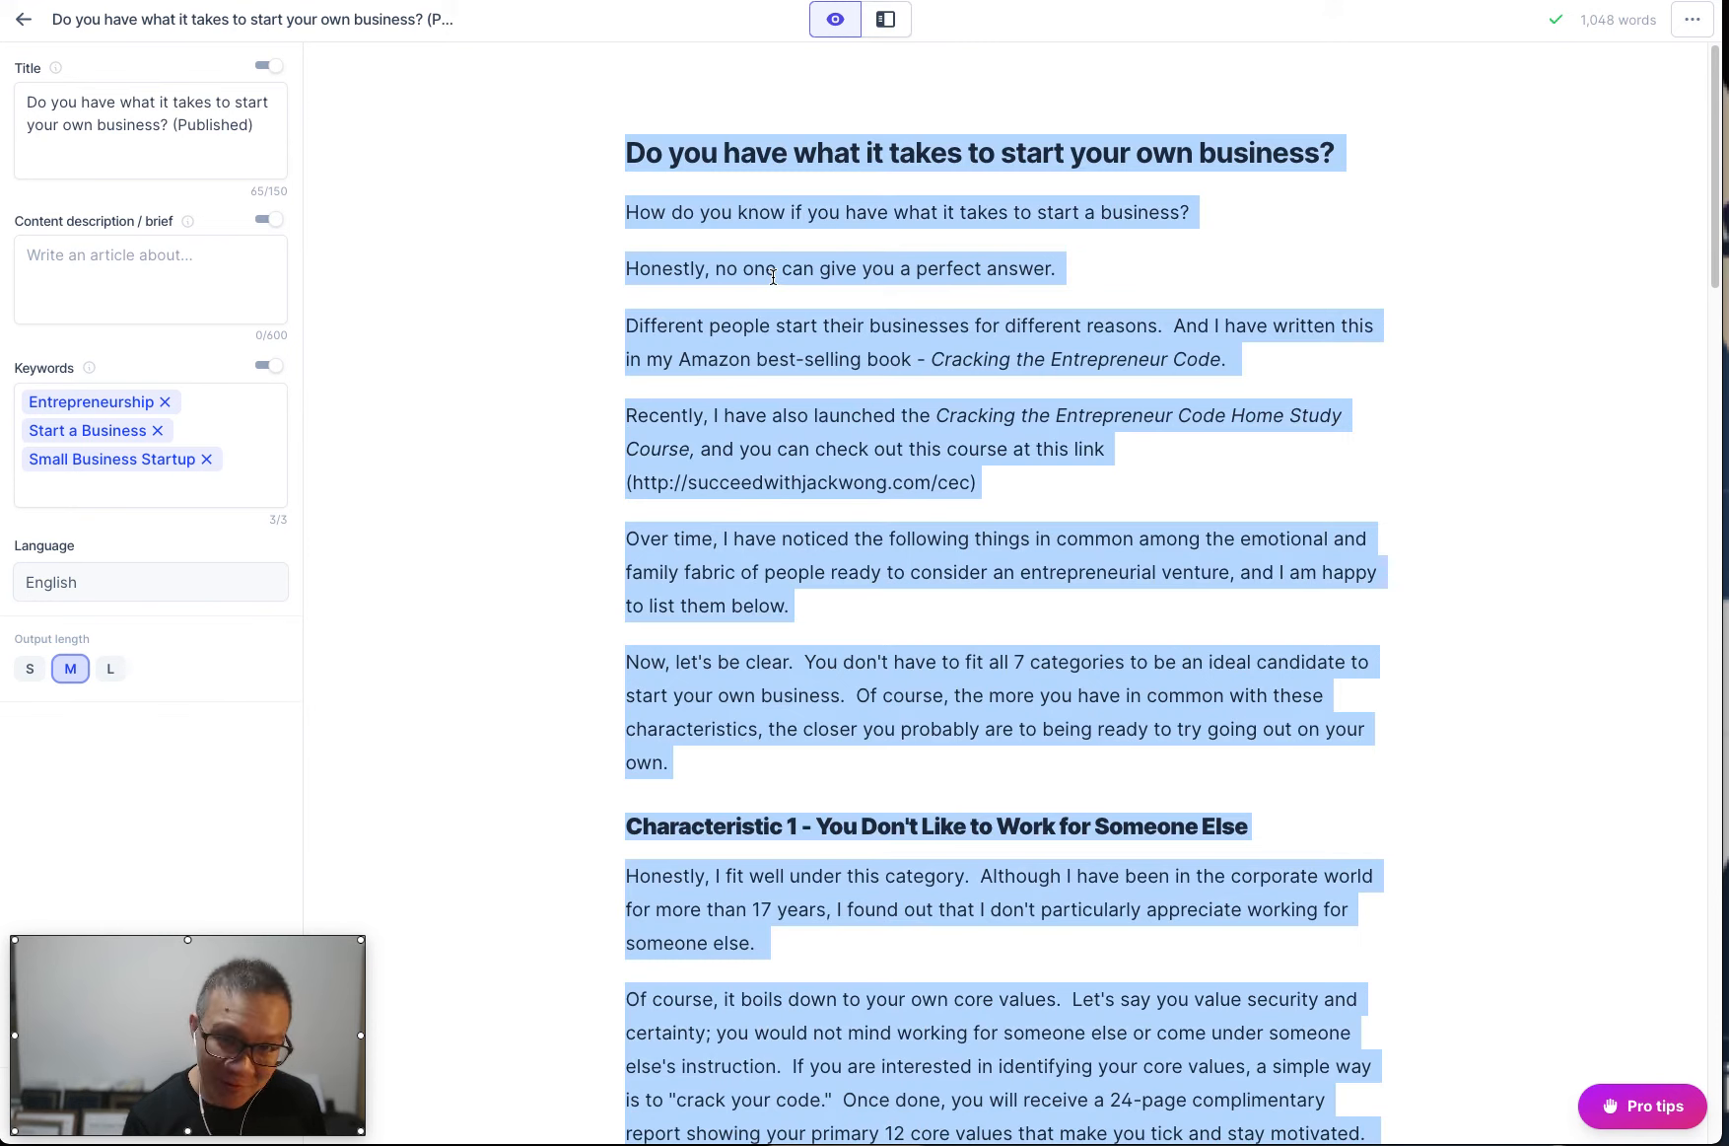
{"action": "key", "text": "ctrl+v"}
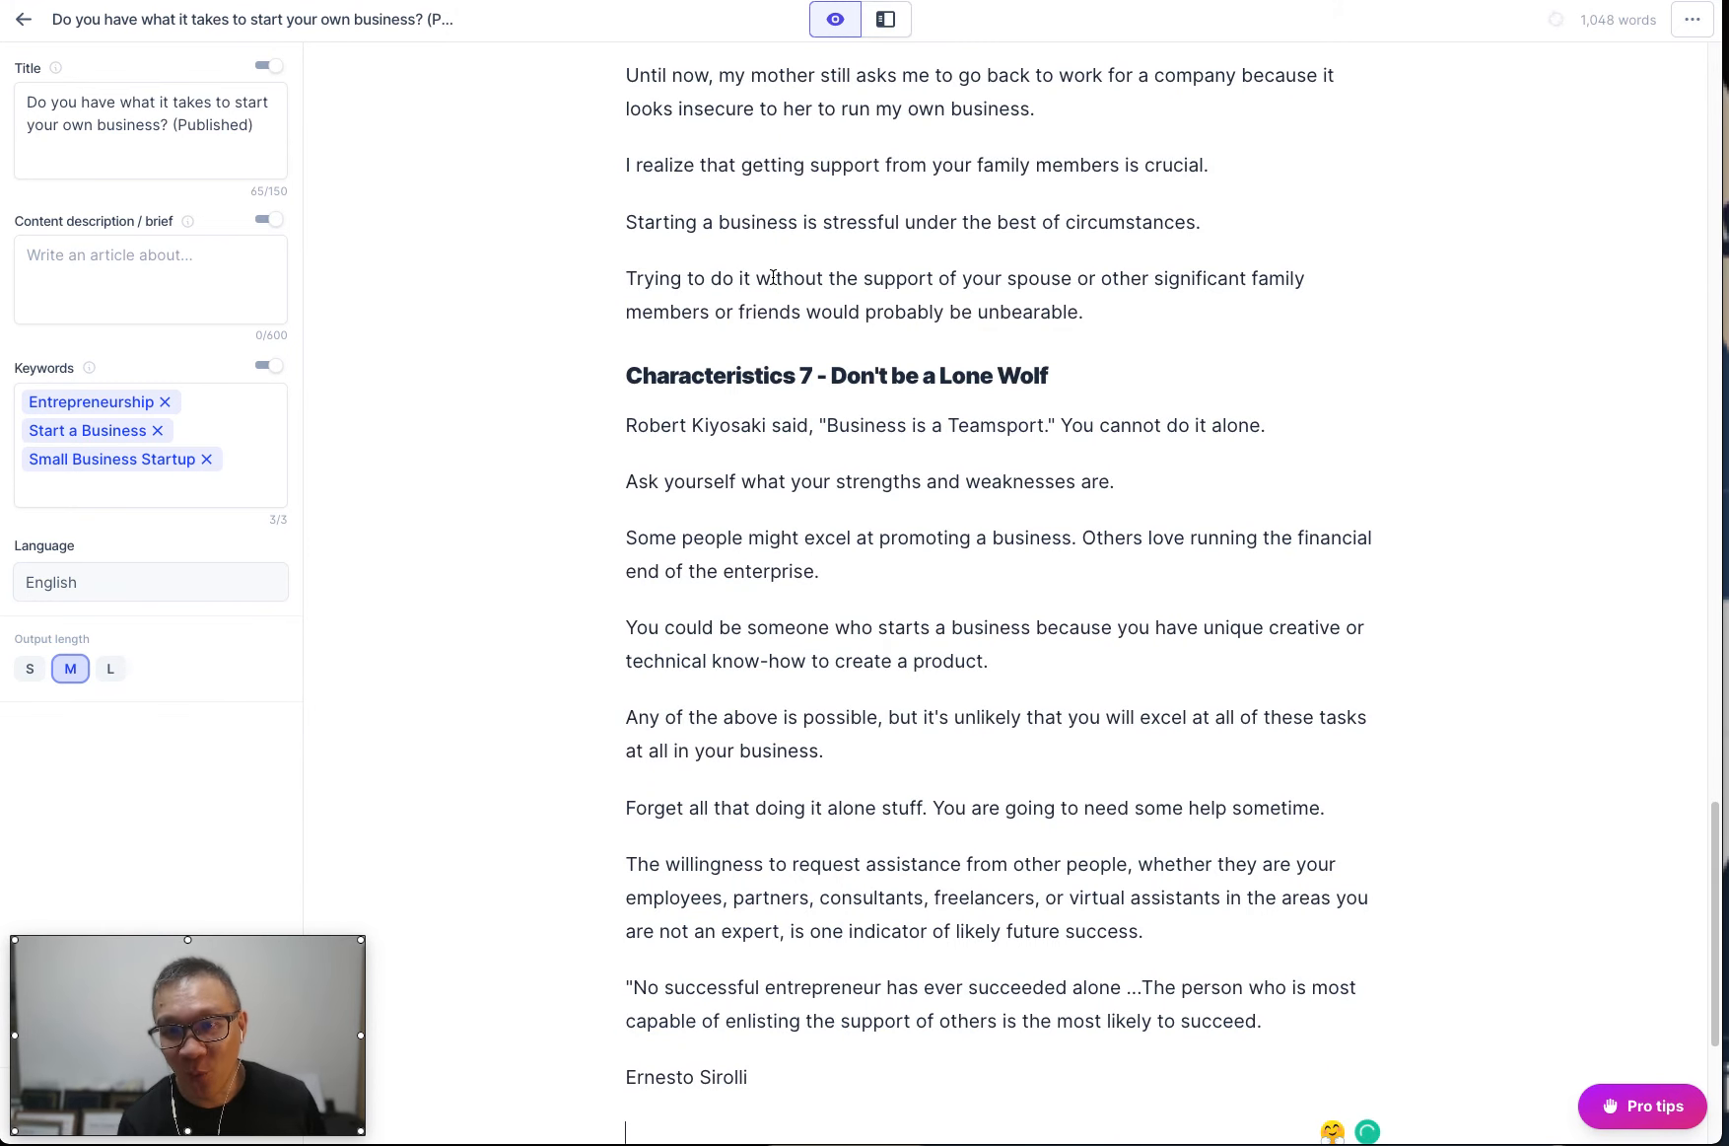
{"action": "scroll", "coordinate": [773, 277], "scroll_direction": "up", "scroll_amount": 3}
{"action": "scroll", "coordinate": [773, 277], "scroll_direction": "up", "scroll_amount": 15}
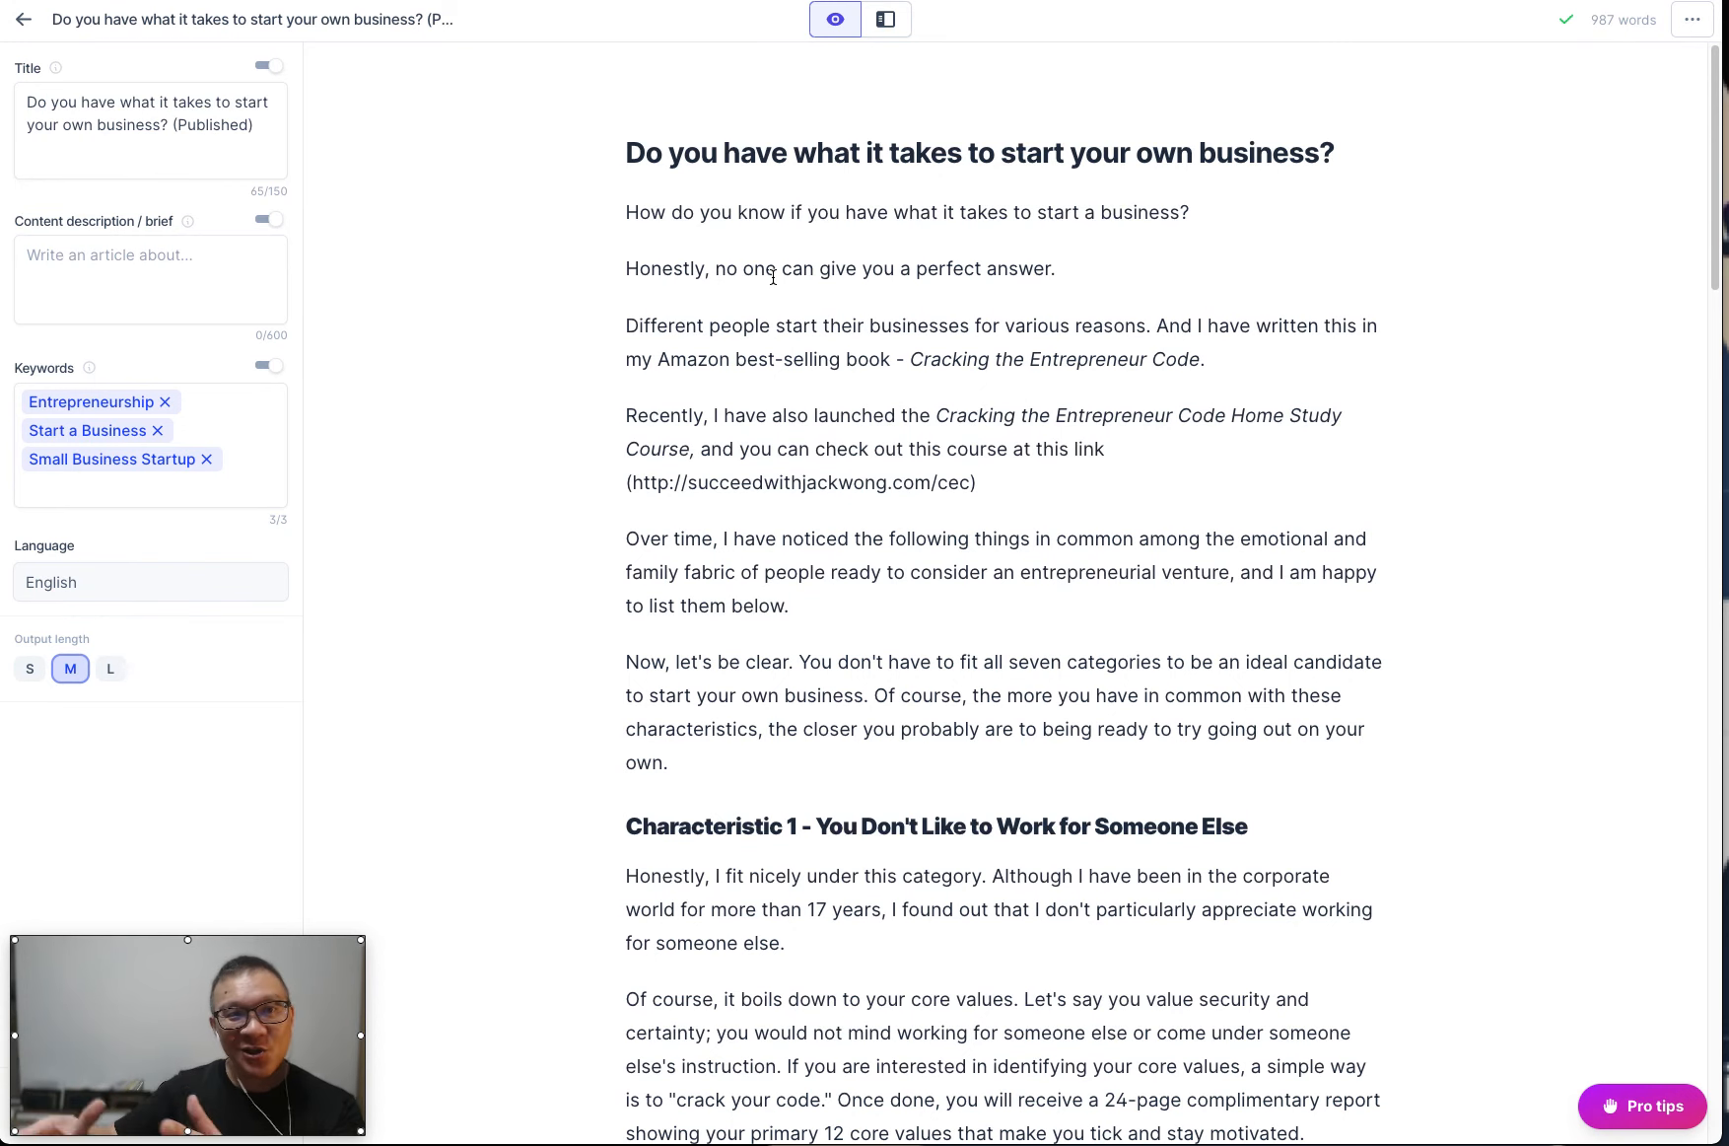
{"action": "scroll", "coordinate": [773, 277], "scroll_direction": "down", "scroll_amount": 12}
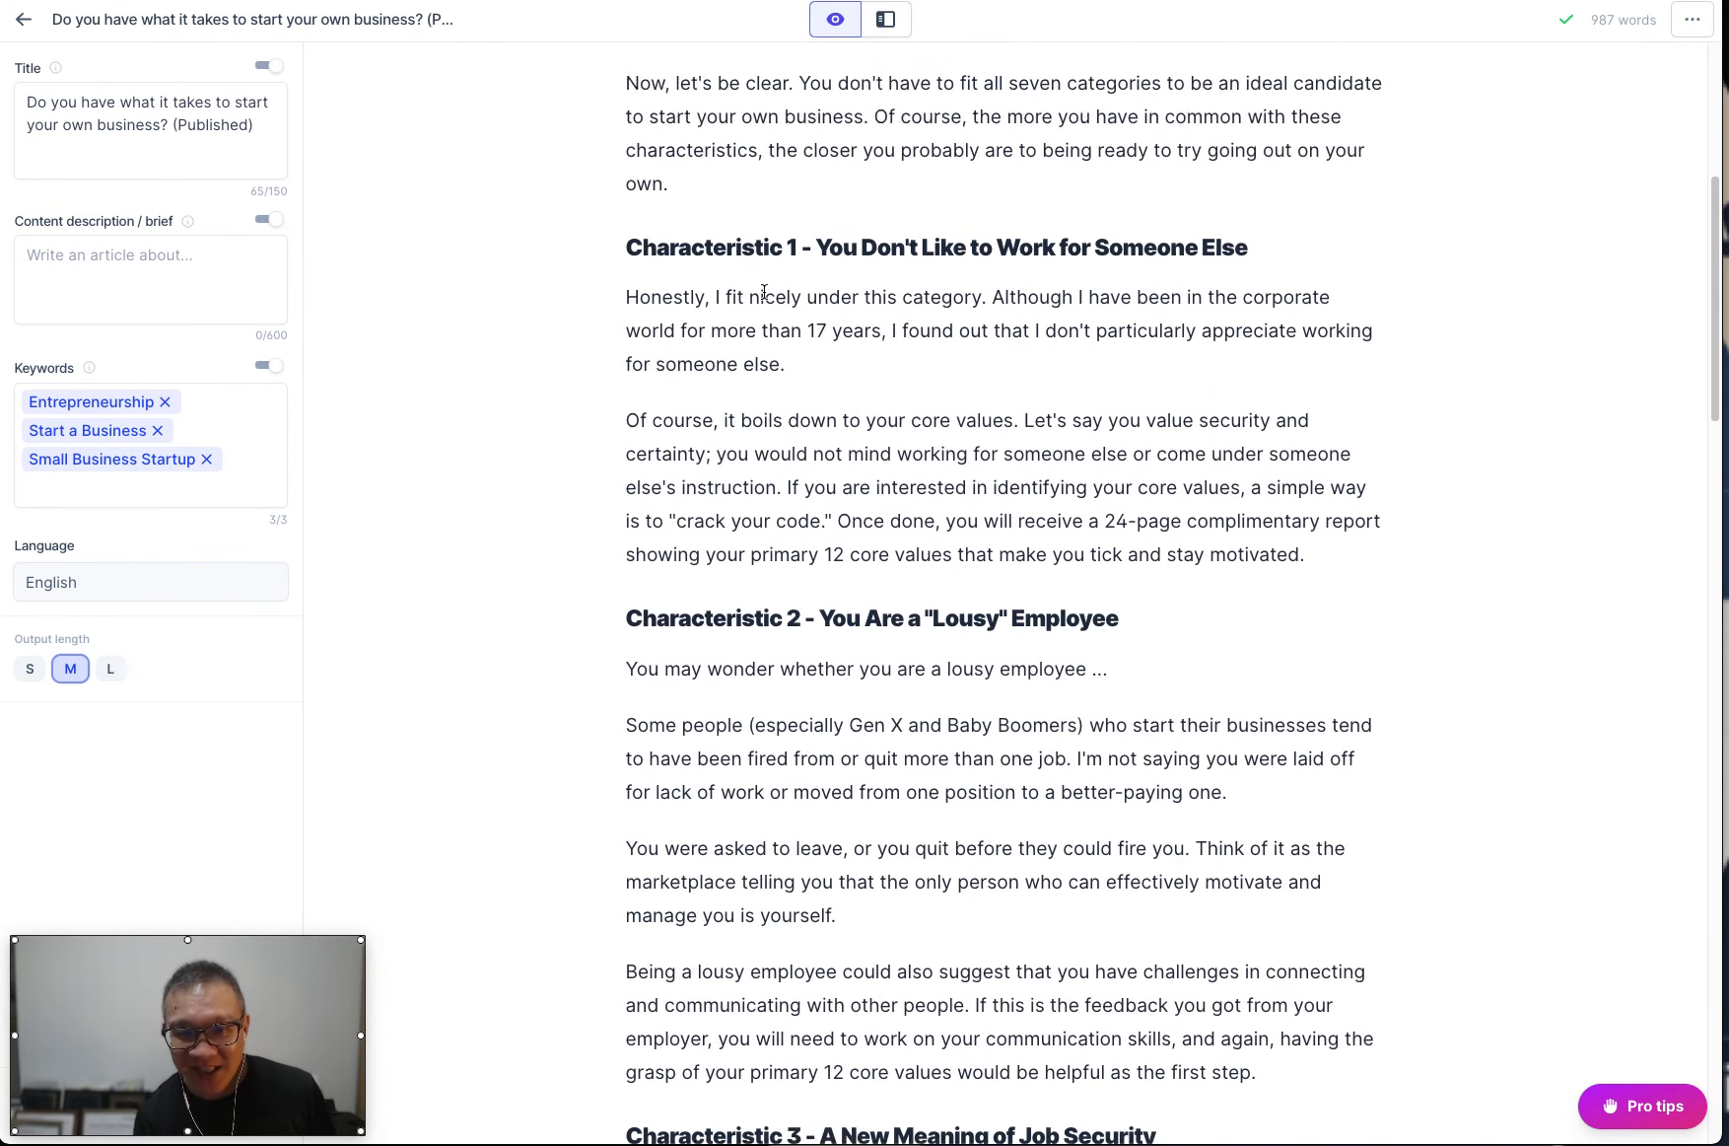
{"action": "scroll", "coordinate": [764, 294], "scroll_direction": "down", "scroll_amount": 3}
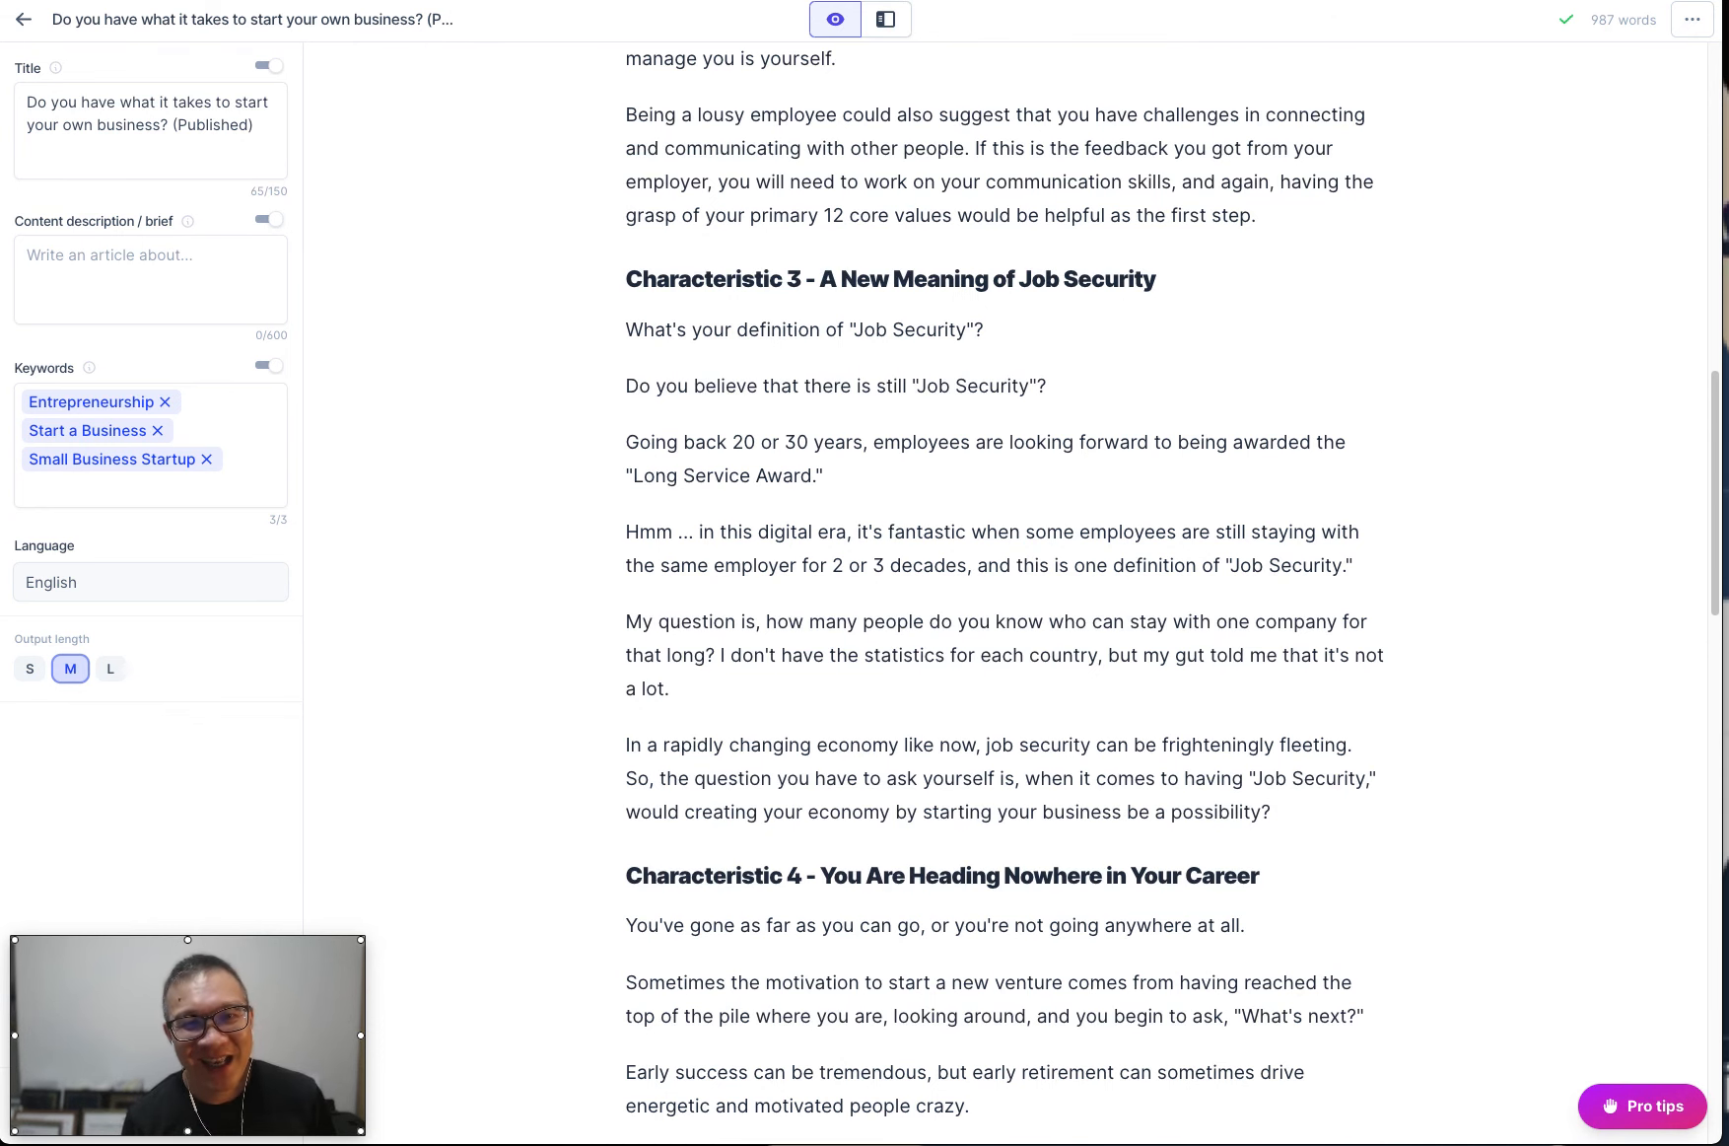
Search the web for "grammarly chrome extension" in a new browser tab.
{"action": "left_click", "coordinate": [552, 1]}
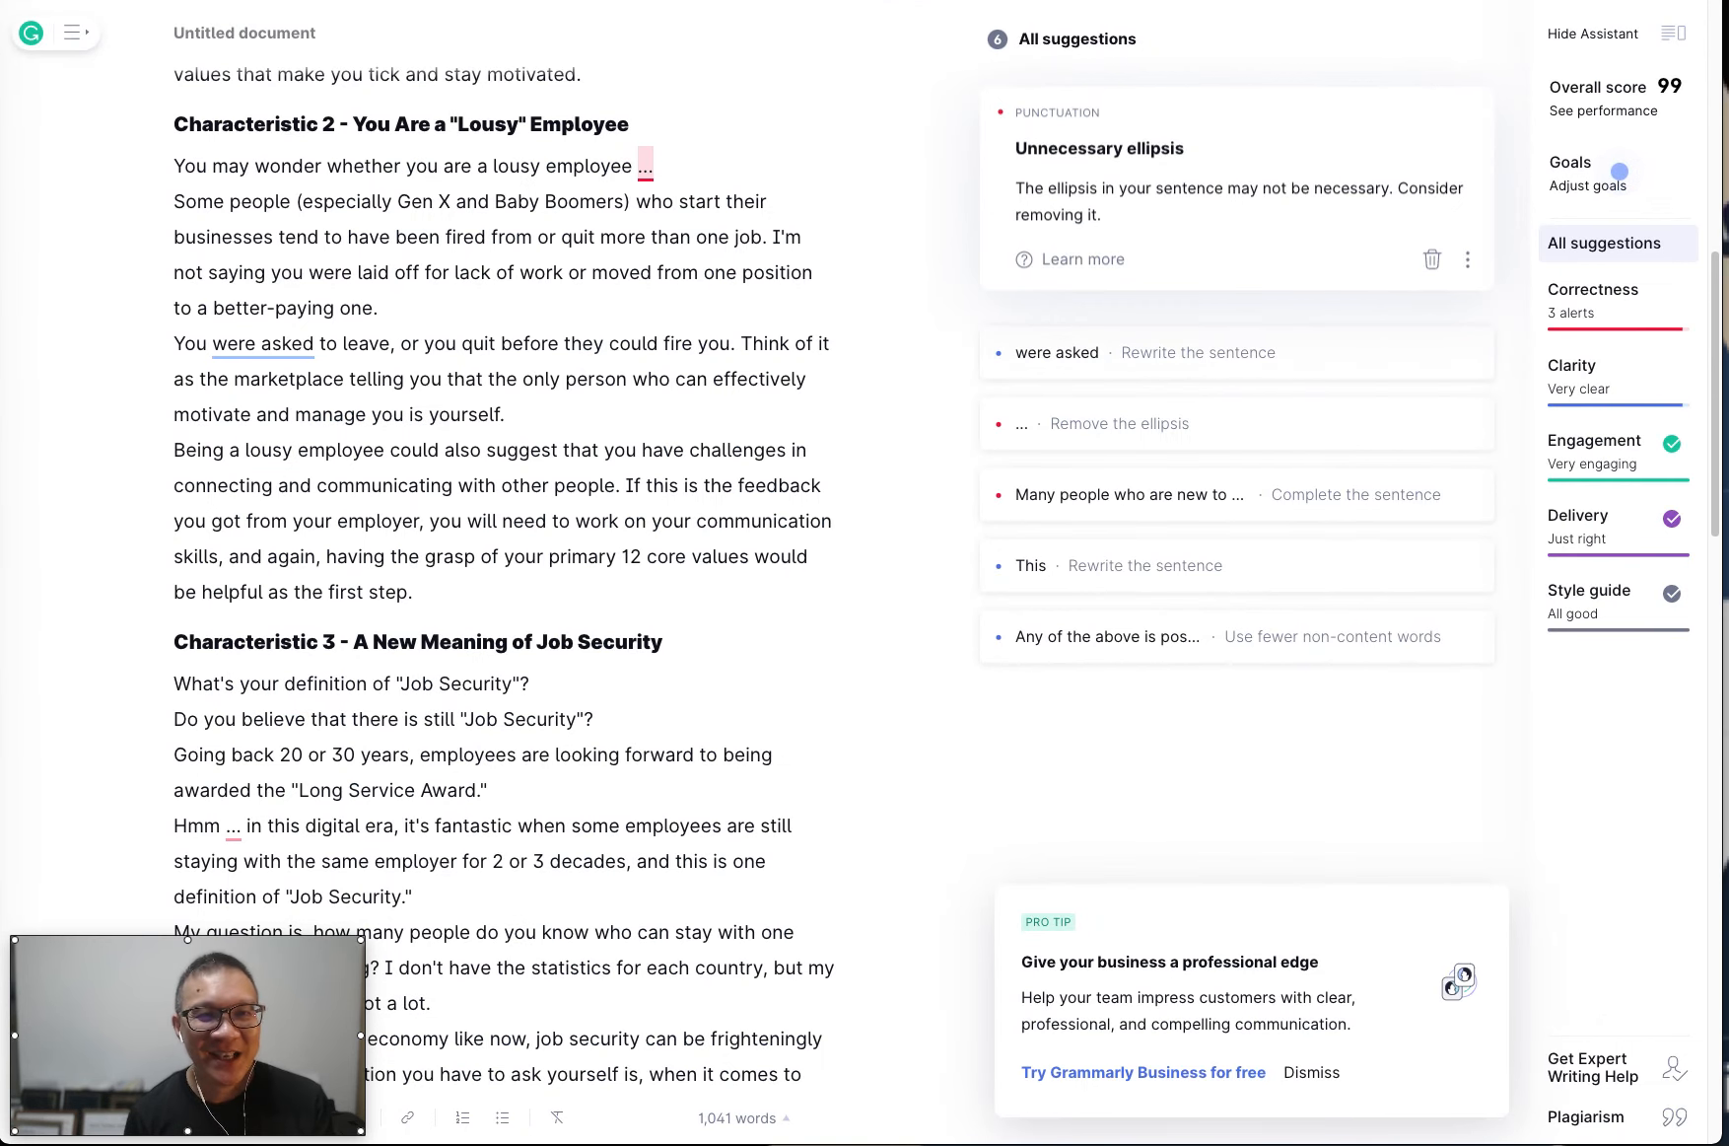
{"action": "key", "text": "super+t"}
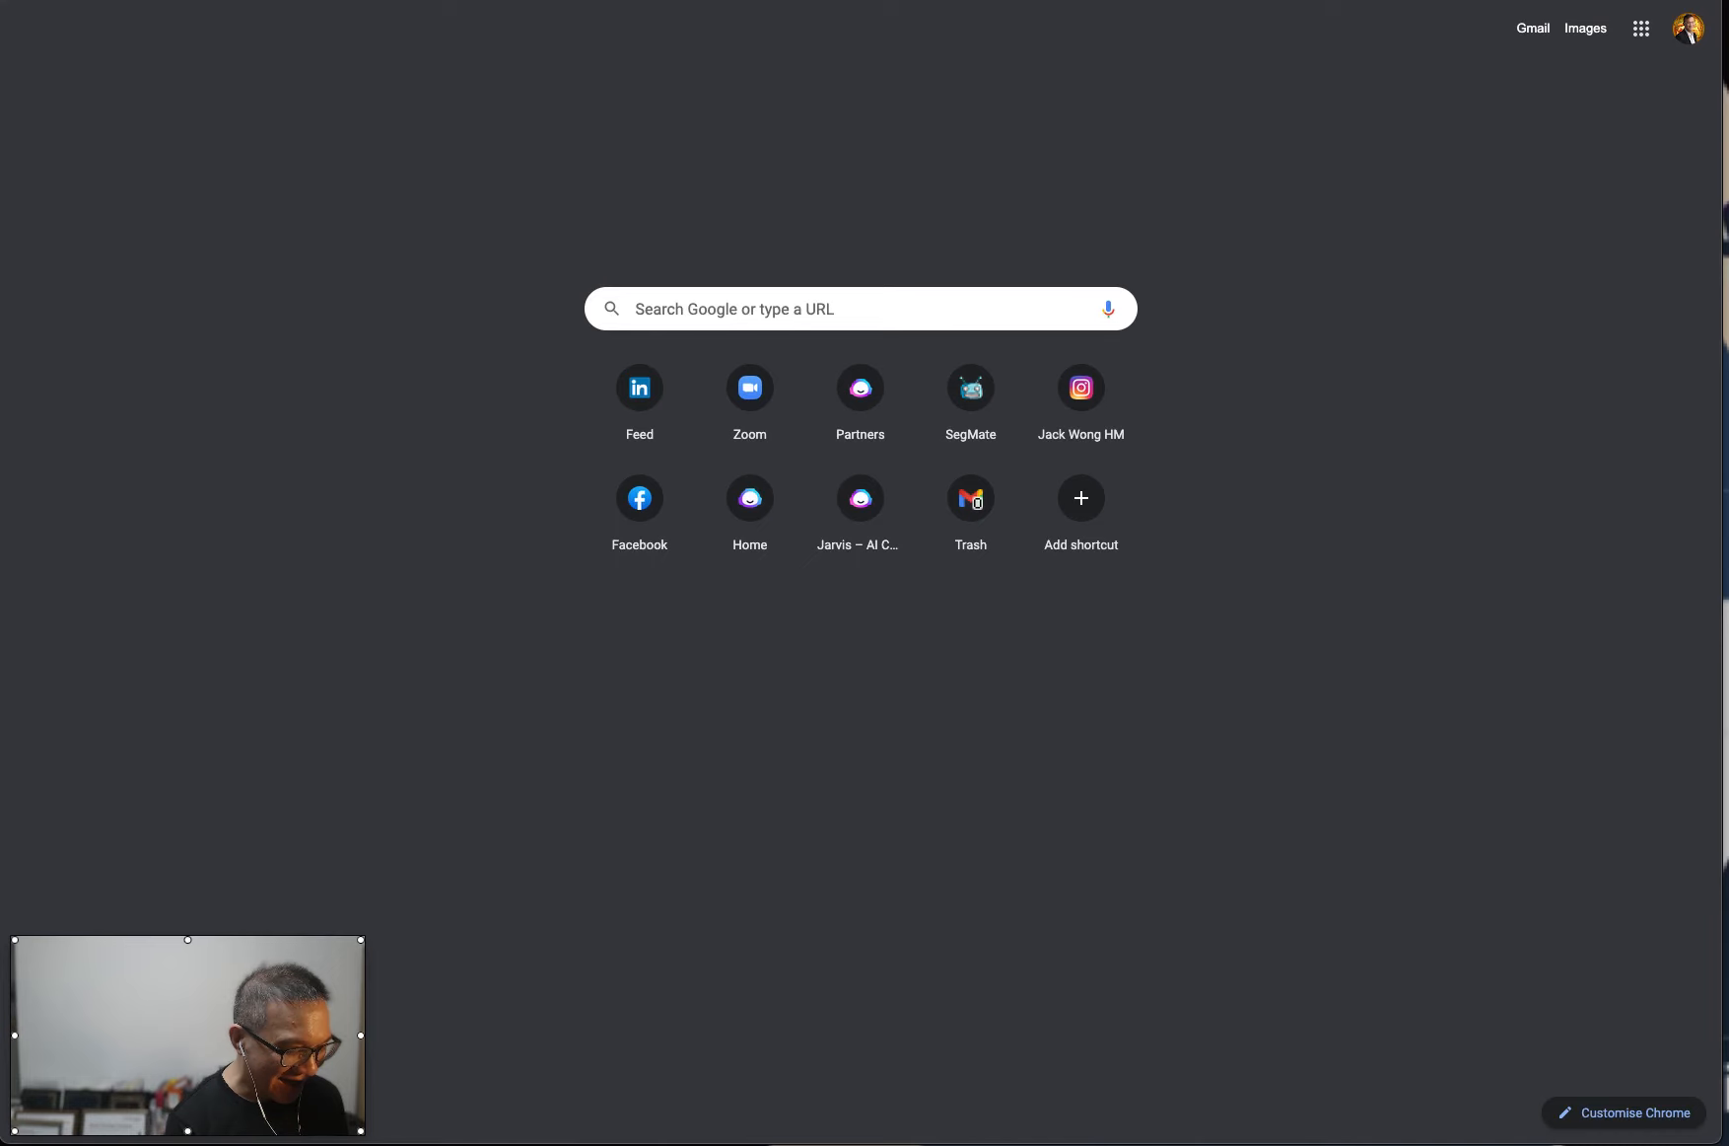
{"action": "type", "text": "gramm"}
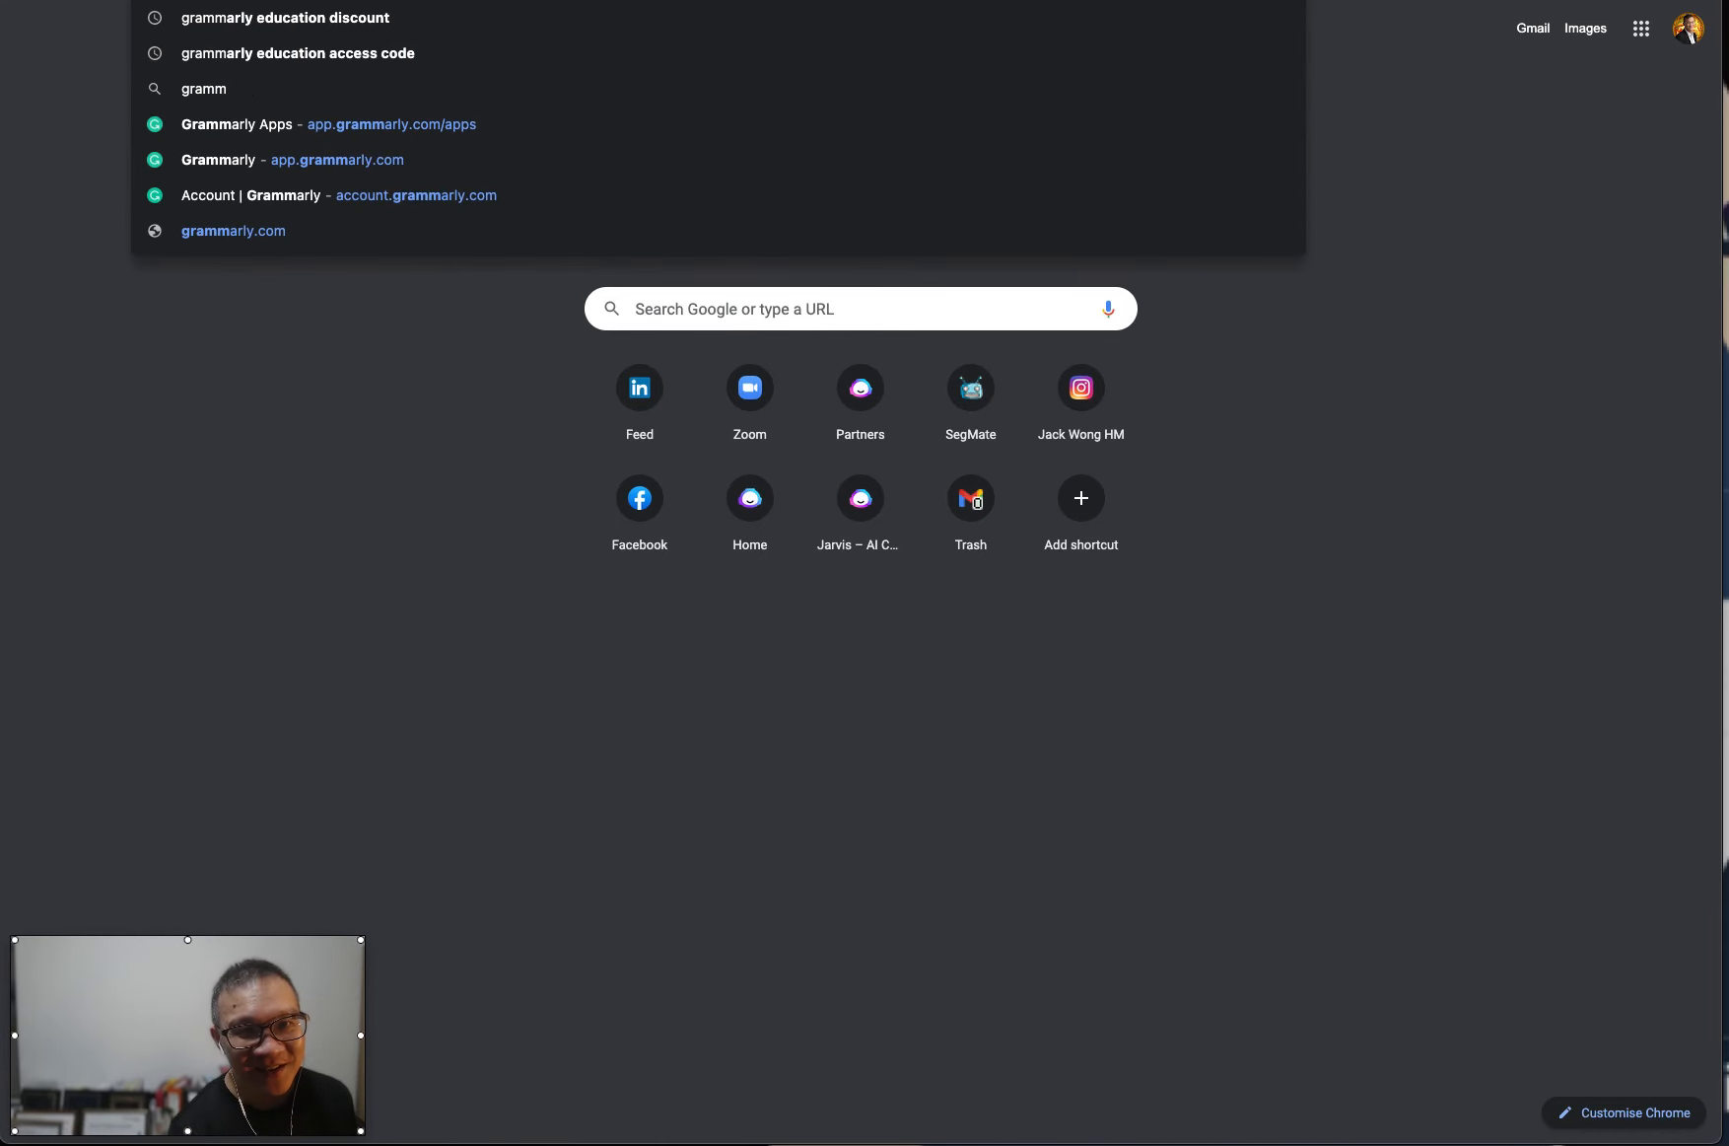
{"action": "key", "text": "BackSpace"}
{"action": "key", "text": "BackSpace"}
{"action": "key", "text": "BackSpace"}
{"action": "key", "text": "BackSpace"}
{"action": "key", "text": "BackSpace"}
{"action": "key", "text": "BackSpace"}
{"action": "type", "text": "g"}
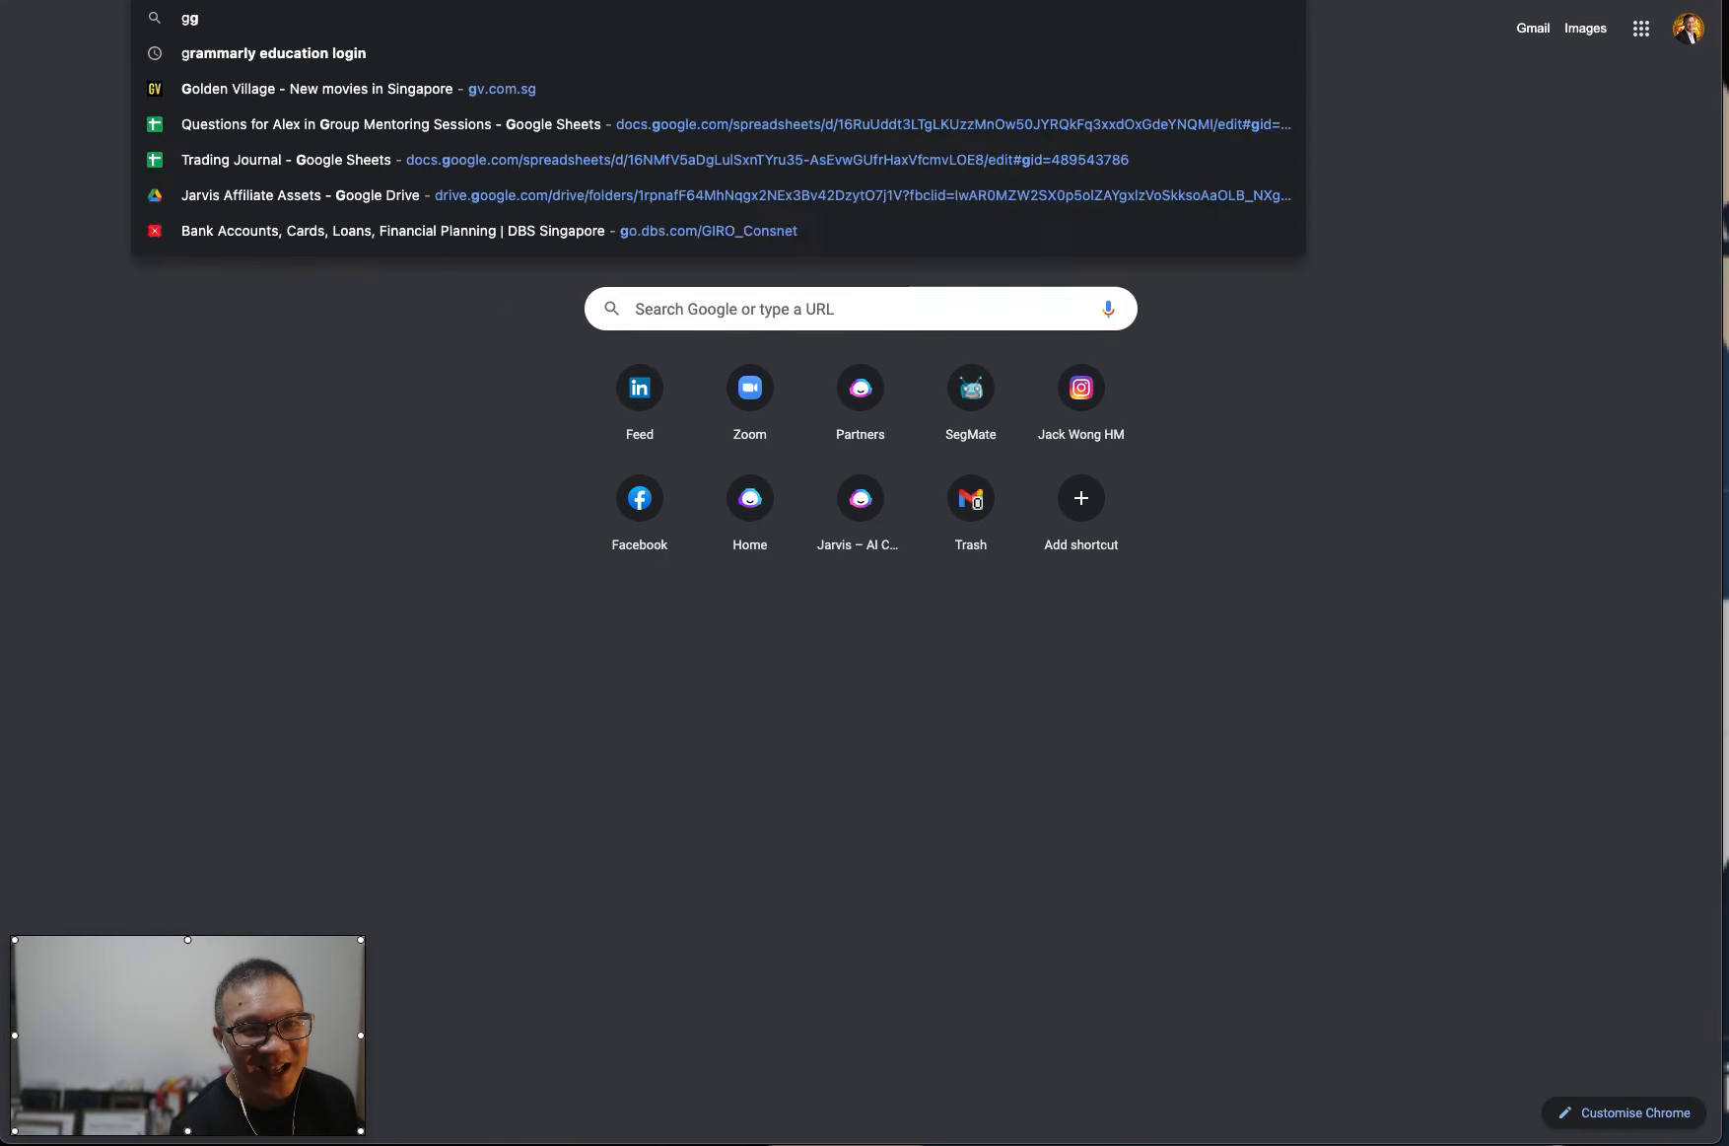
{"action": "type", "text": "rammarly chr"}
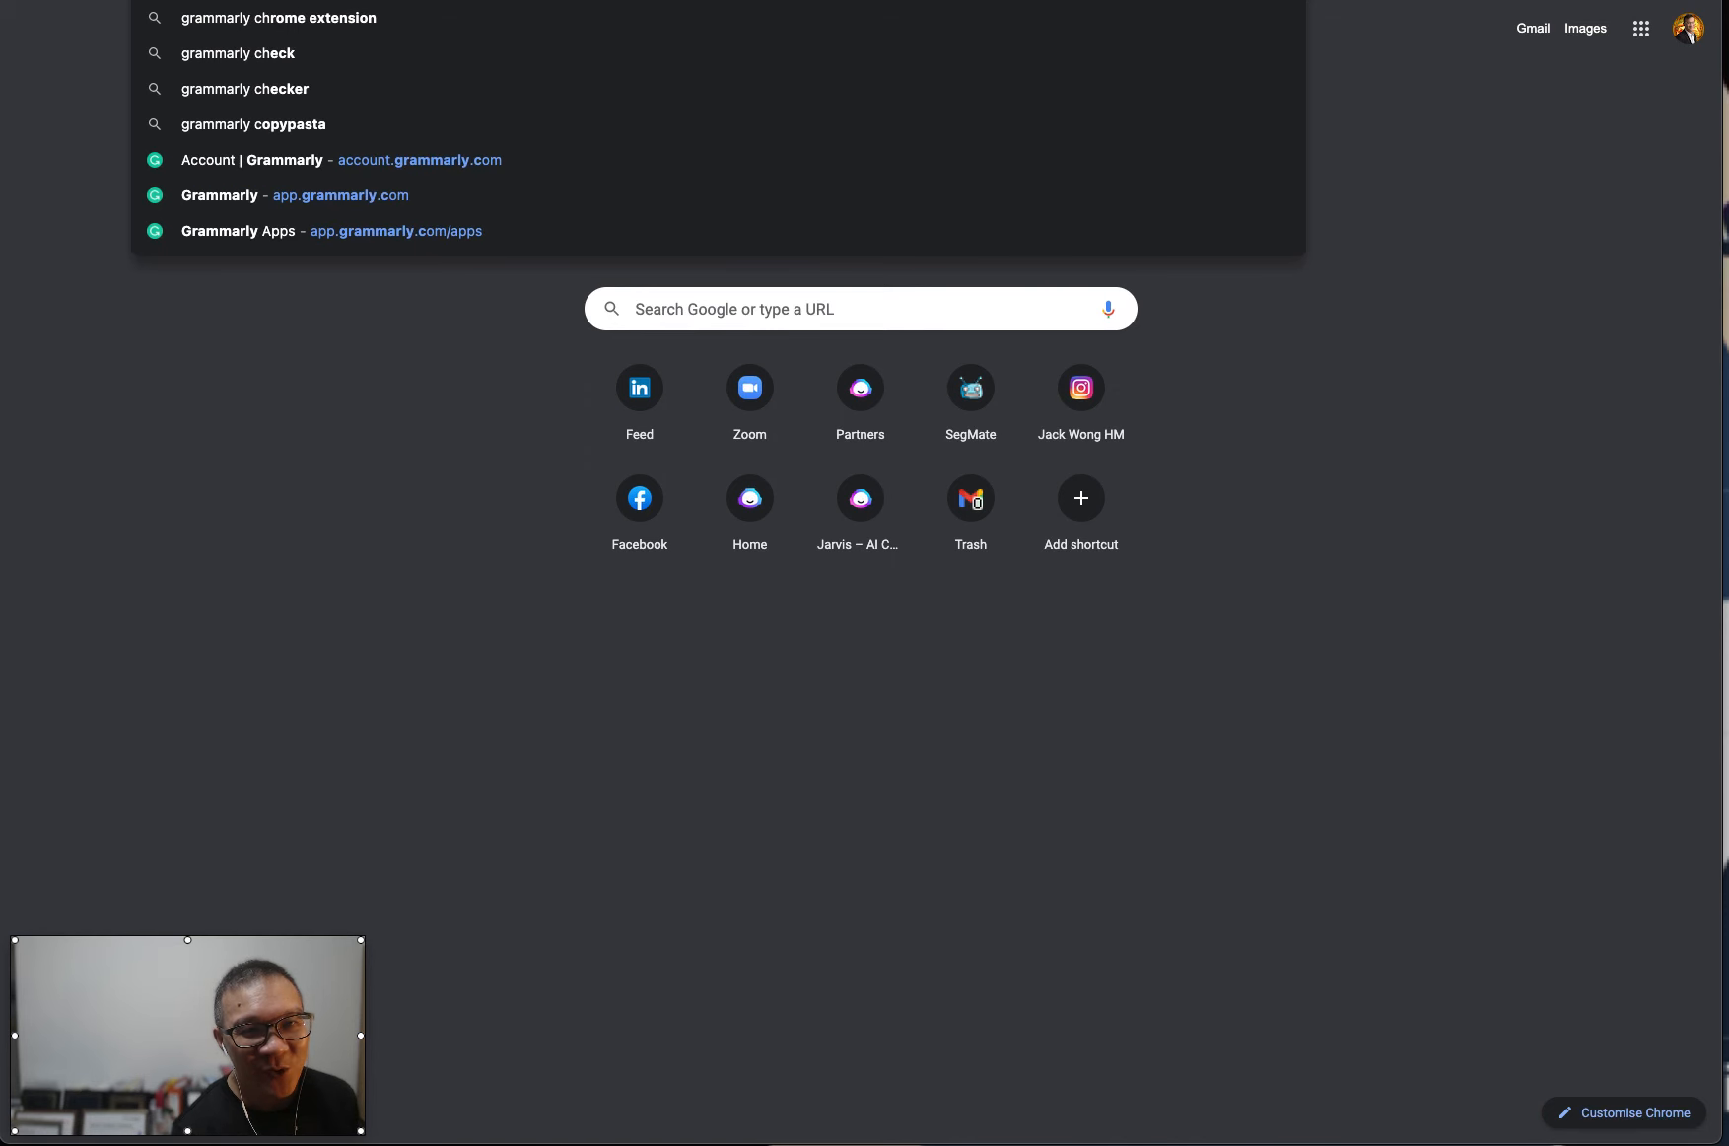
{"action": "type", "text": "ome extension"}
{"action": "key", "text": "Return"}
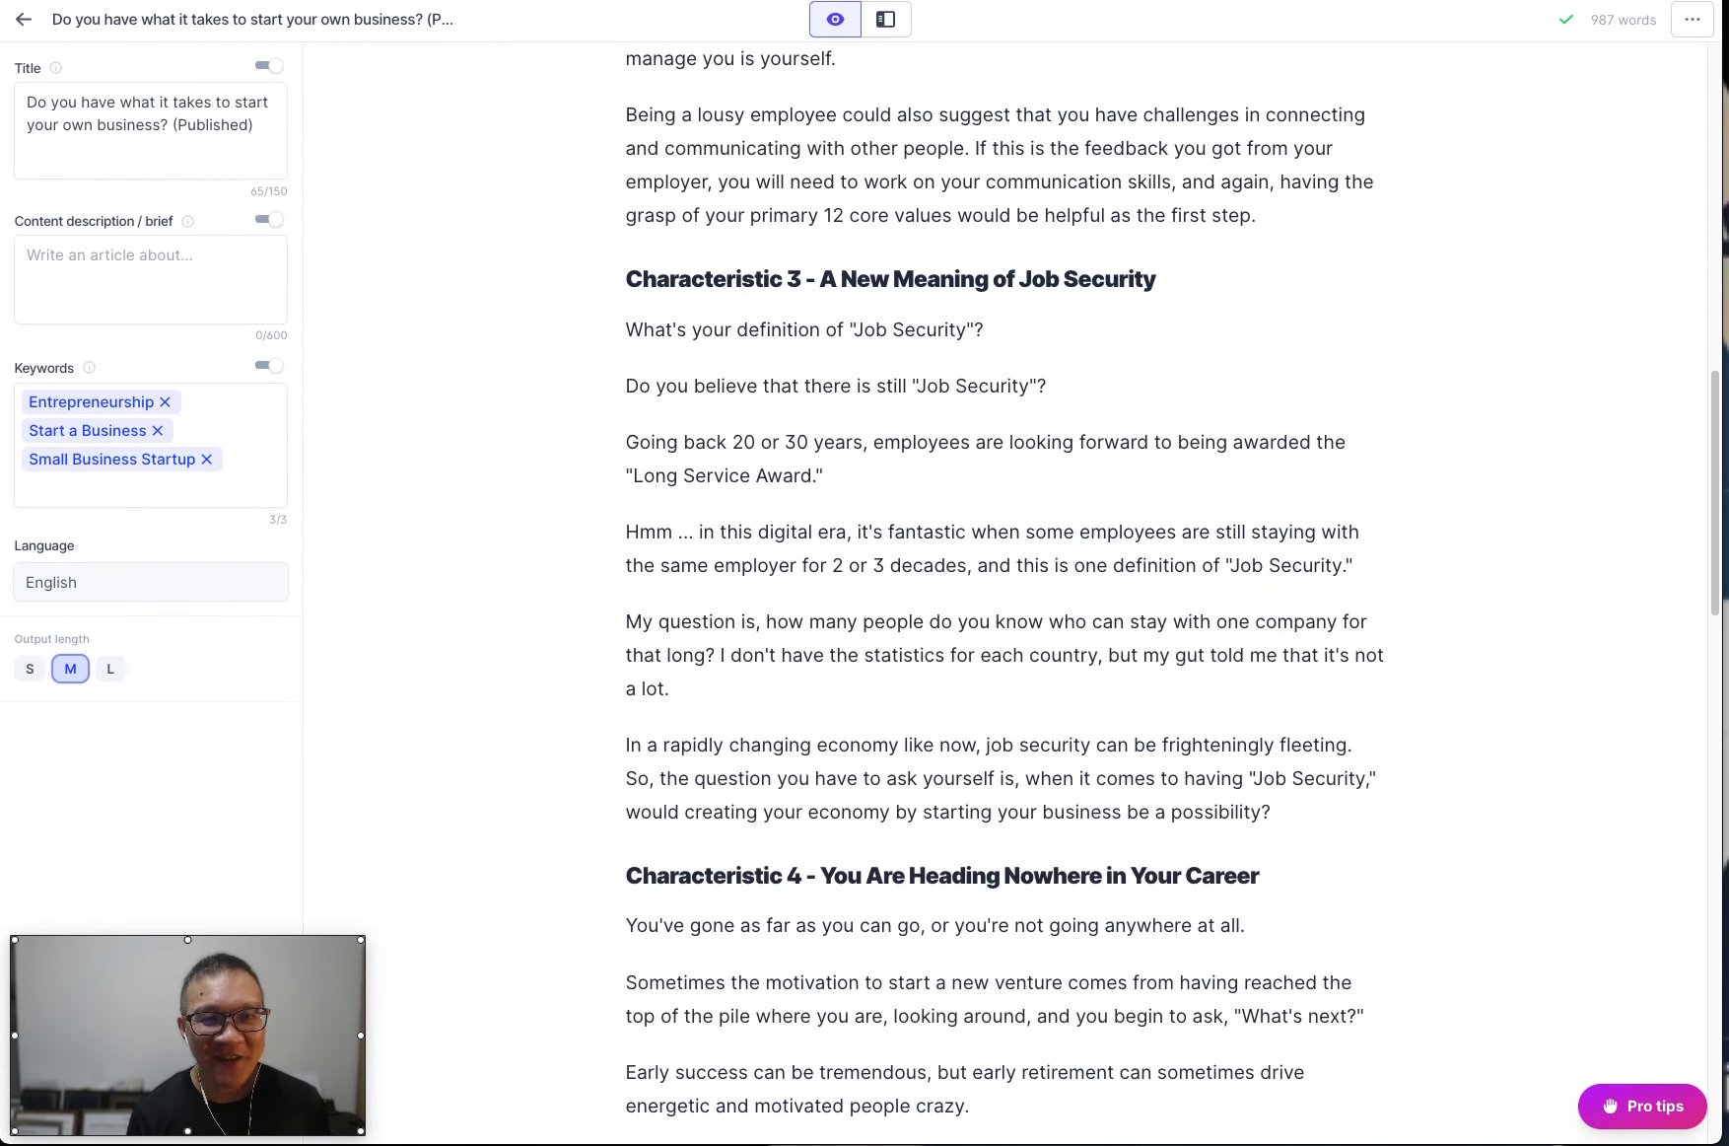
Switch back to the article in the AI writing editor and locate the Grammarly widget at its end.
{"action": "scroll", "coordinate": [1399, 546], "scroll_direction": "down", "scroll_amount": 8}
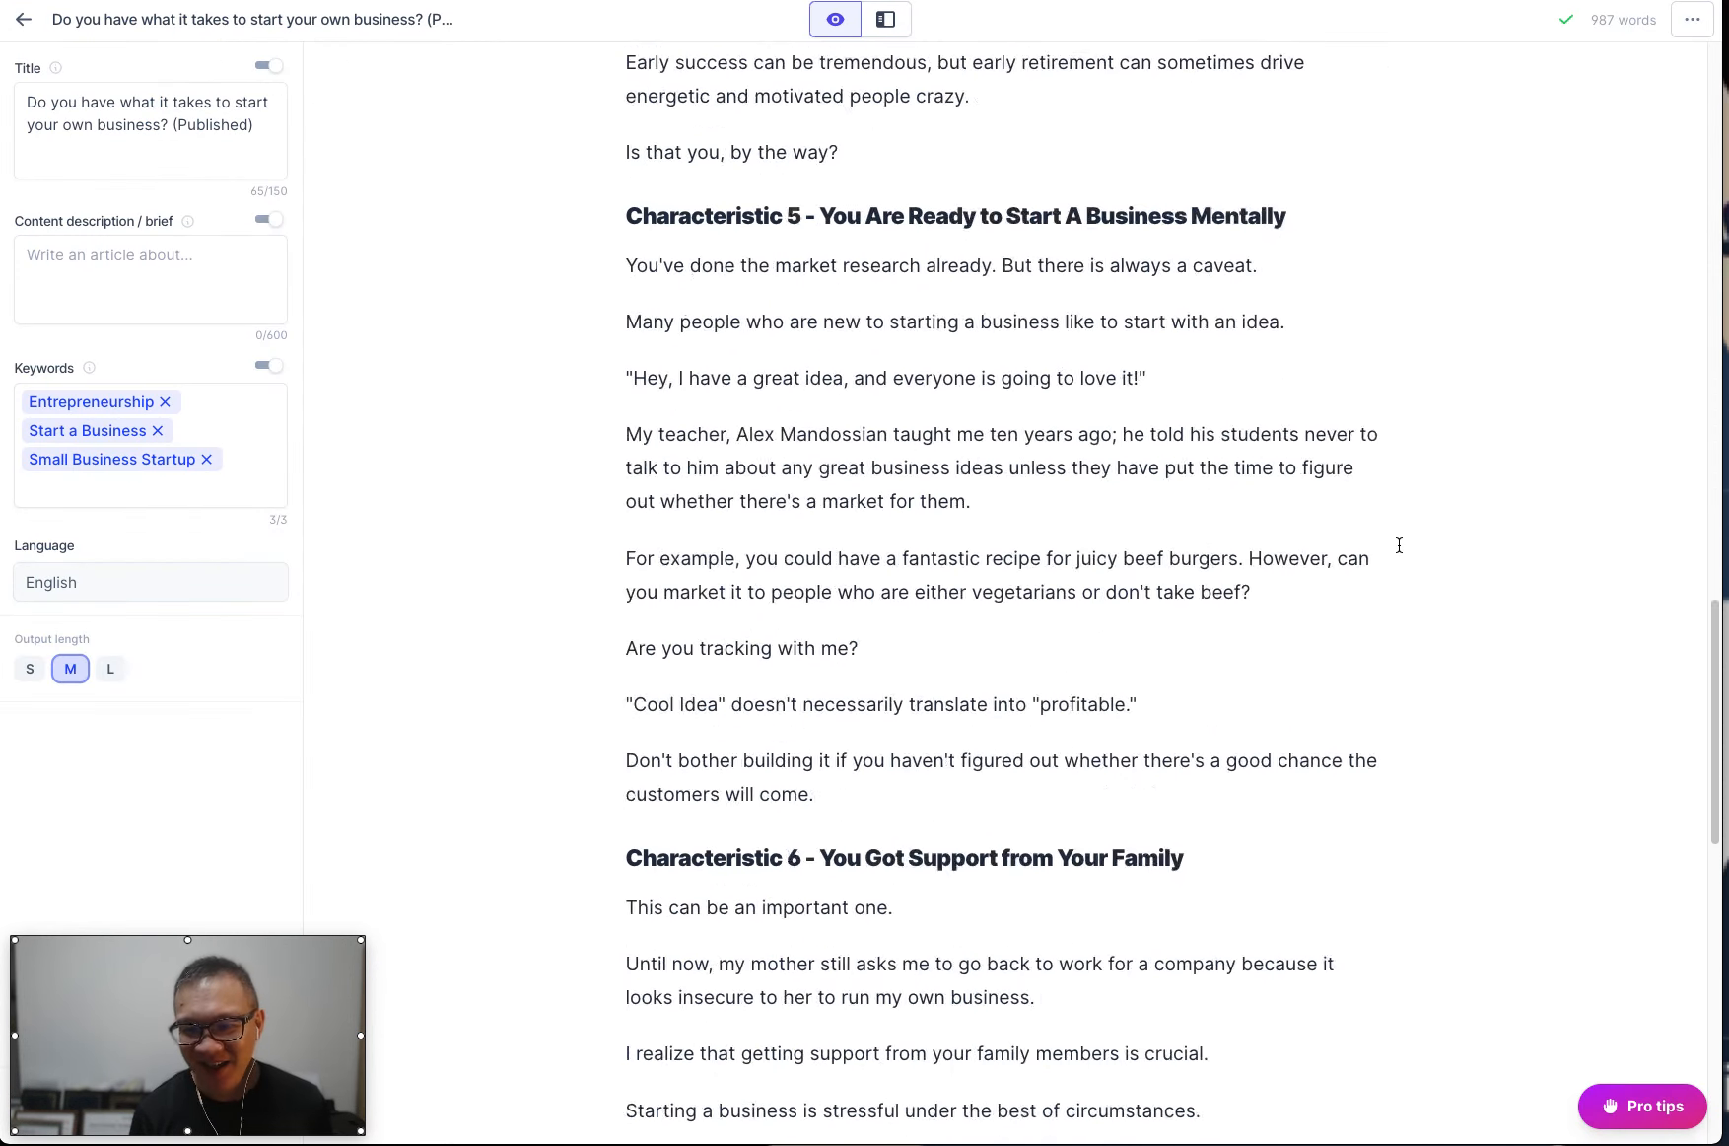
{"action": "scroll", "coordinate": [1399, 545], "scroll_direction": "down", "scroll_amount": 10}
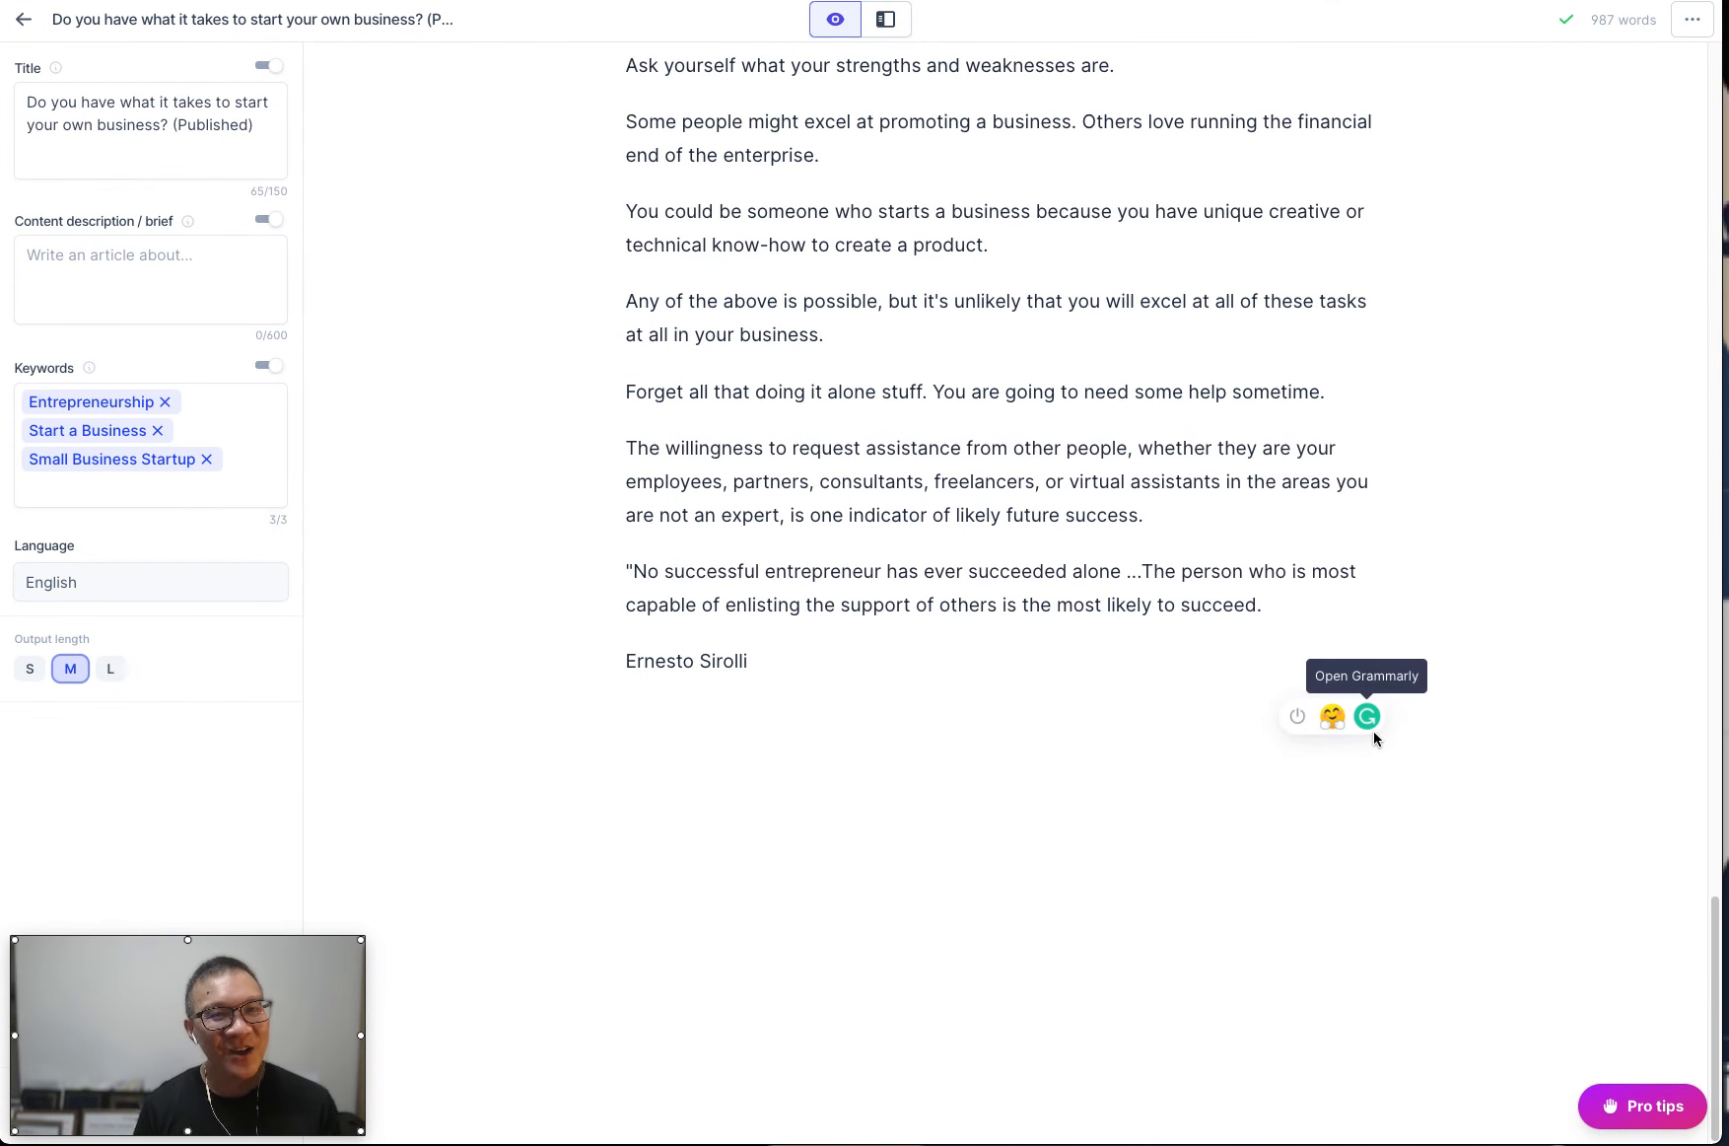